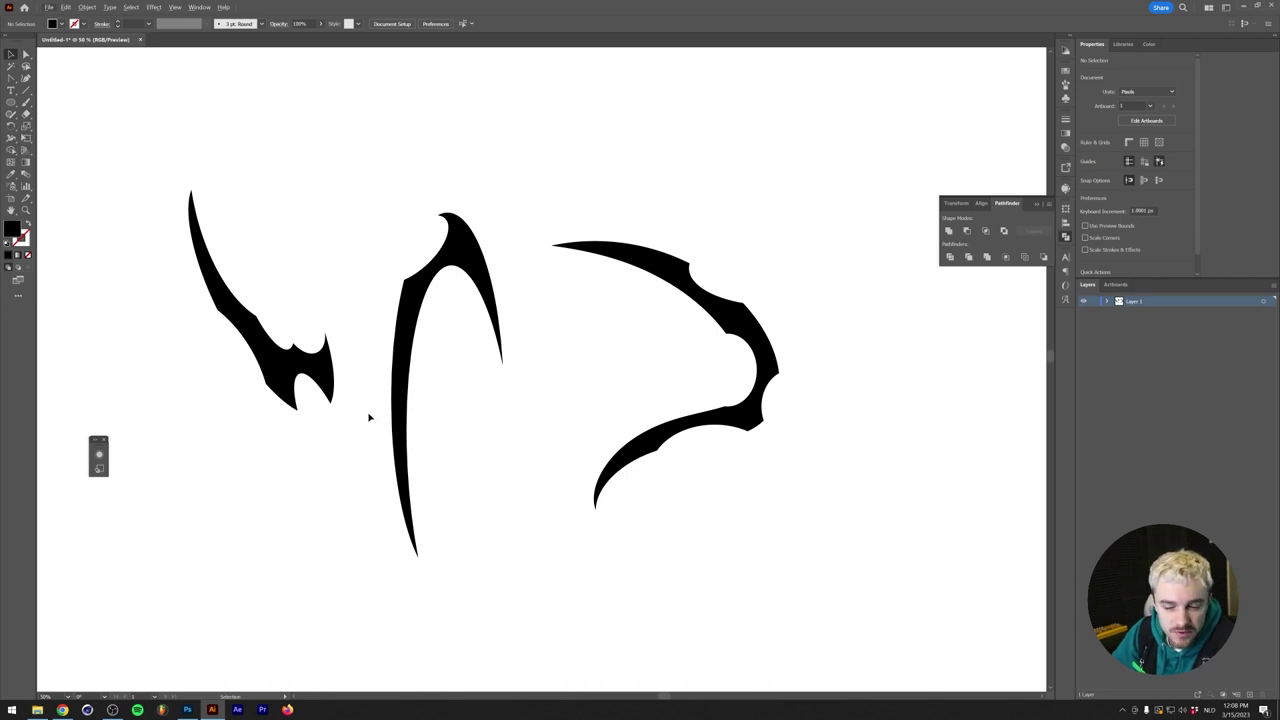
Step: Zoom out to the empty space below the three tribal shapes and pick the Ellipse tool
scroll(369, 417, "down", 1)
key("m")
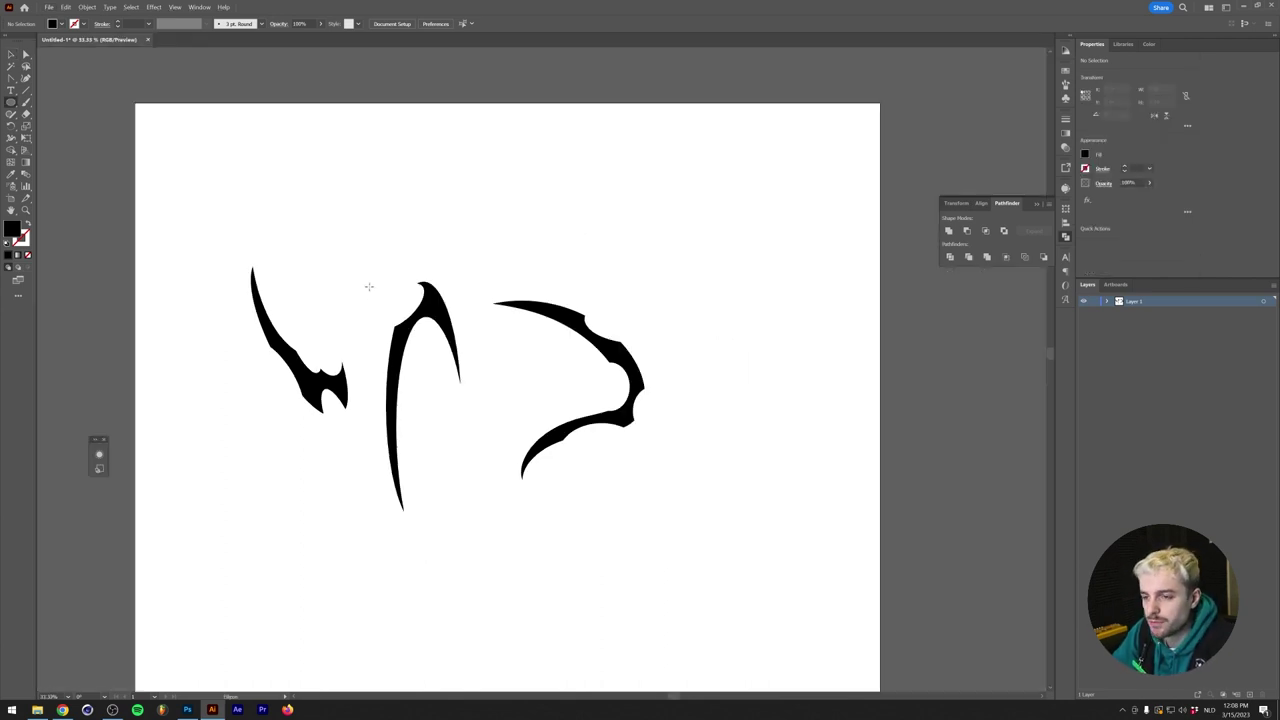
scroll(365, 288, "down", 2)
scroll(247, 273, "up", 2)
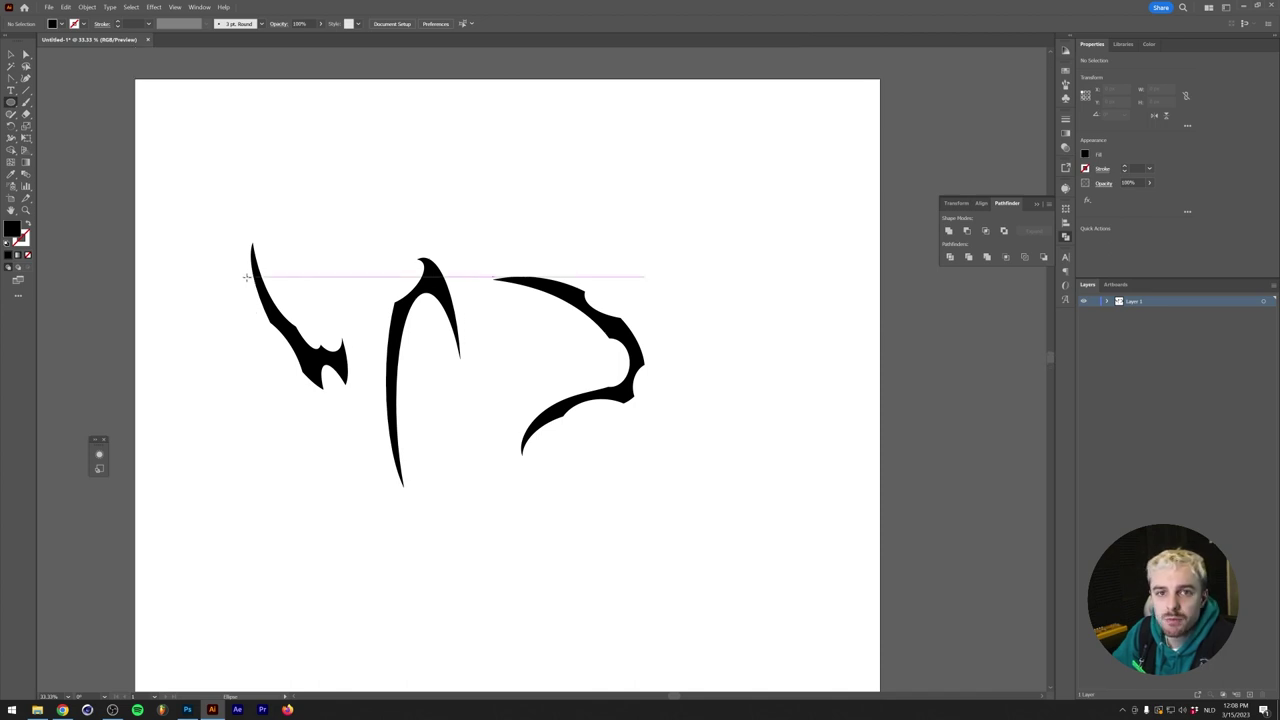
scroll(249, 276, "down", 2)
Step: Draw a tall ellipse below the tribal shapes with default white fill and black outline
left_click_drag(438, 427, 568, 650)
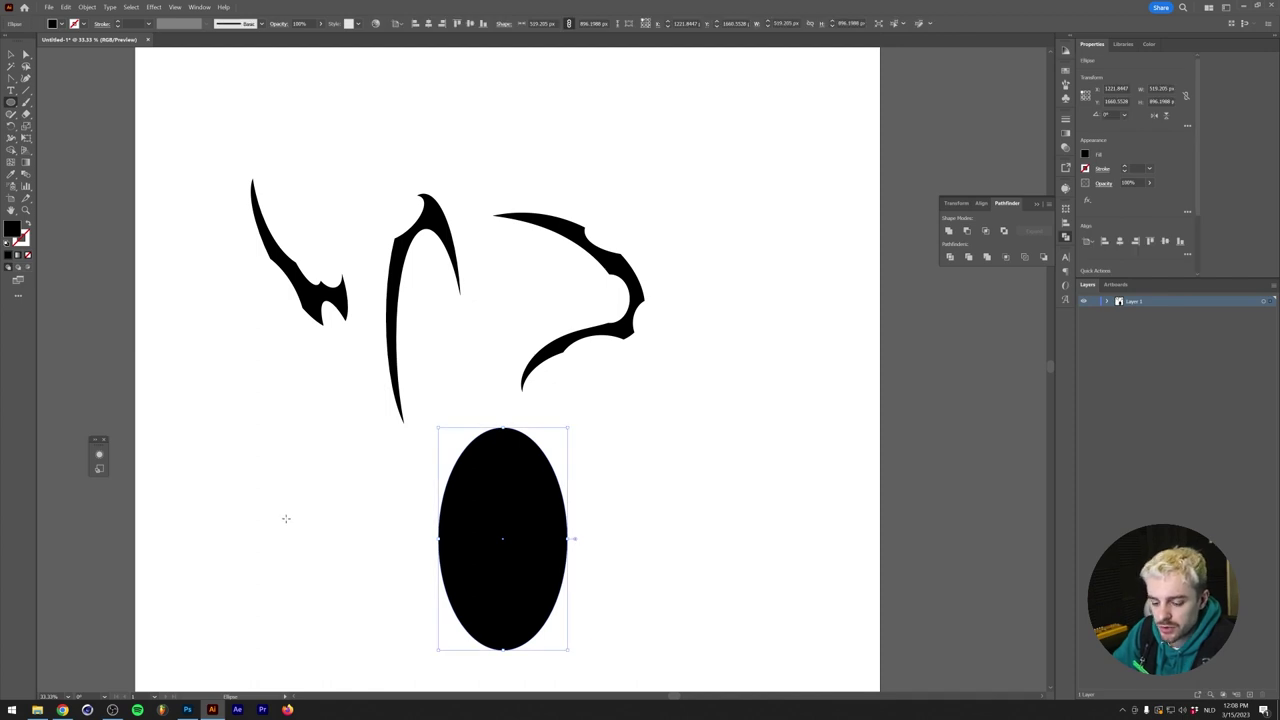
key("d")
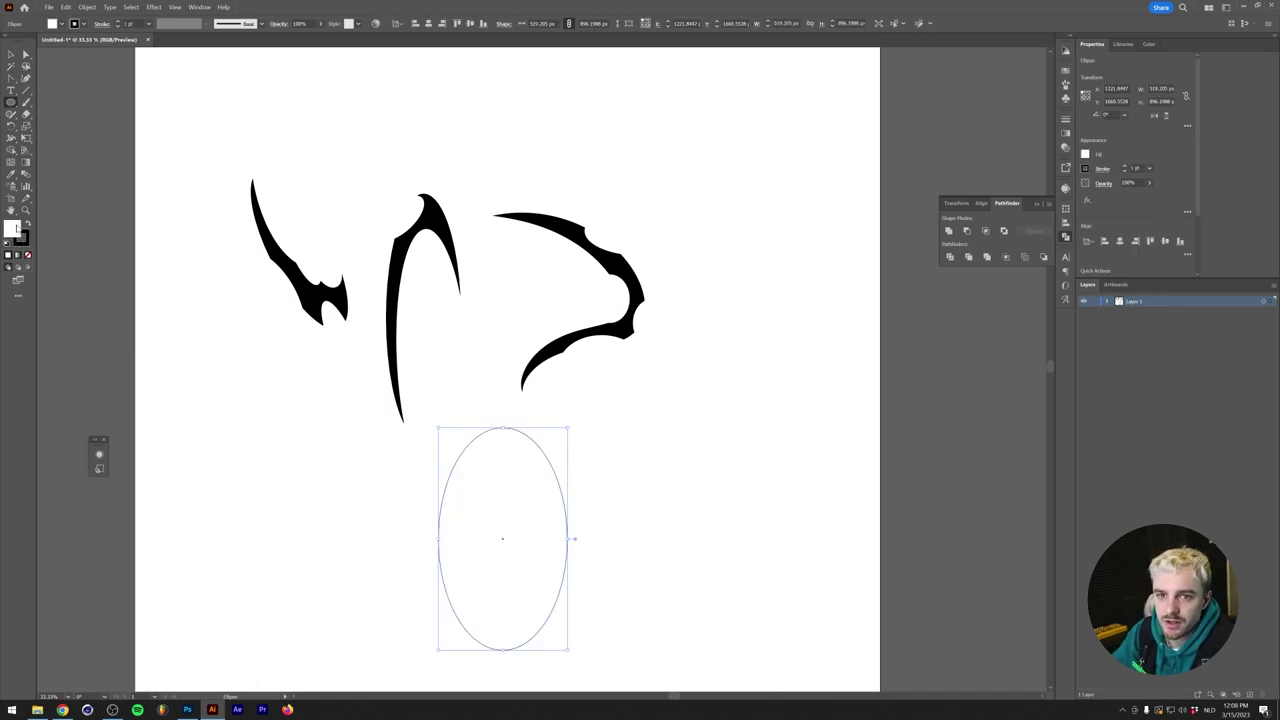
scroll(640, 420, "down", 2)
key("v")
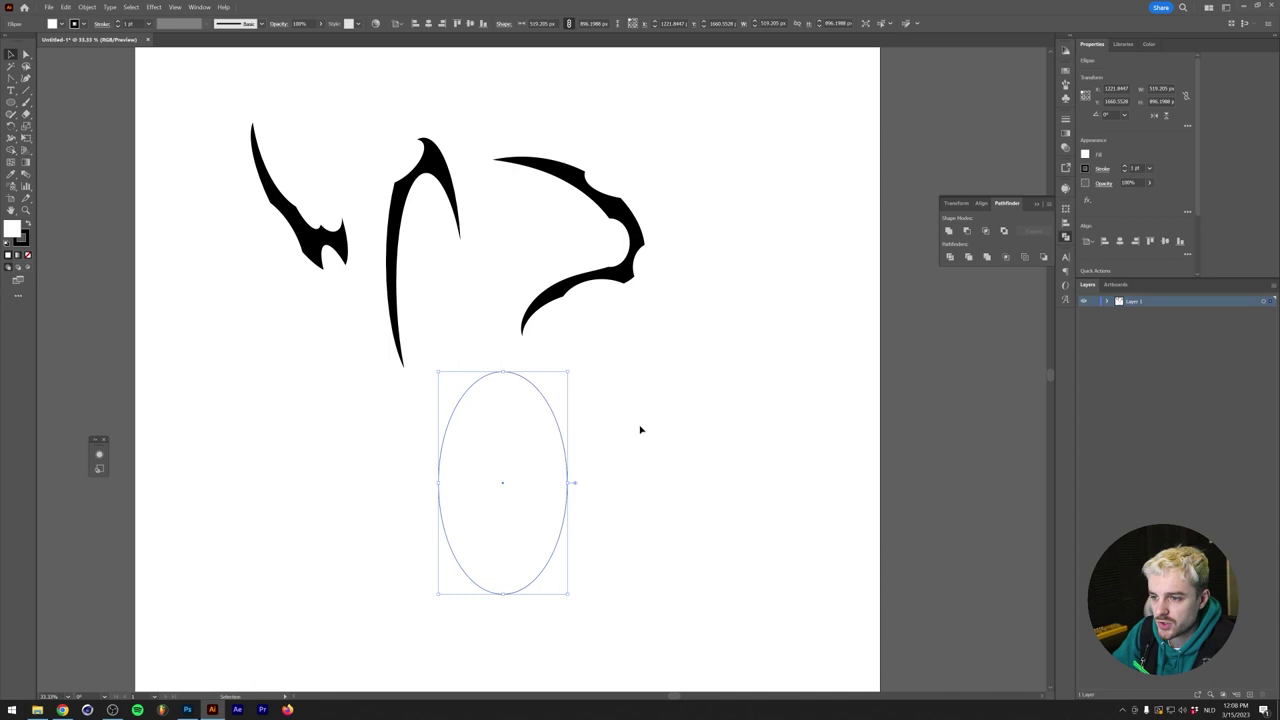
left_click(640, 429)
scroll(589, 449, "down", 1)
scroll(584, 444, "up", 1)
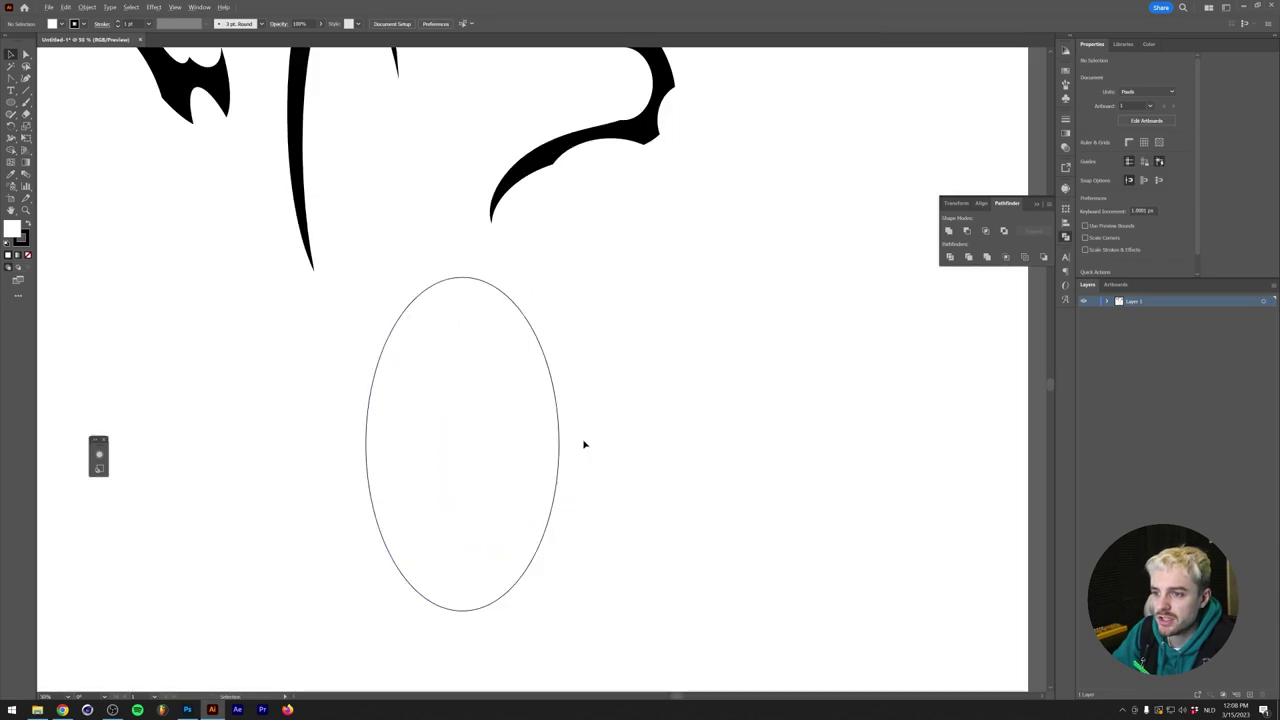
scroll(520, 432, "down", 1)
Step: Duplicate the ellipse slightly down and to the right, then select both ellipses
left_click(436, 341)
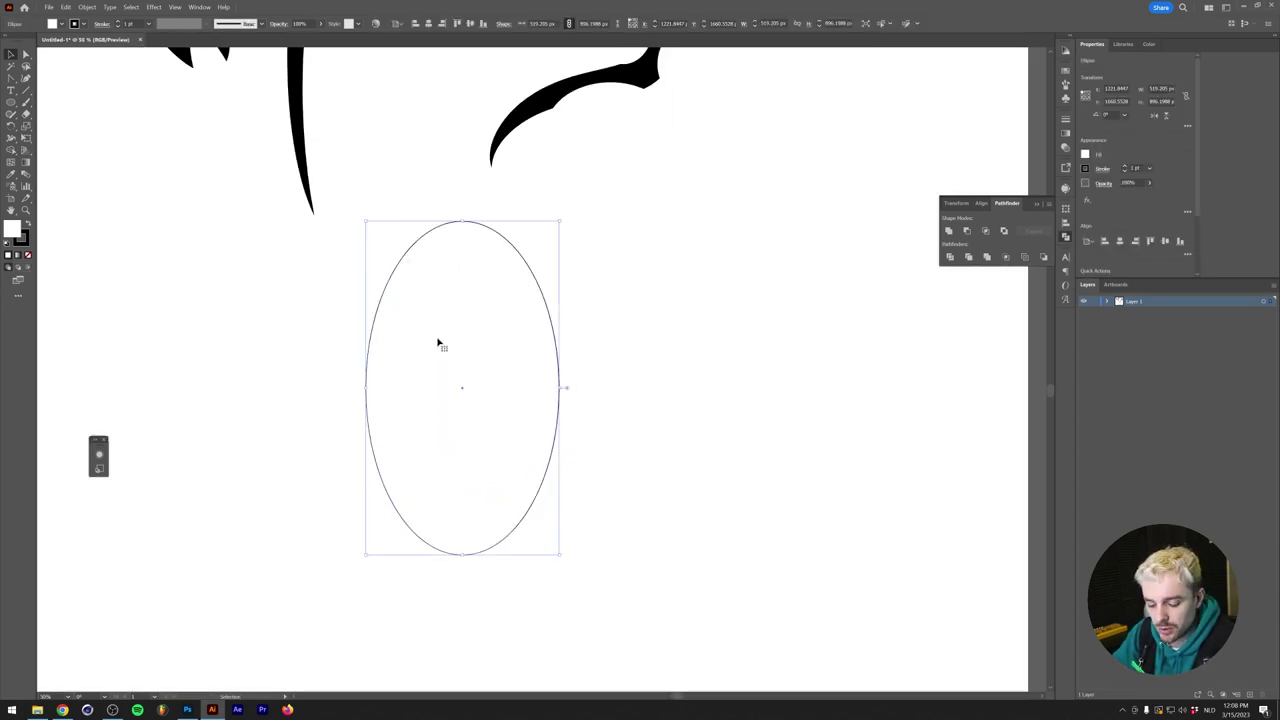
left_click_drag(432, 318, 447, 338)
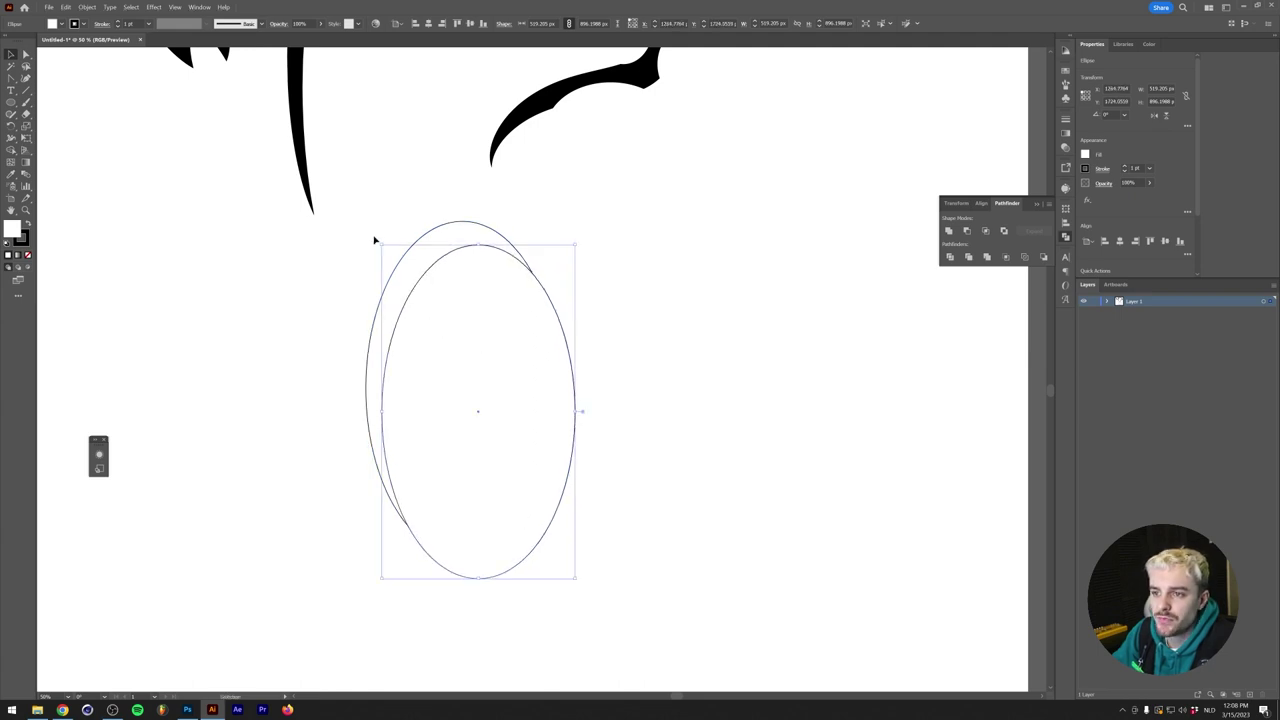
key("ctrl+a")
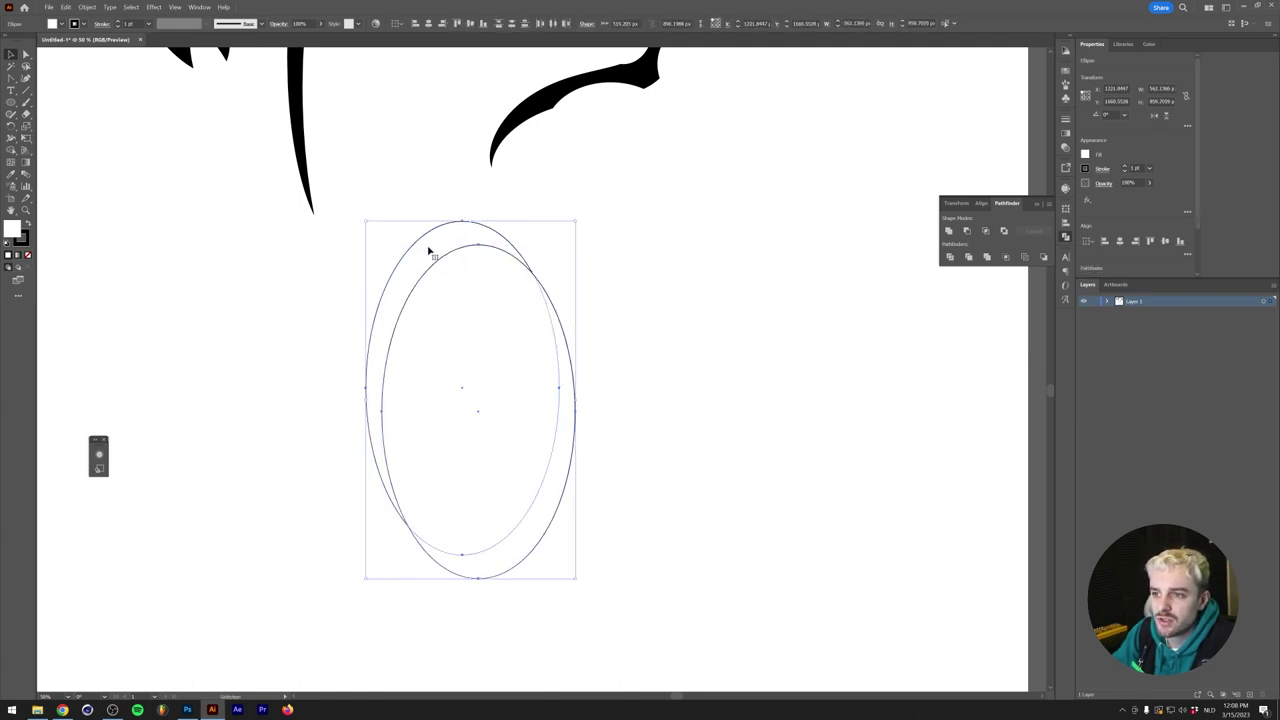
key("ctrl+shift+a")
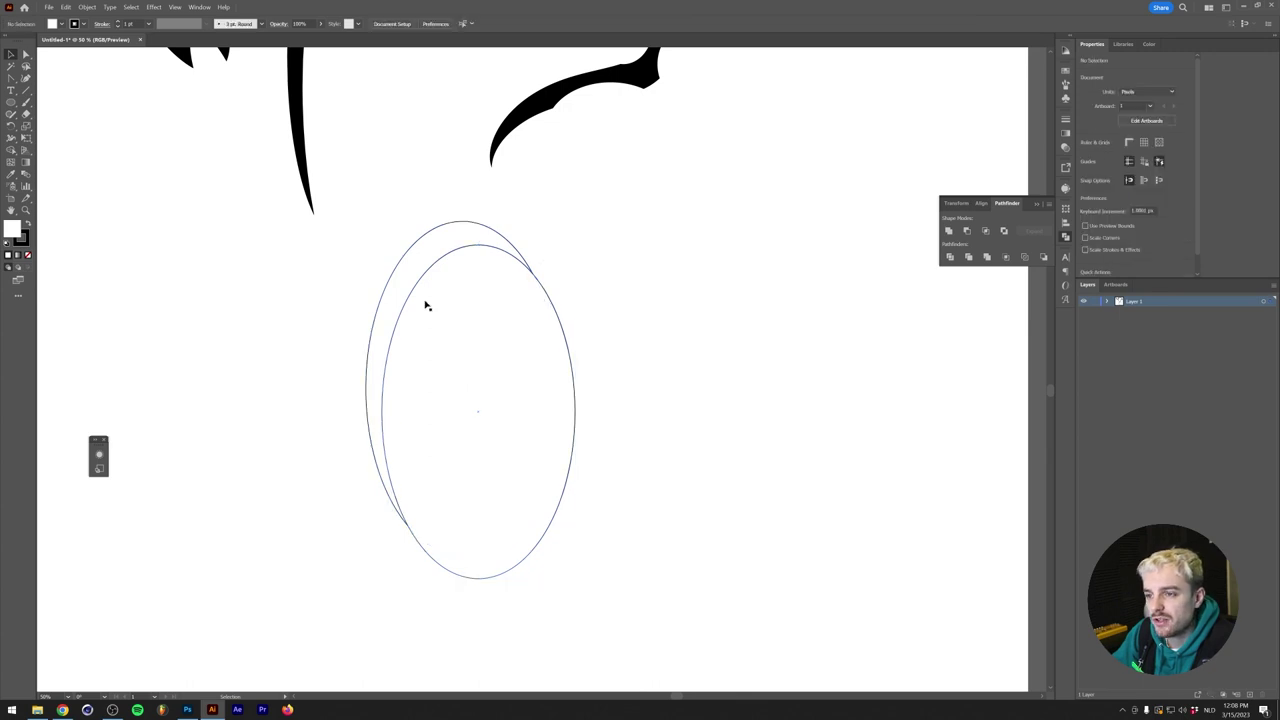
left_click_drag(502, 414, 502, 414)
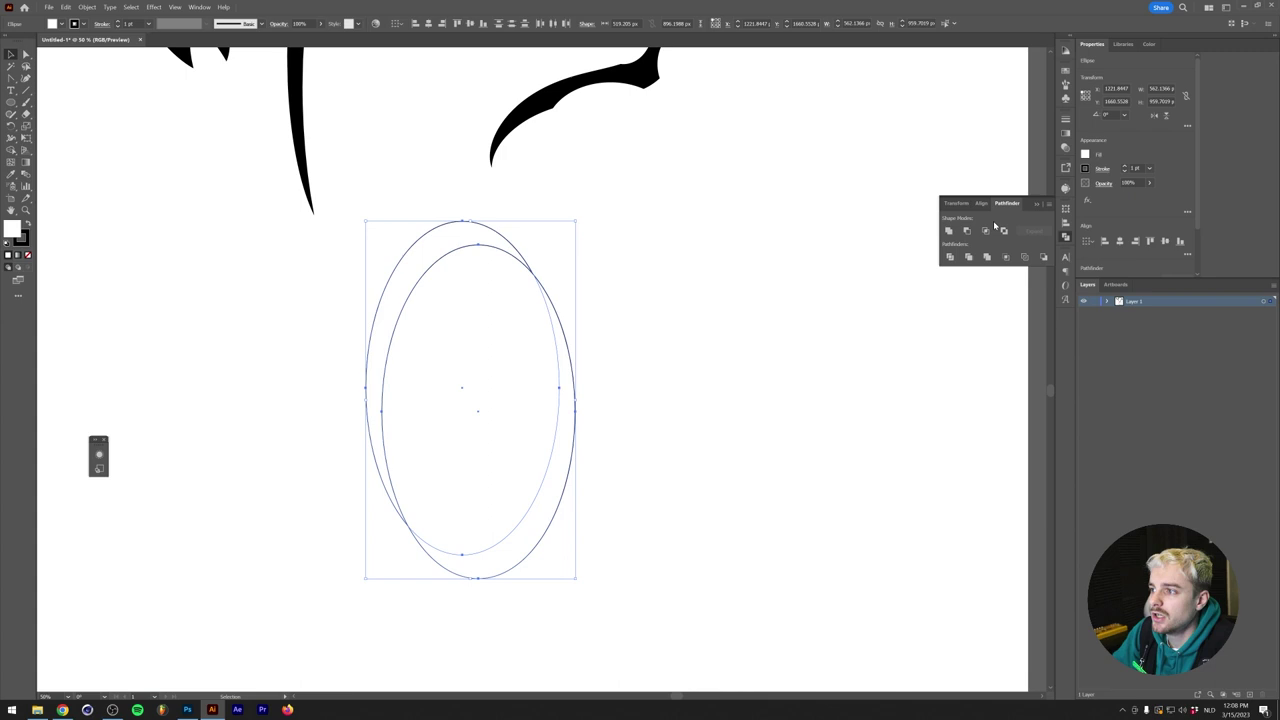
Step: Subtract the front ellipse with Pathfinder Minus Front to form a thin crescent
left_click(966, 233)
left_click(474, 314)
scroll(440, 320, "down", 2)
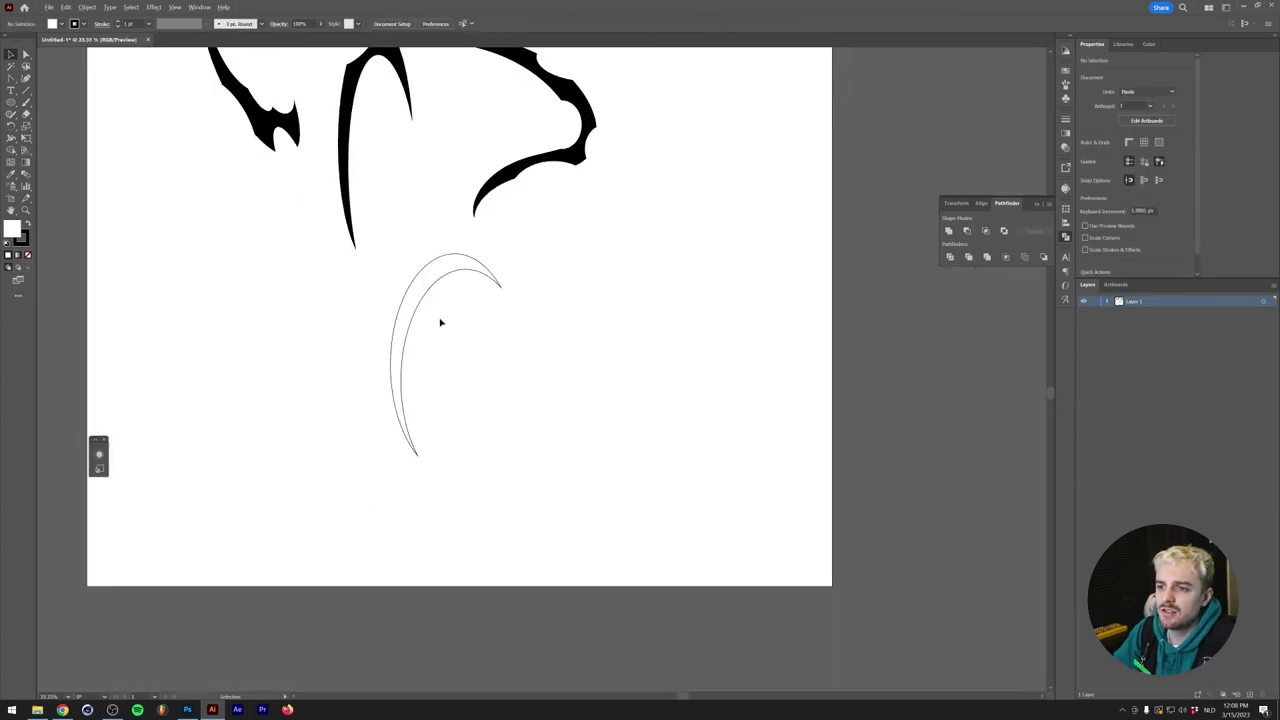
scroll(437, 271, "up", 2)
scroll(438, 265, "down", 1)
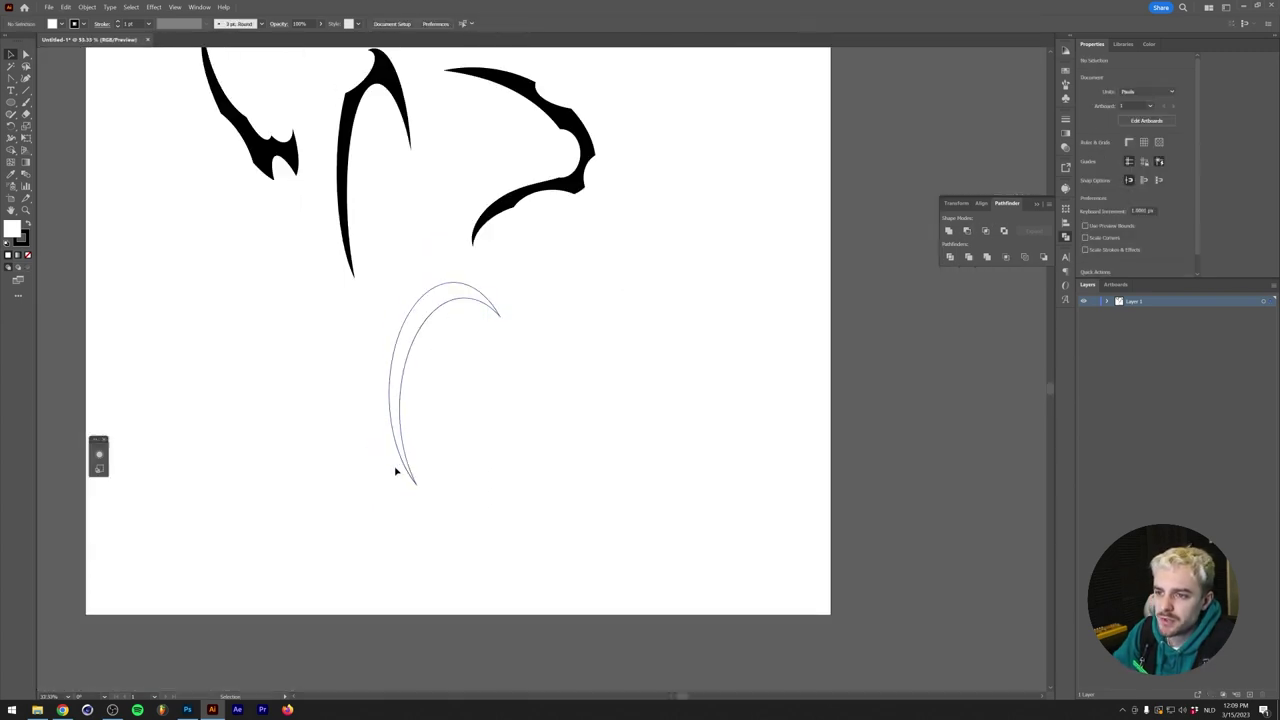
scroll(397, 326, "up", 1)
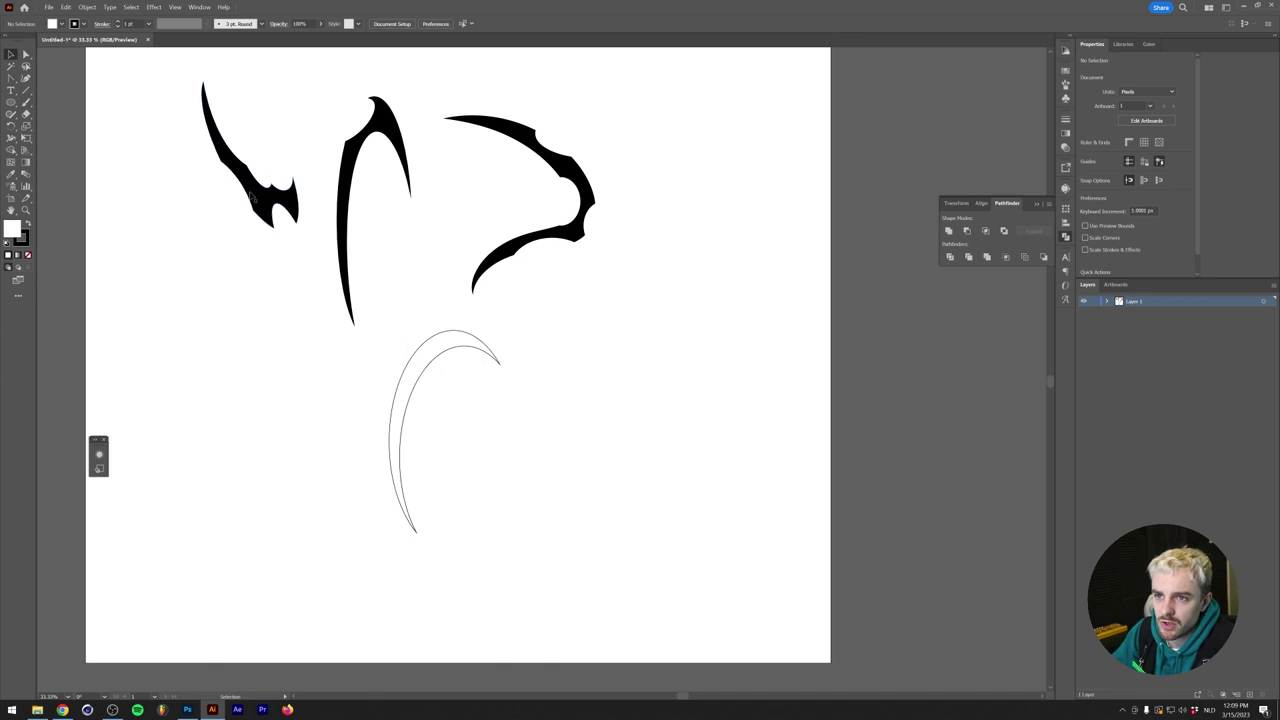
scroll(360, 300, "up", 1)
scroll(366, 240, "down", 2)
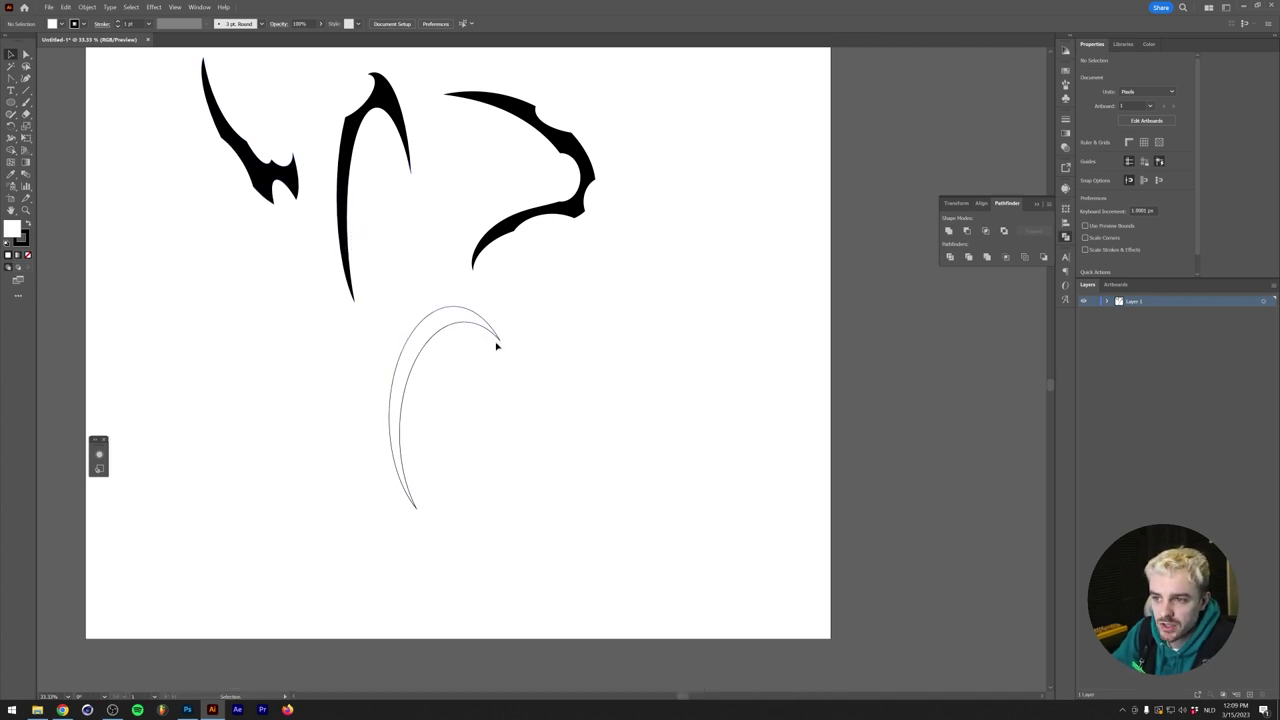
scroll(391, 276, "up", 1)
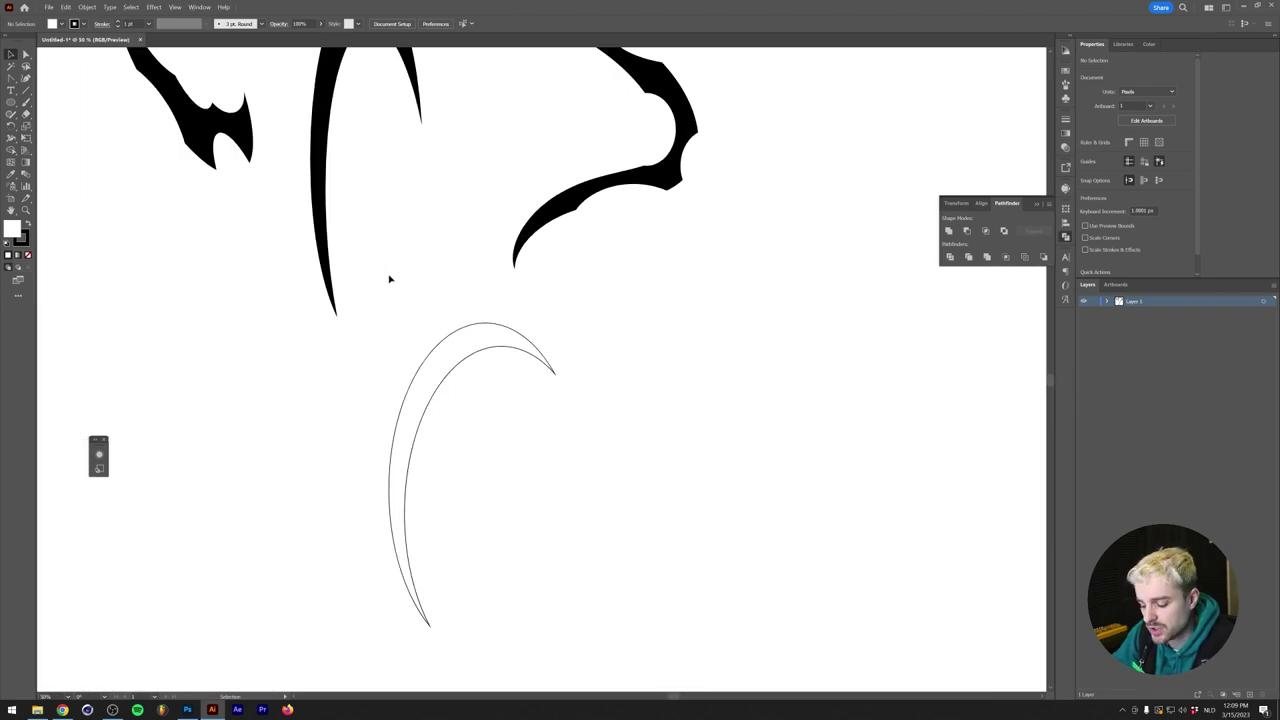
Step: Cut a rotated small ellipse out of the crescent's upper edge with Minus Front, then fit the artboard
key("l")
left_click_drag(413, 335, 503, 283)
key("r")
key("v")
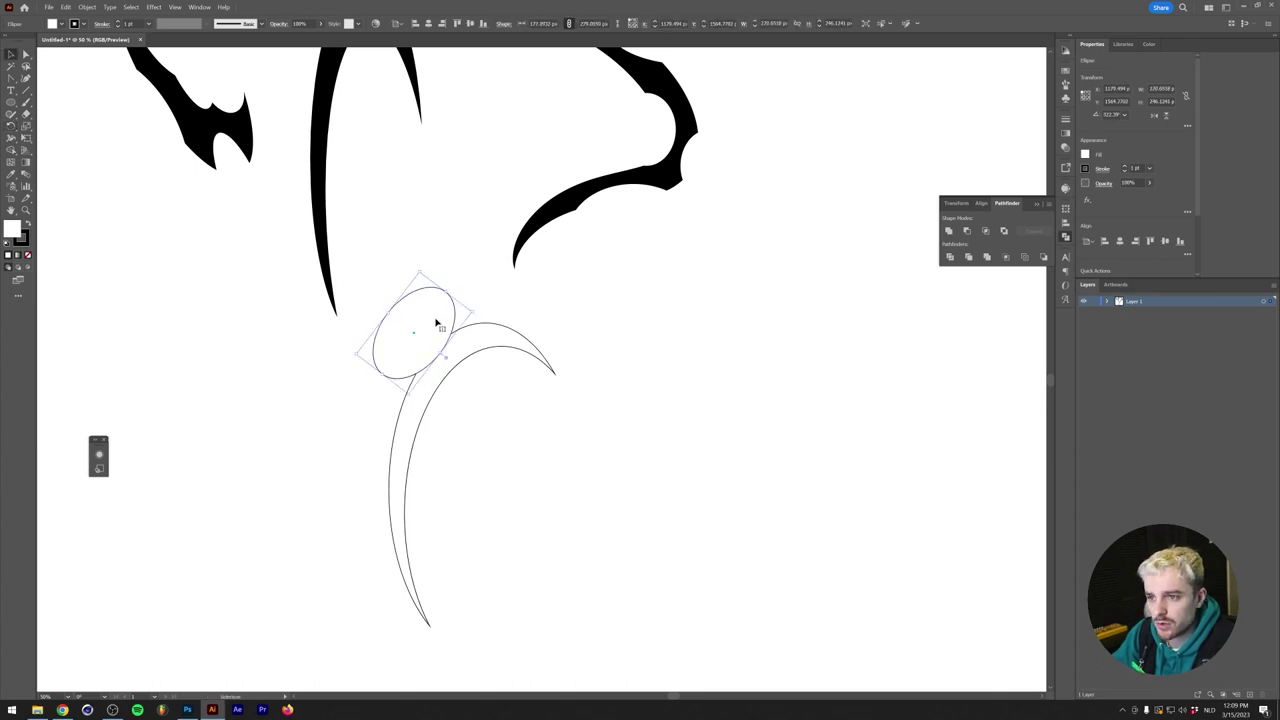
left_click_drag(434, 323, 418, 374)
left_click(469, 346, "shift")
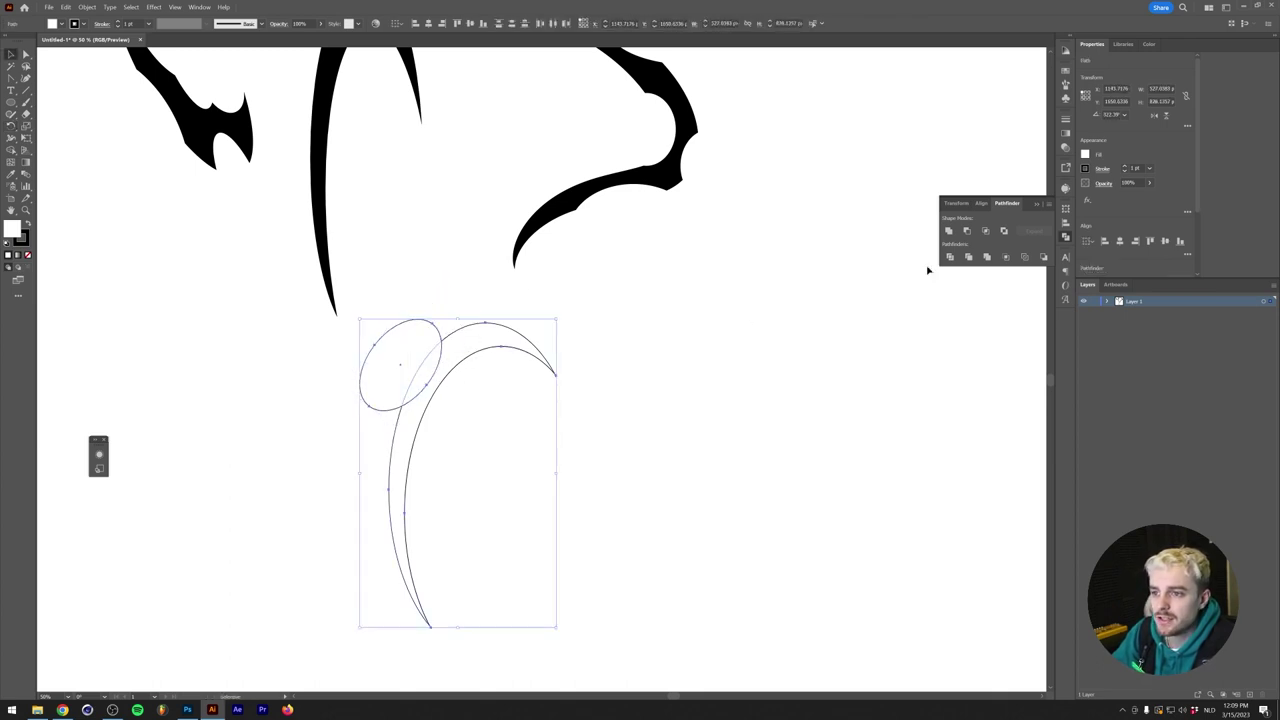
left_click(967, 231)
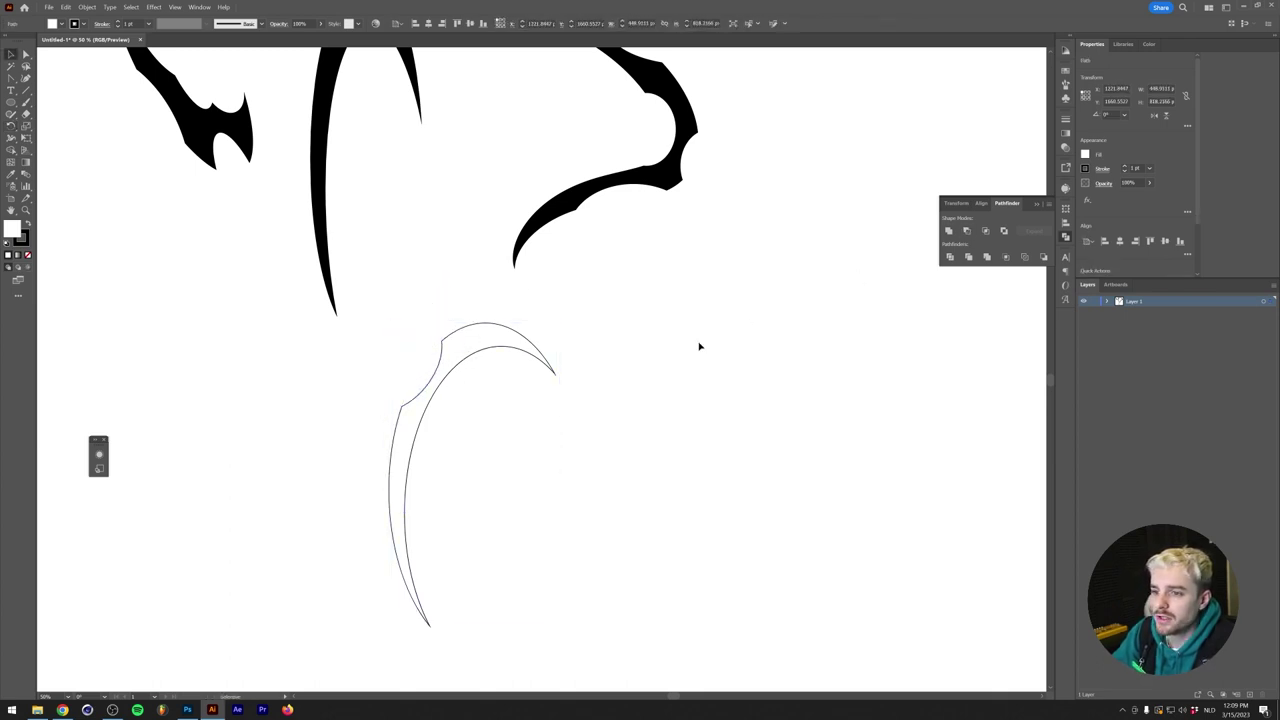
left_click(486, 440)
scroll(463, 423, "down", 3)
scroll(463, 420, "up", 3)
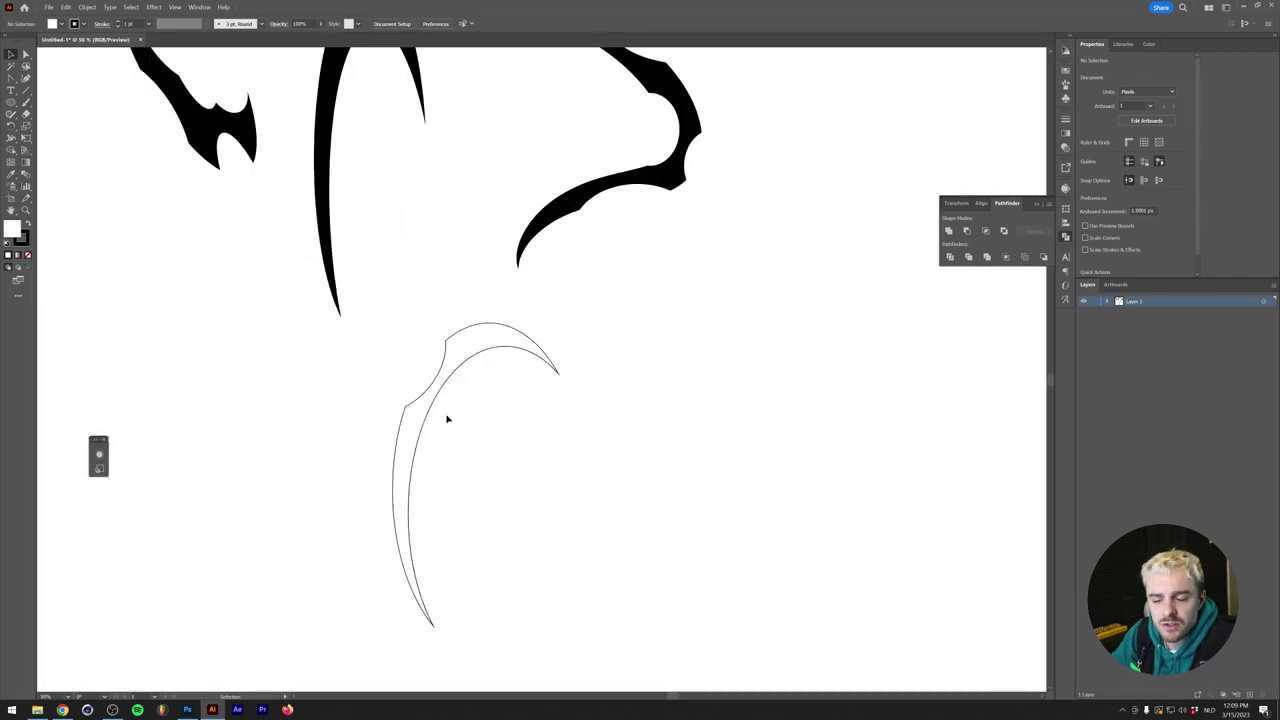
scroll(447, 417, "up", 1)
key("ctrl+0")
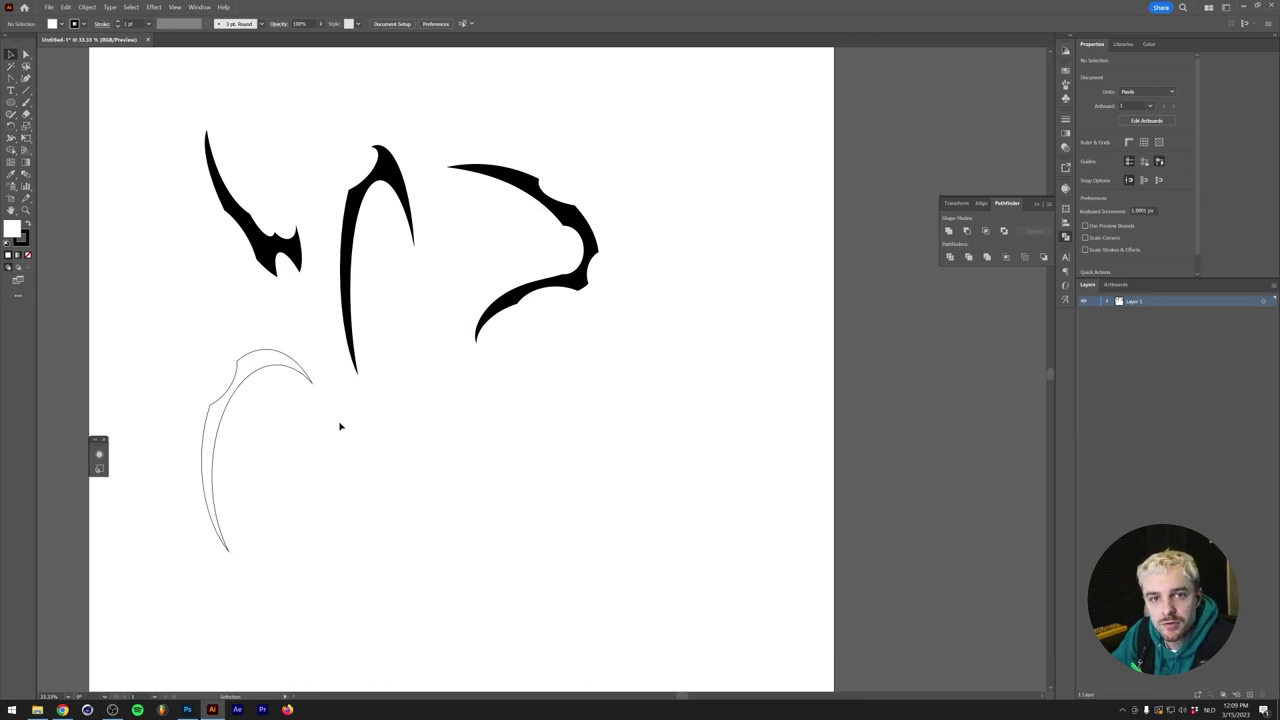
Step: Draw an ellipse beside the crescent, add a larger offset copy, and tilt it about 15° counter-clockwise
key("l")
left_click_drag(380, 402, 508, 596)
left_click_drag(426, 485, 443, 491)
left_click_drag(508, 595, 545, 646)
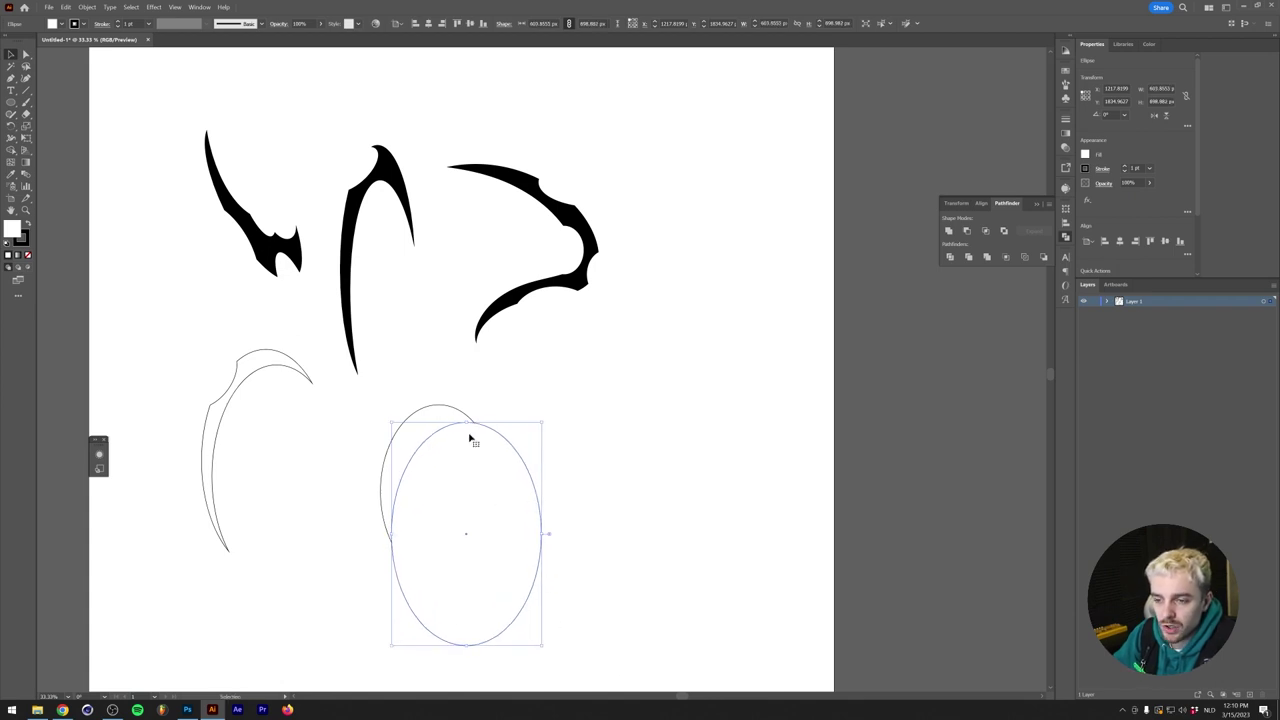
key("r")
left_click_drag(471, 437, 446, 437)
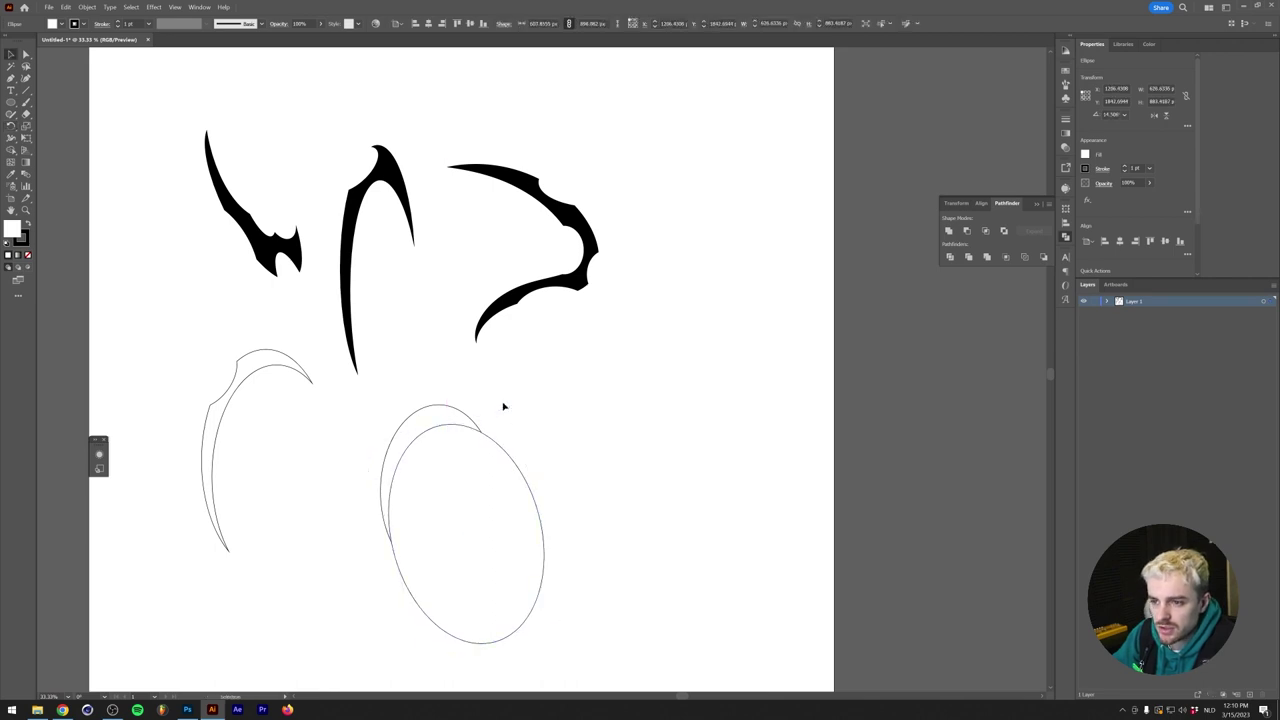
key("v")
scroll(470, 460, "down", 1)
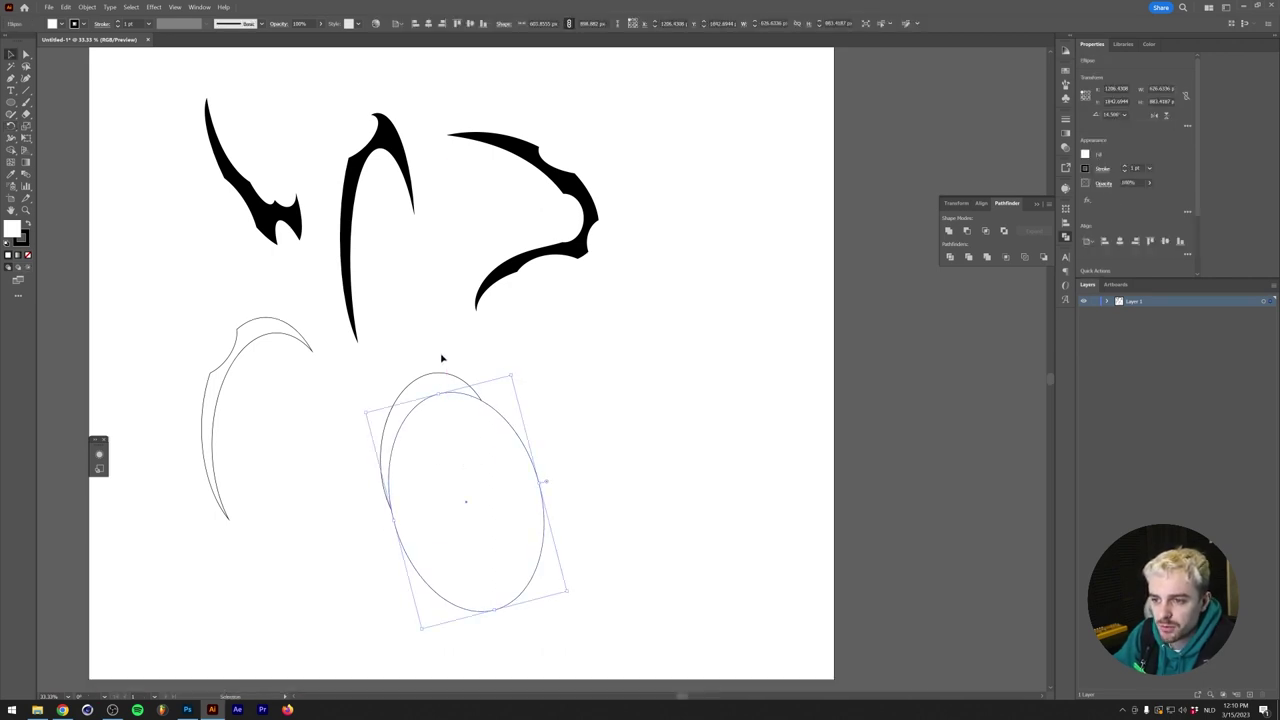
left_click(451, 423)
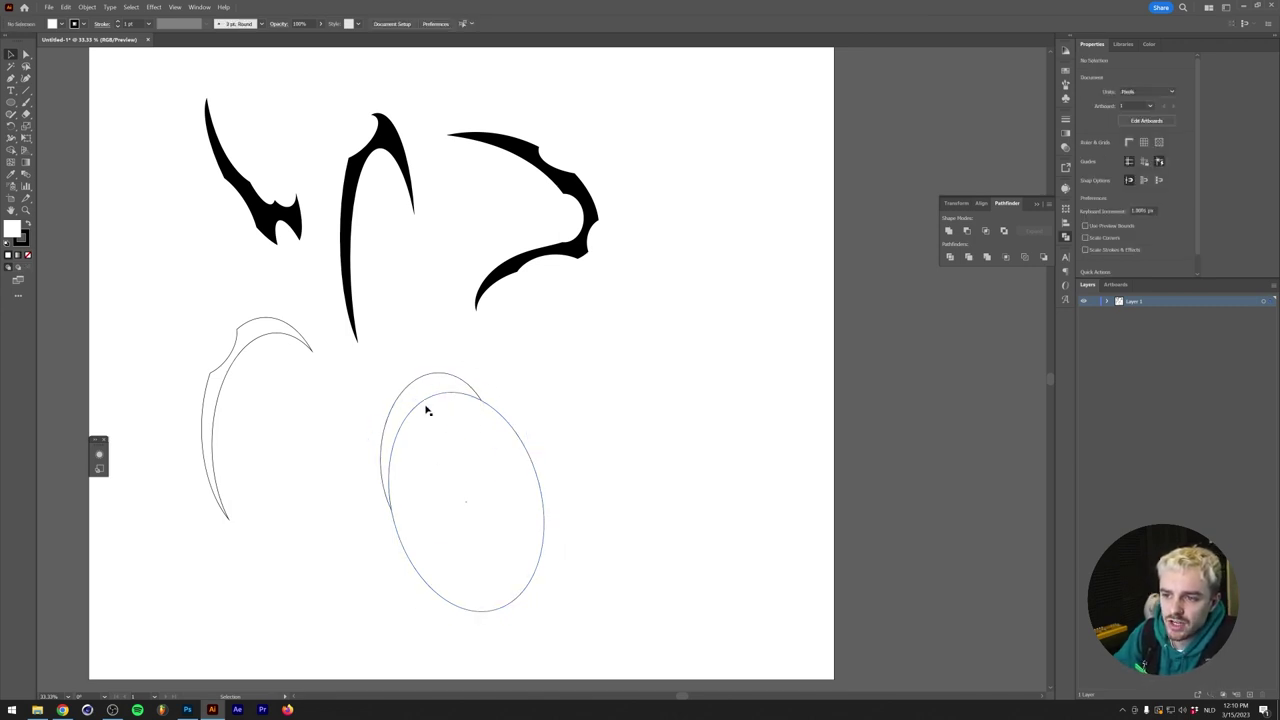
Step: Draw a horizontal Pen line with a 60 pt stroke and Width Profile 1 taper
key("p")
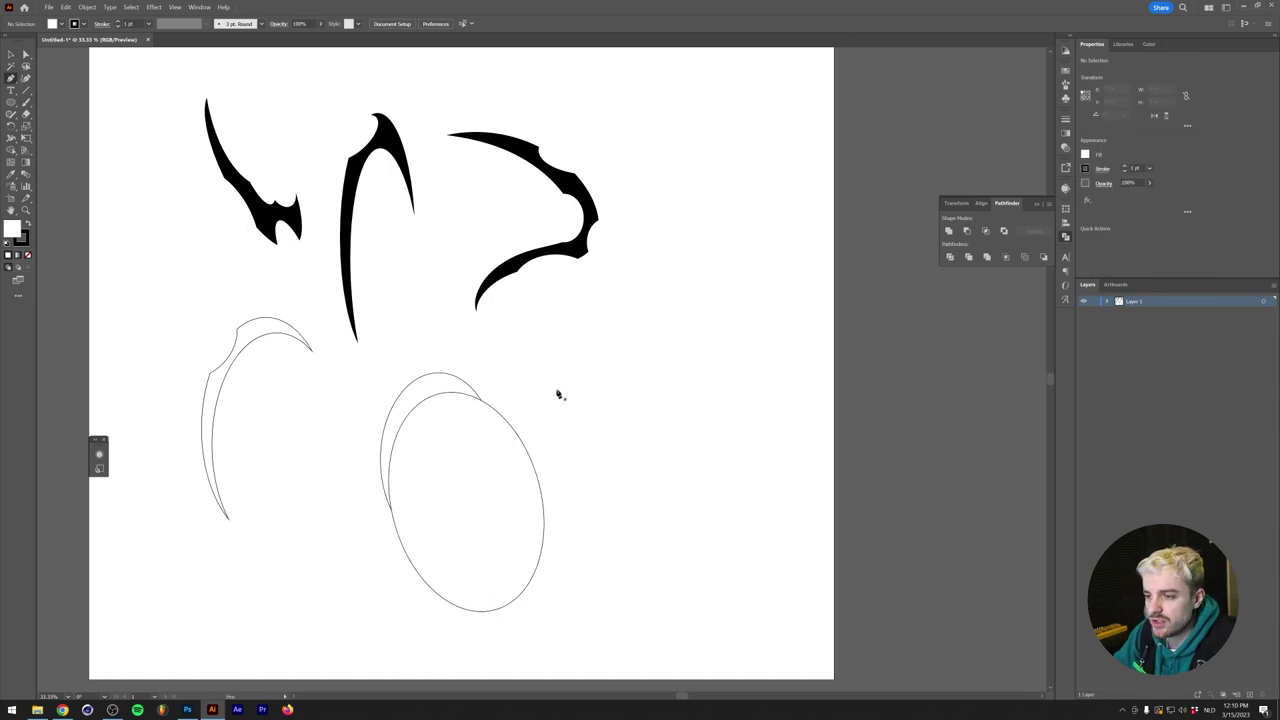
left_click(556, 405)
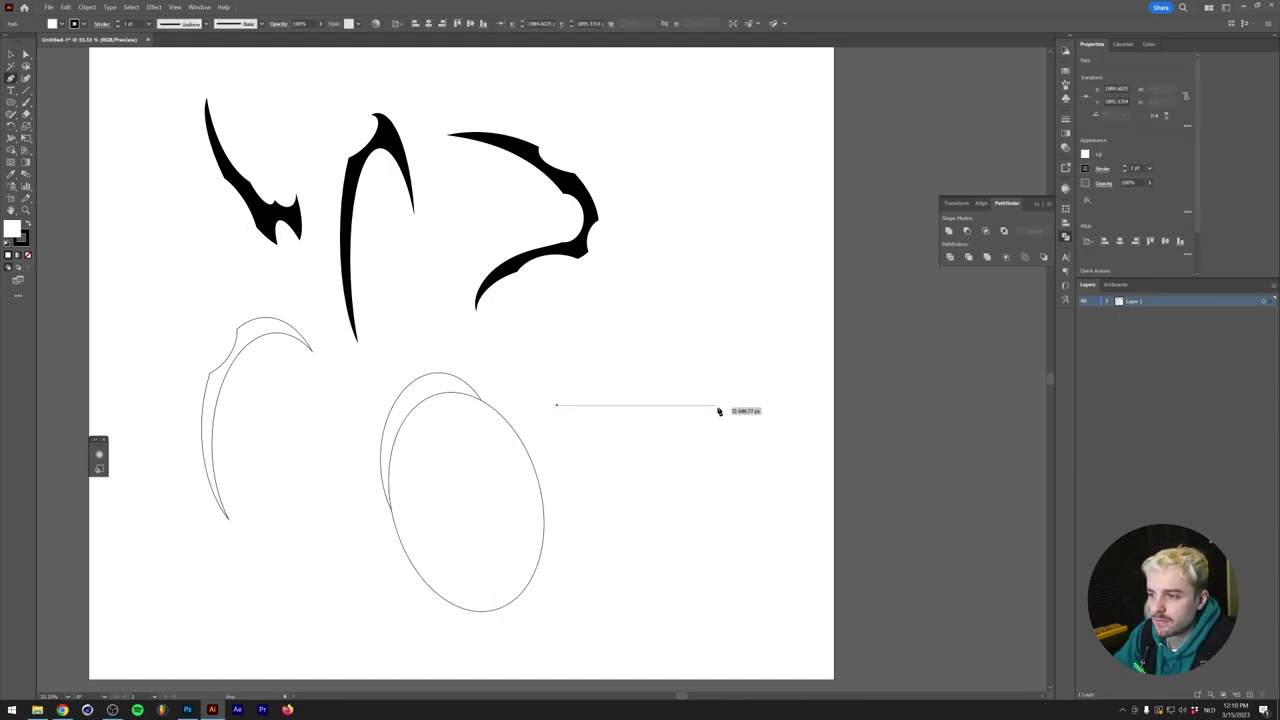
left_click(717, 406)
key("v")
left_click(683, 367)
left_click(690, 405)
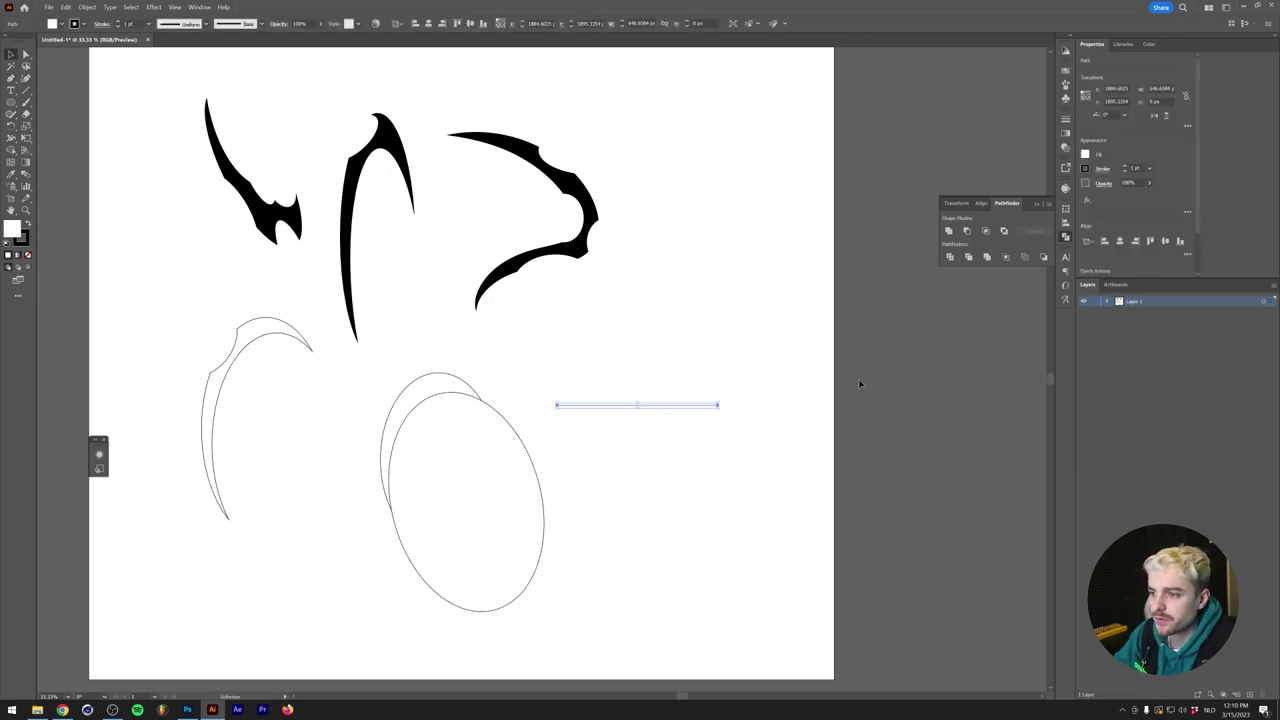
left_click(1123, 167)
left_click(1124, 167)
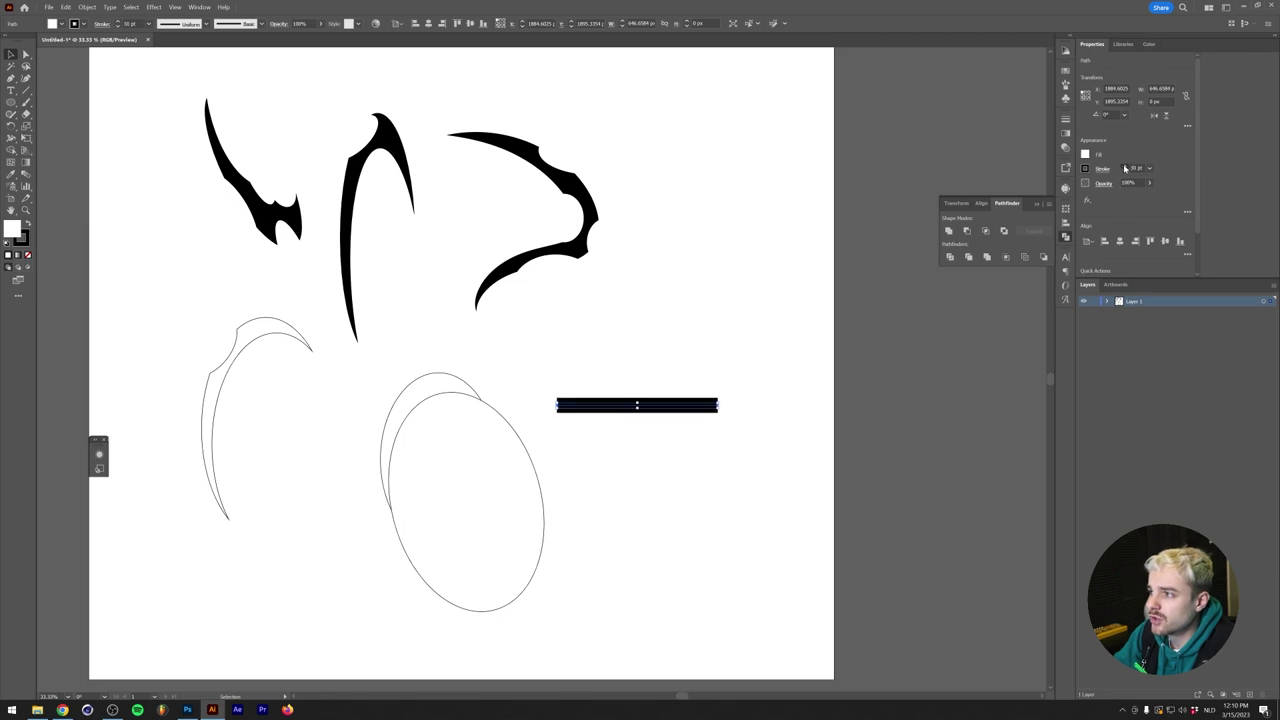
left_click(1100, 169)
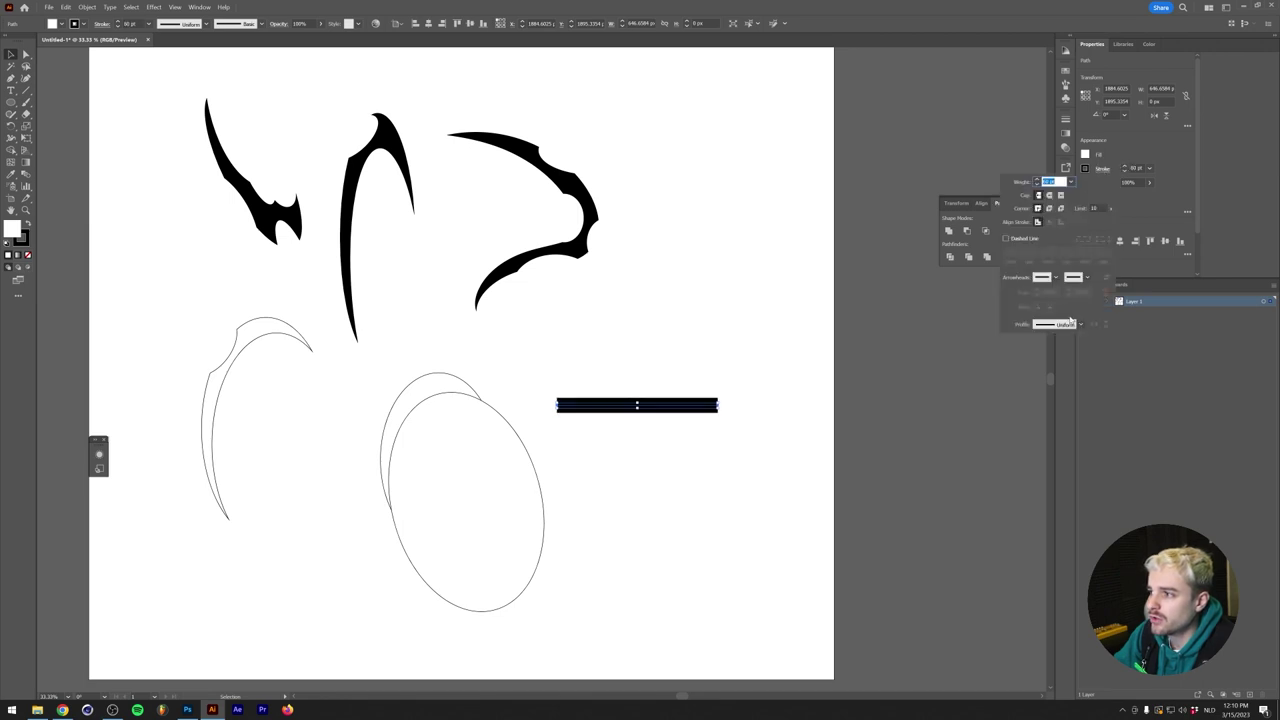
left_click(1071, 323)
left_click(1048, 357)
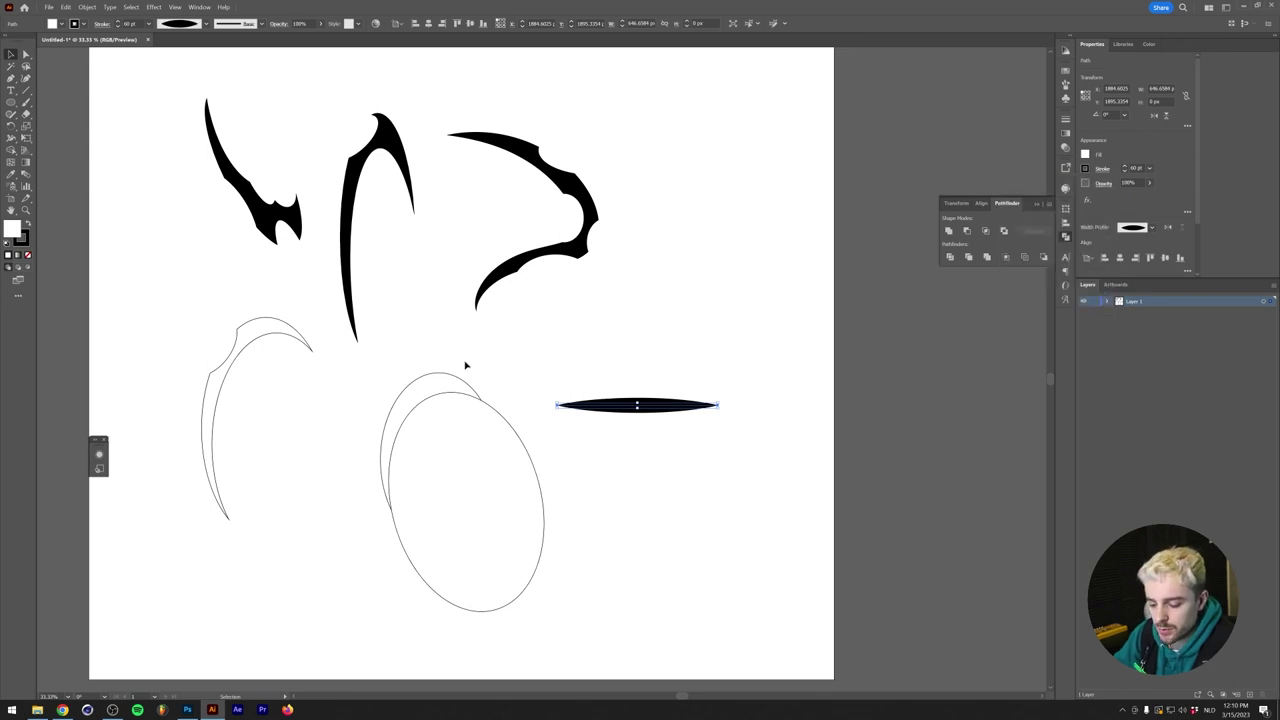
Step: Bend the middle of the tapered stroke upward into an arch with the Anchor Point tool
key("shift+c")
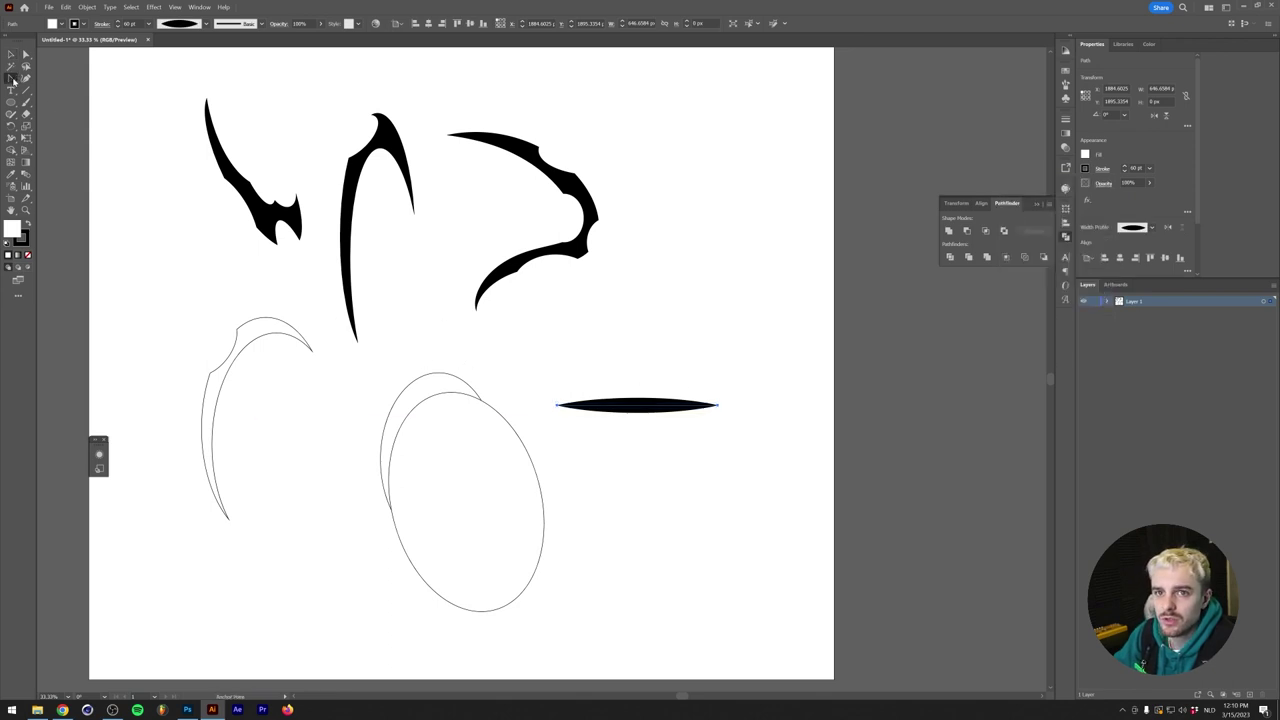
left_click(640, 407)
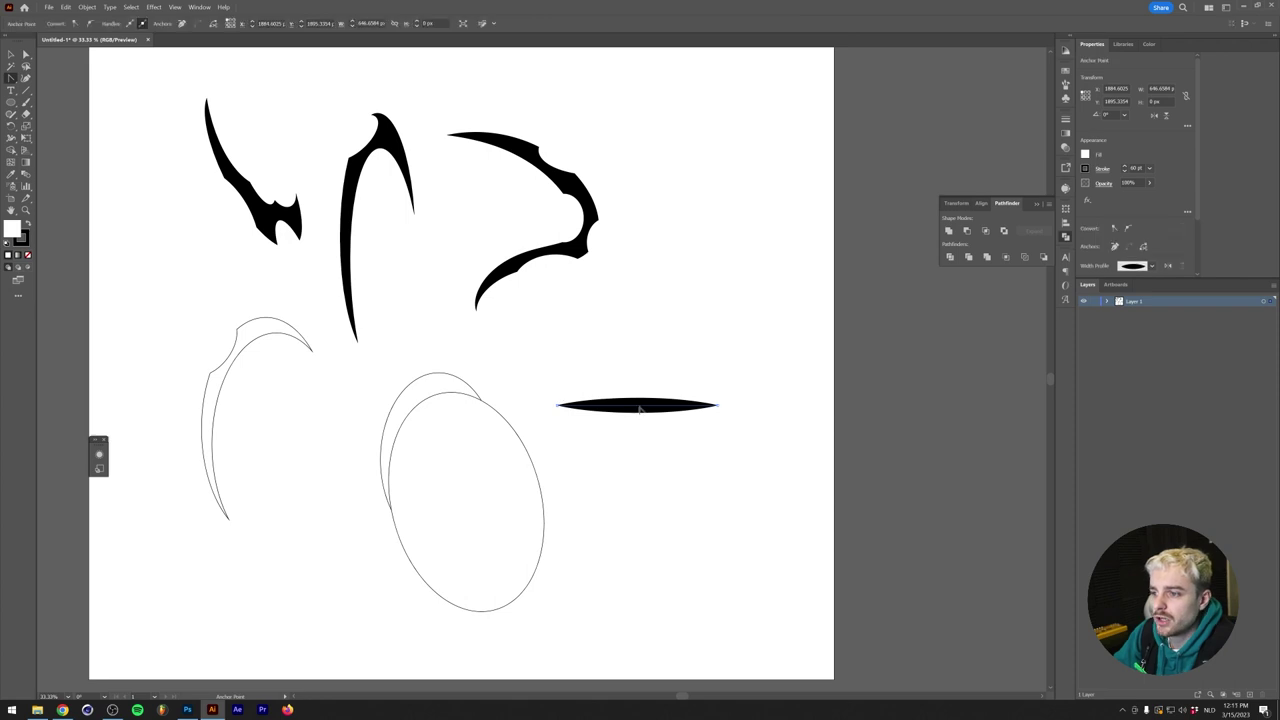
left_click_drag(642, 410, 646, 368)
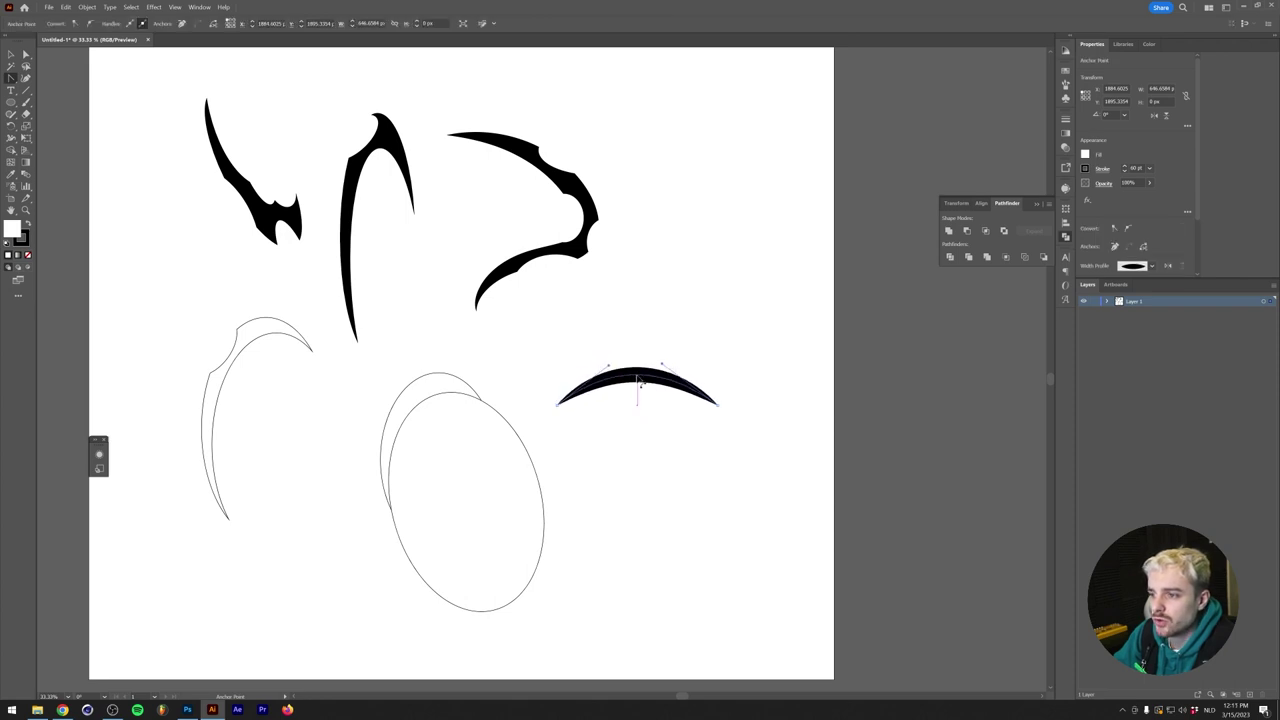
key("v")
left_click(650, 355)
Step: Subtract the ellipse from the arc outline to make a solid black crescent, then select the tapered arch
left_click(452, 412)
left_click(966, 231)
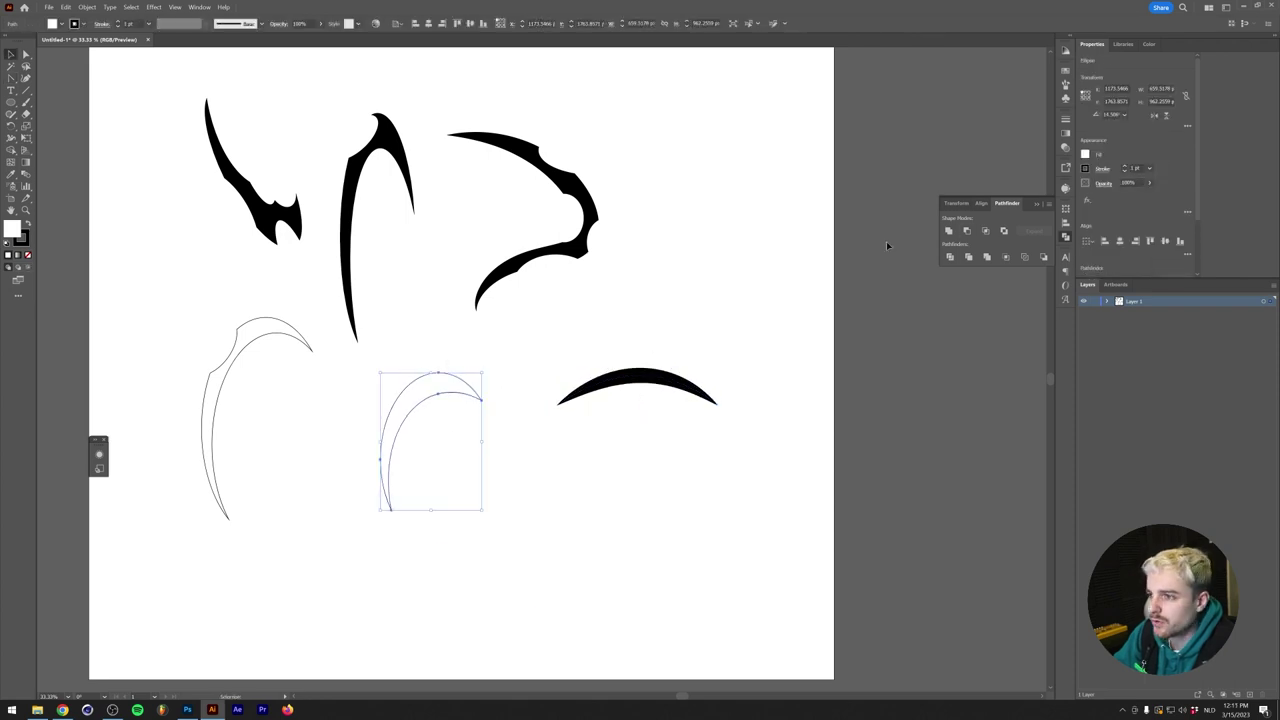
key("shift+x")
left_click(520, 397)
left_click(439, 406)
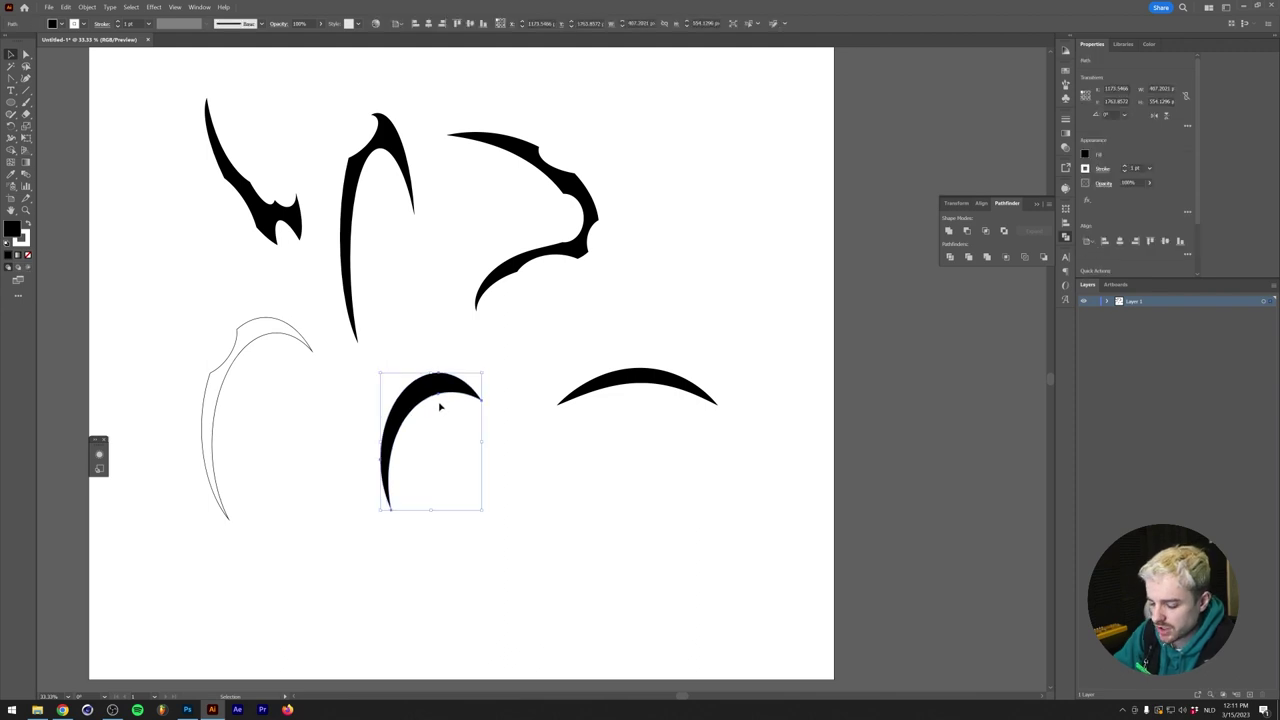
left_click(677, 491)
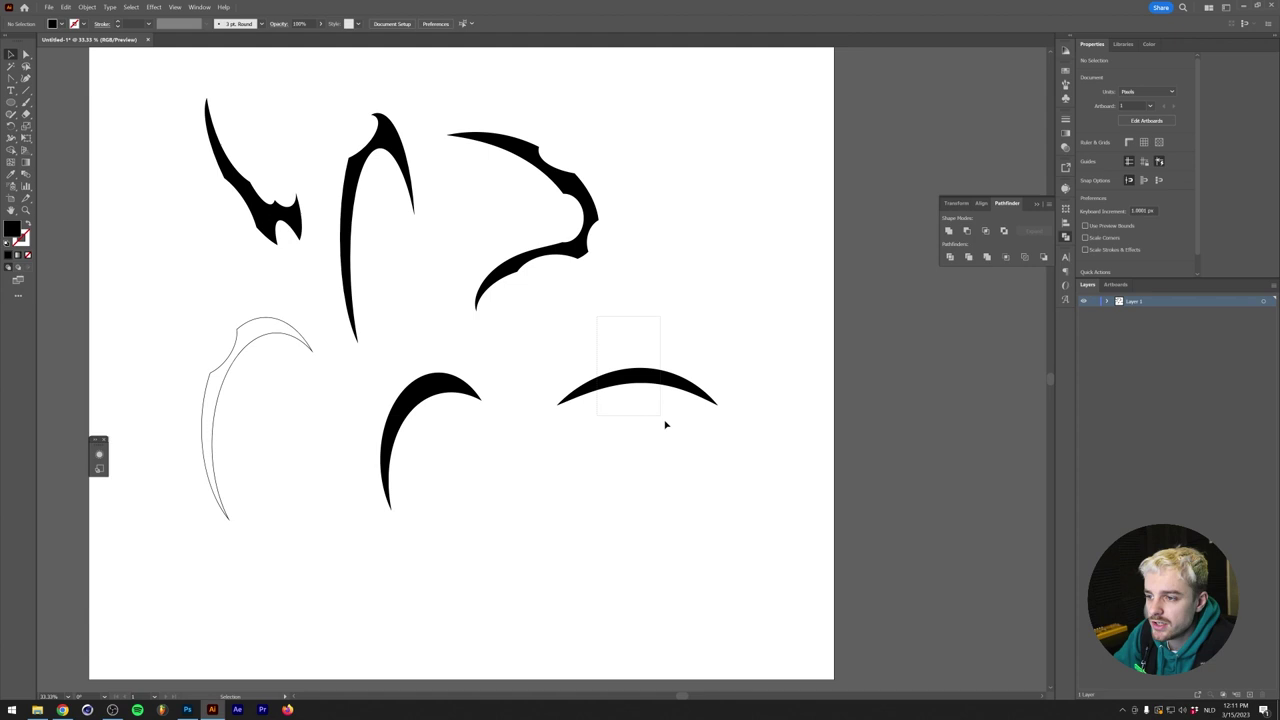
left_click_drag(665, 425, 668, 483)
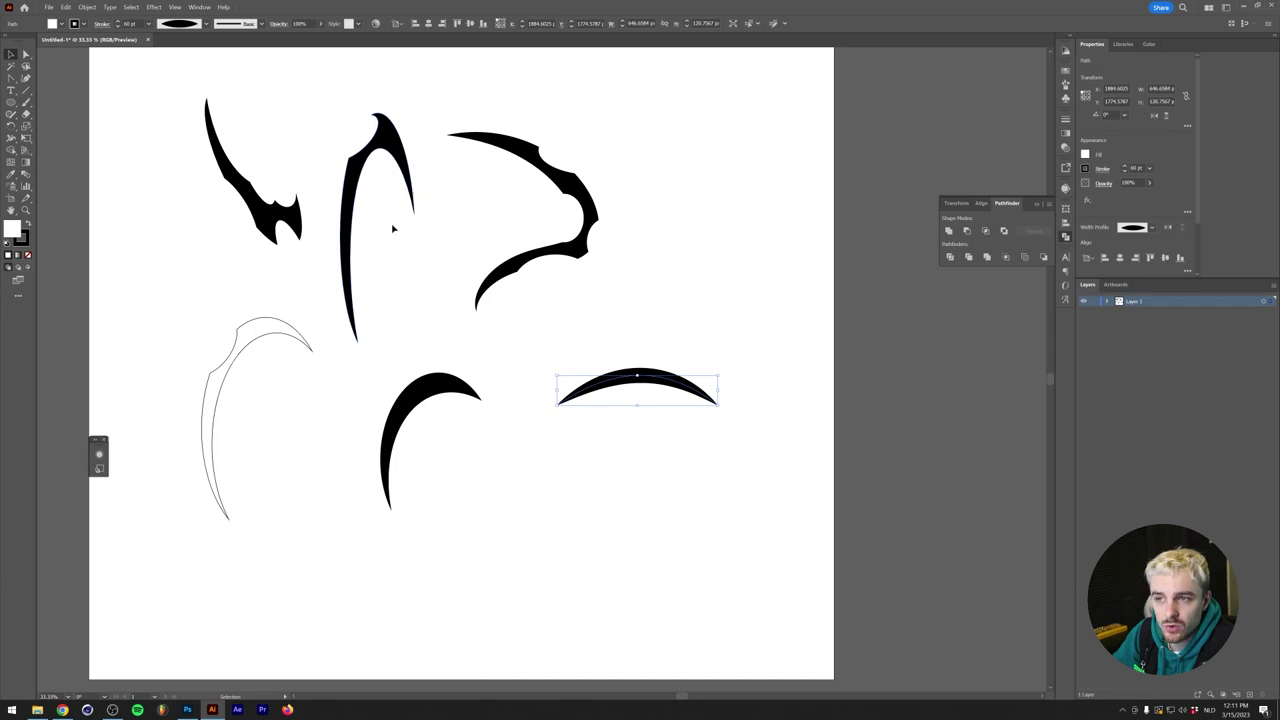
Step: Apply Effect > Warp > Arc to the tapered arch and rotate it clockwise into a hook
left_click(154, 7)
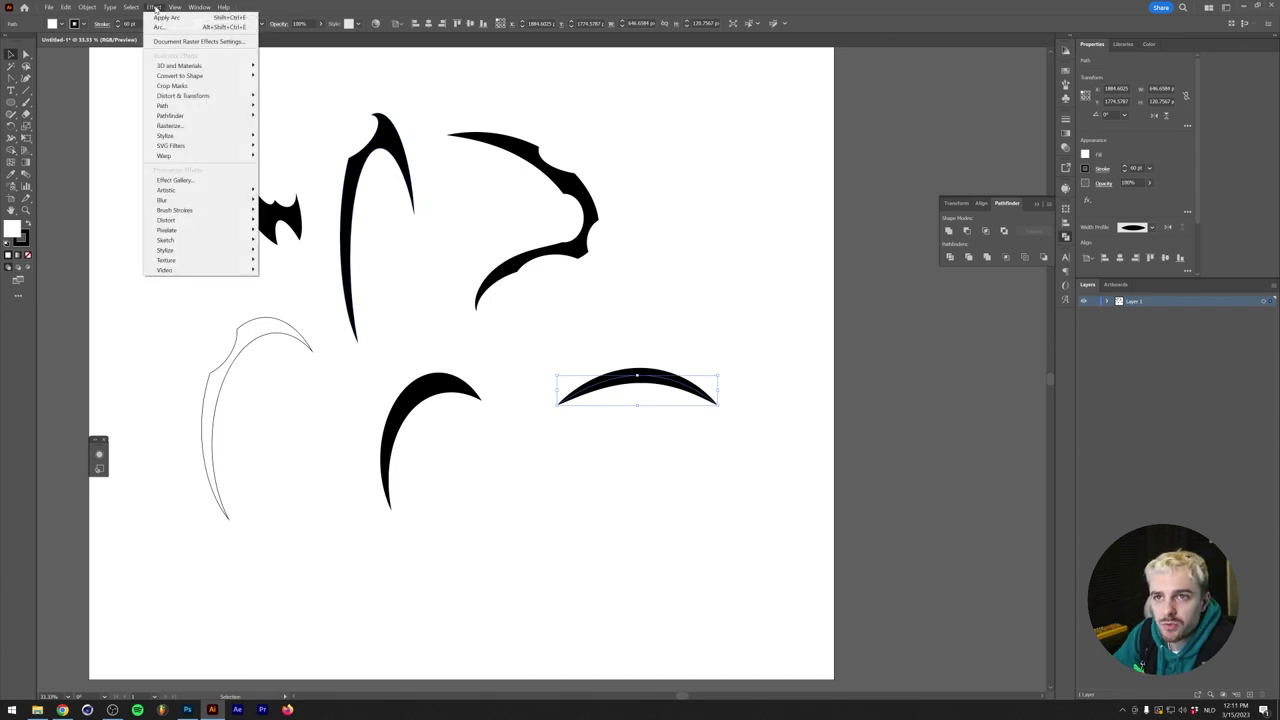
mouse_move(200, 156)
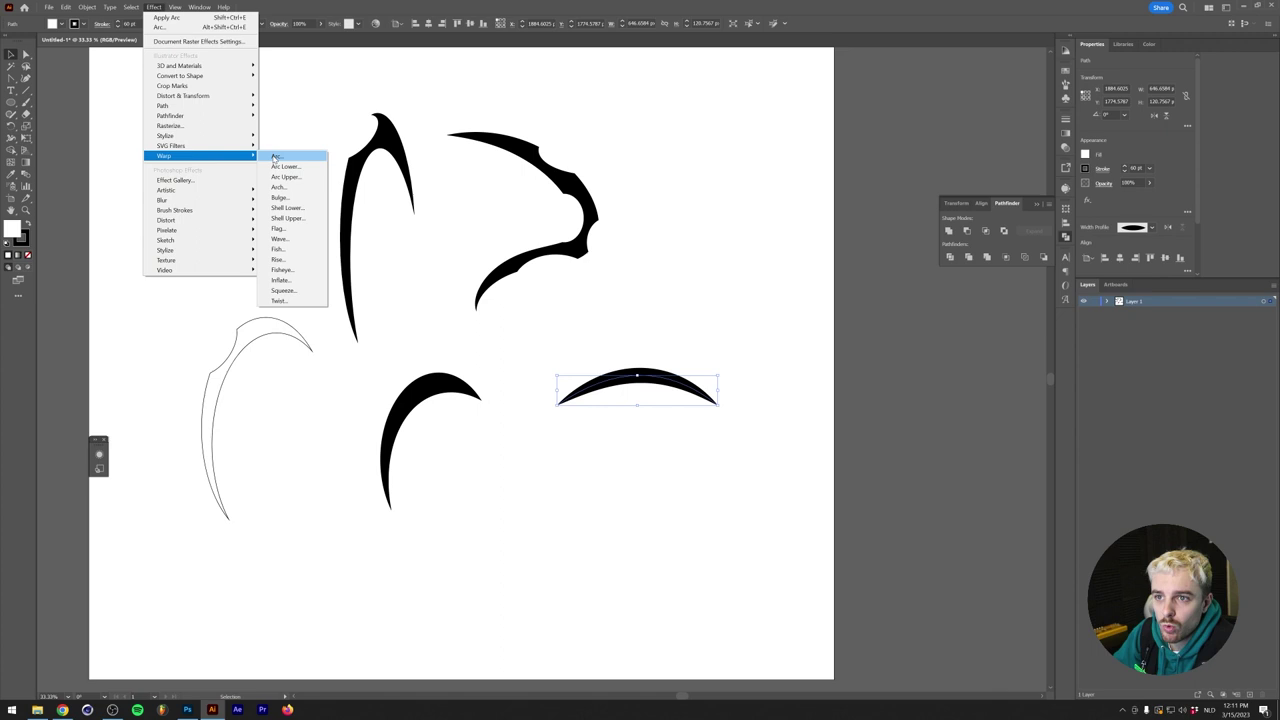
left_click(275, 157)
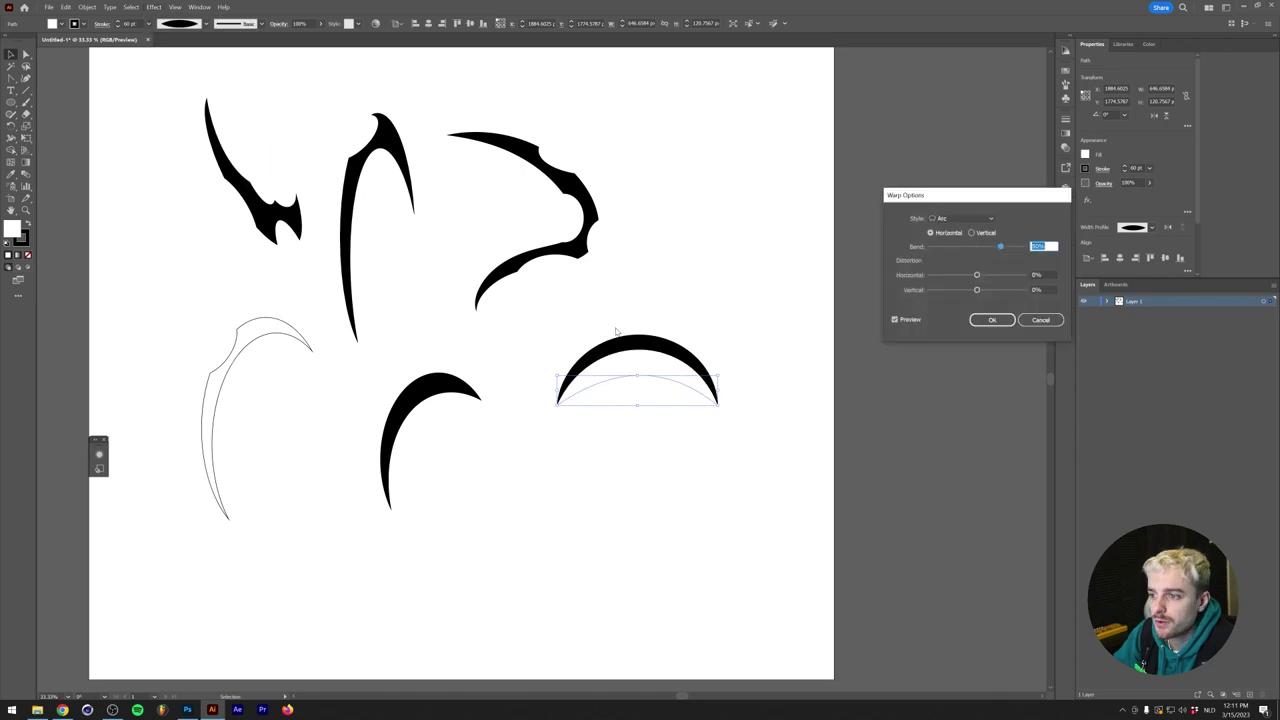
left_click(993, 321)
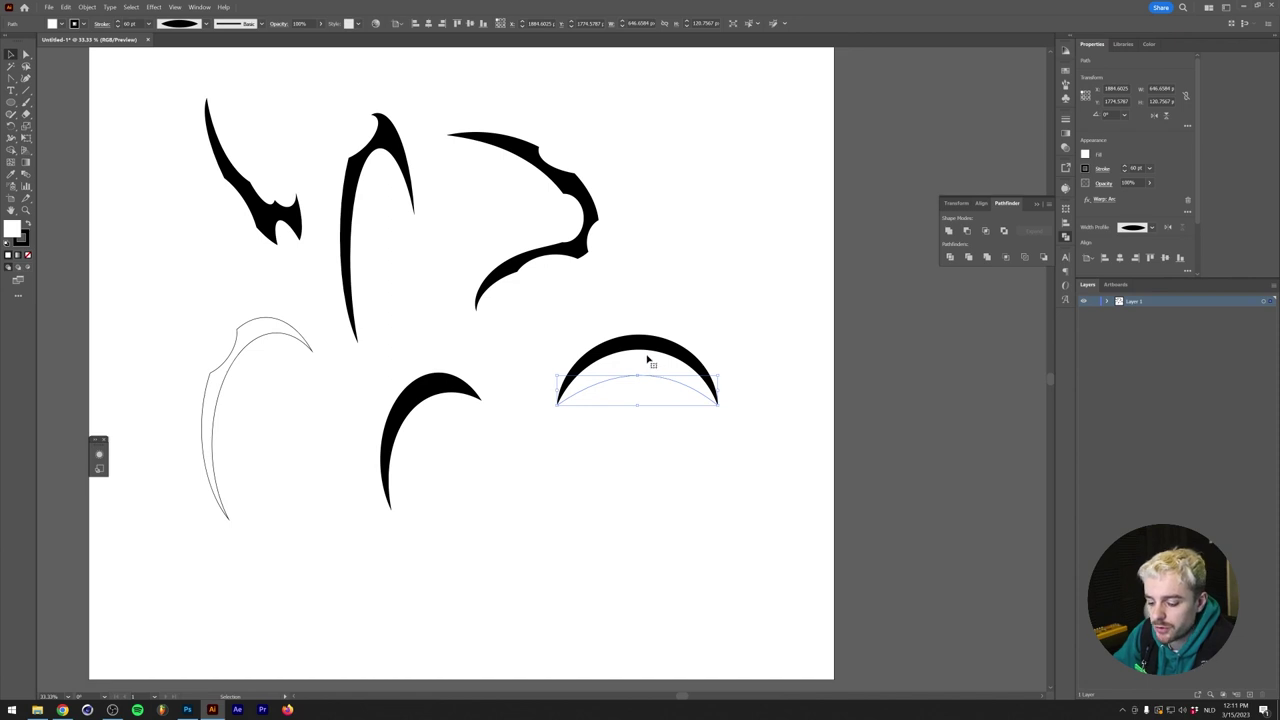
key("r")
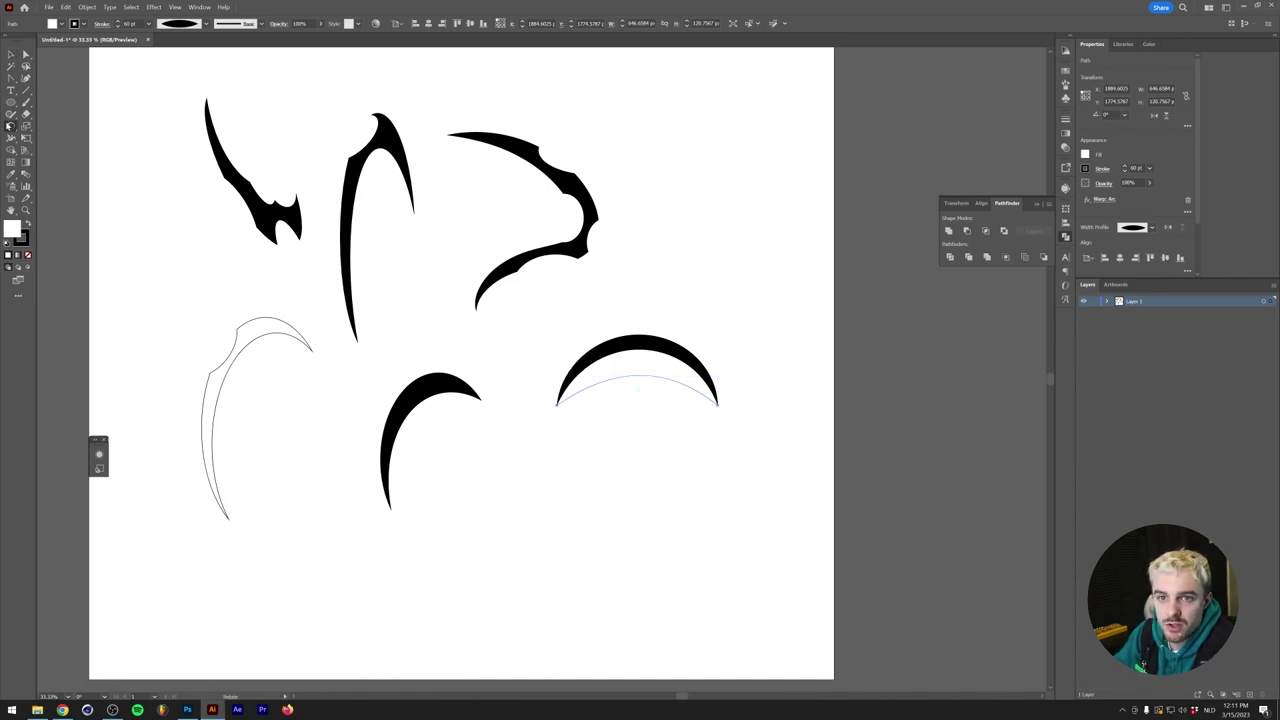
left_click_drag(691, 329, 673, 406)
Step: Expand the arc's appearance and ungroup it into separate paths
left_click(87, 7)
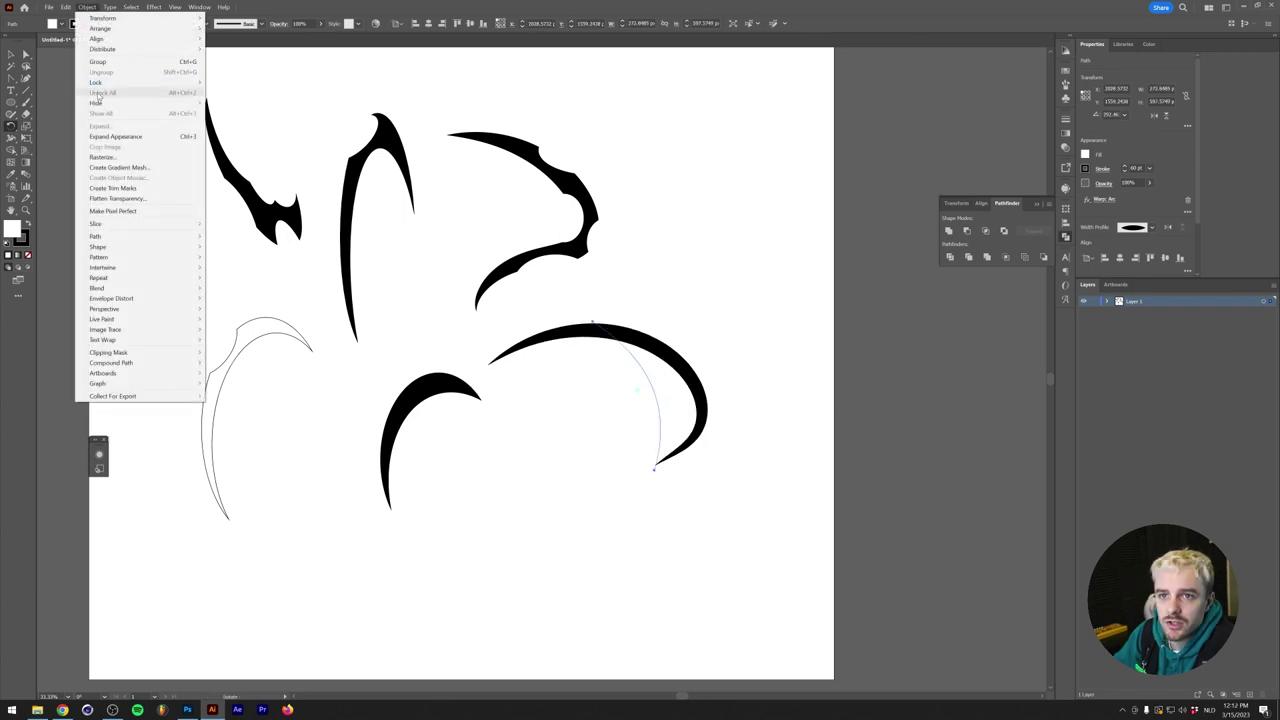
left_click(104, 137)
key("v")
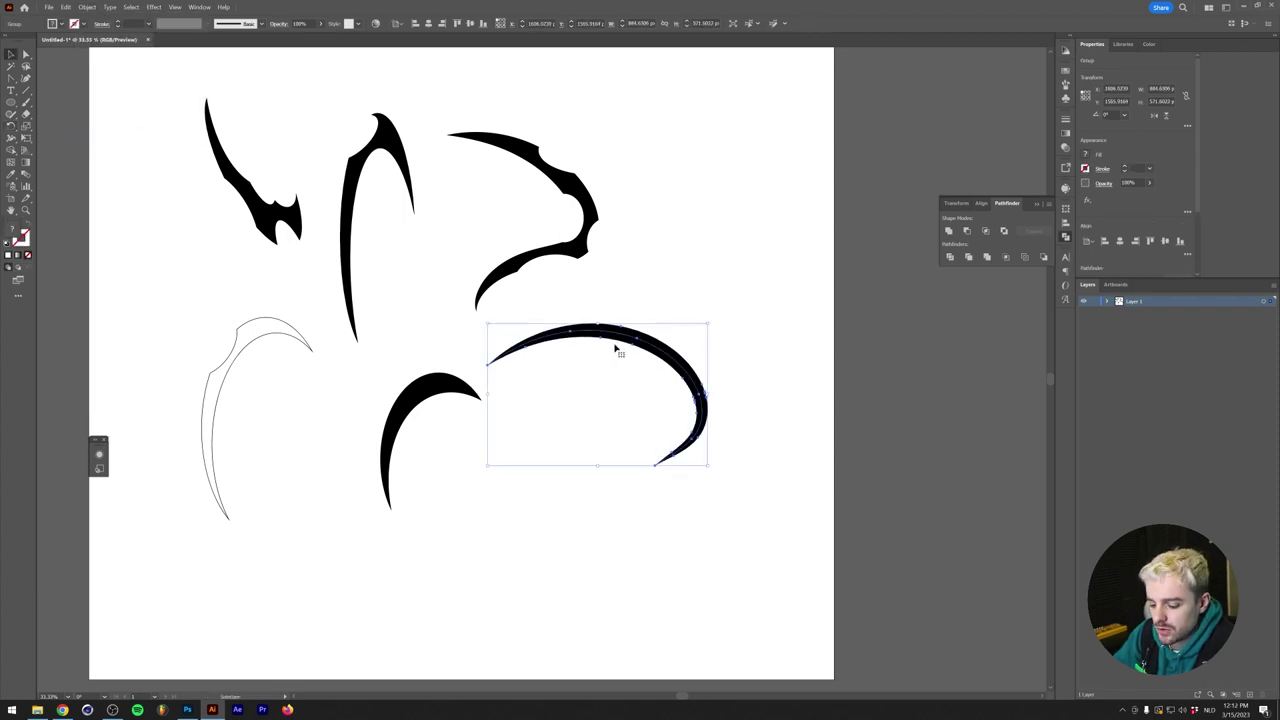
mouse_move(598, 333)
left_mouse_down()
mouse_move(640, 350)
mouse_move(622, 362)
mouse_move(596, 331)
left_mouse_up()
left_click(1107, 301)
key("a")
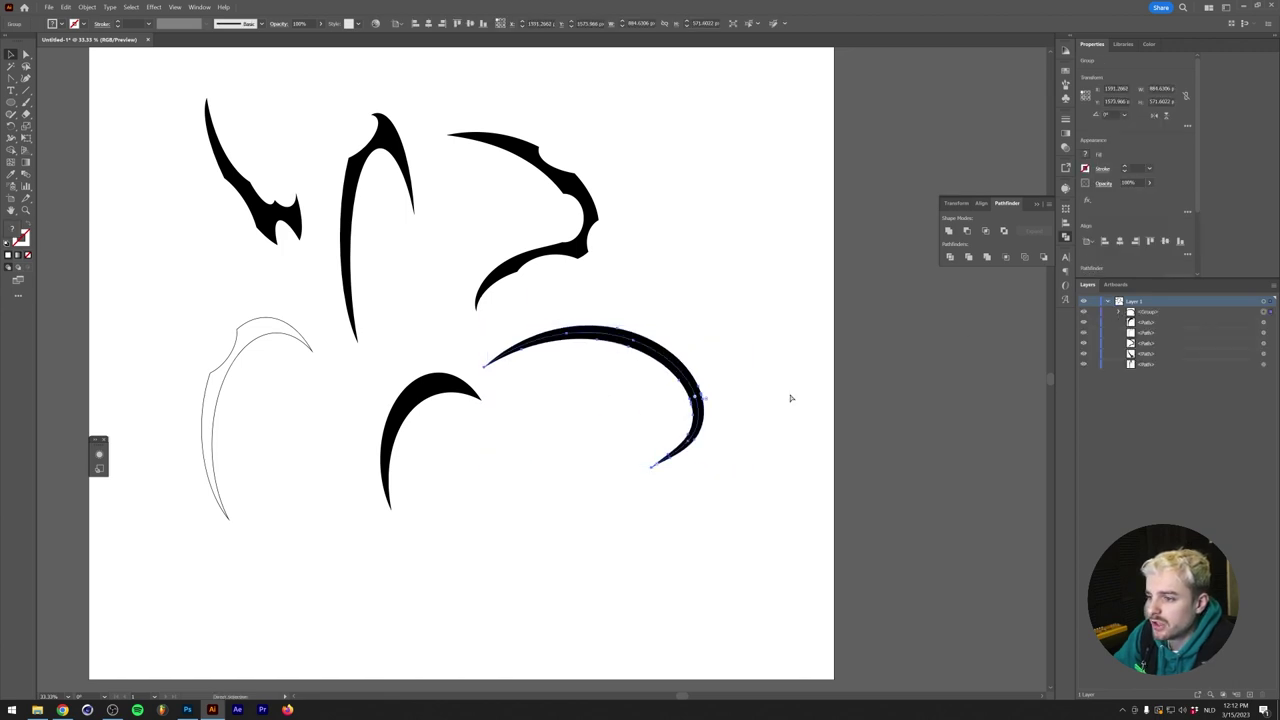
key("ctrl+shift+g")
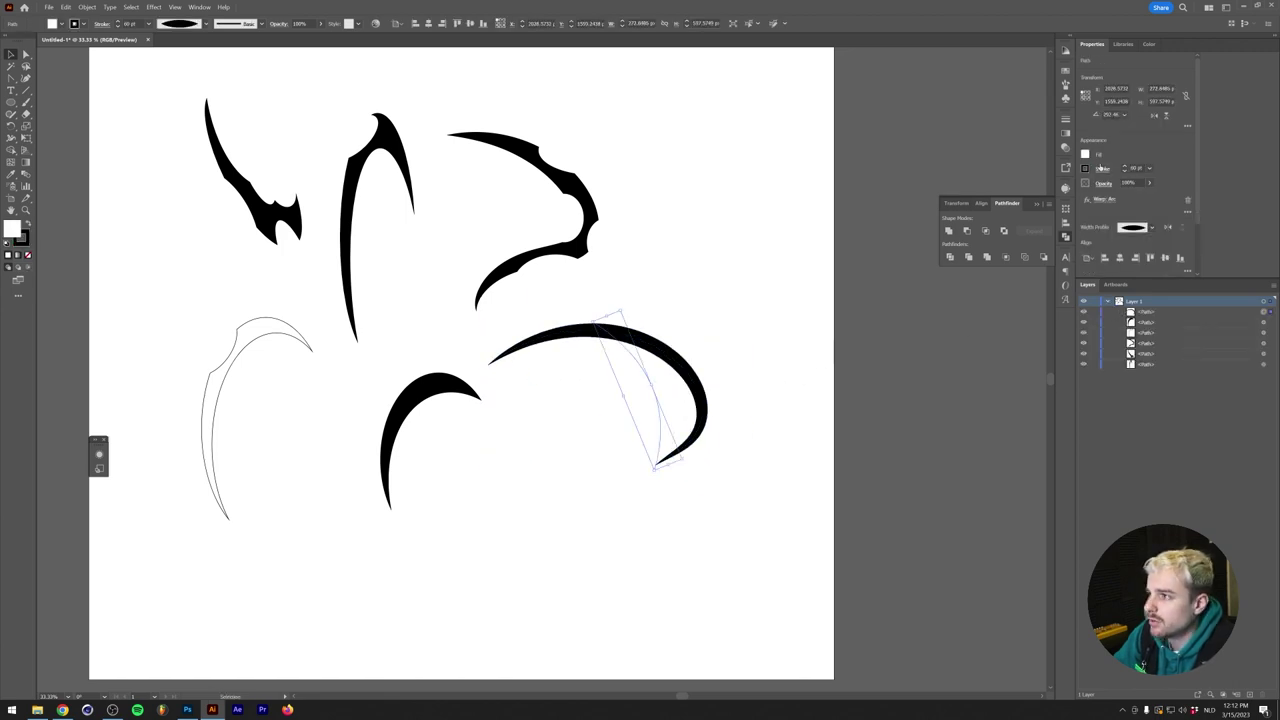
Step: Expand the 130 pt arc into a filled shape, delete the leftover path, and ungroup
scroll(1125, 168, "up", 6)
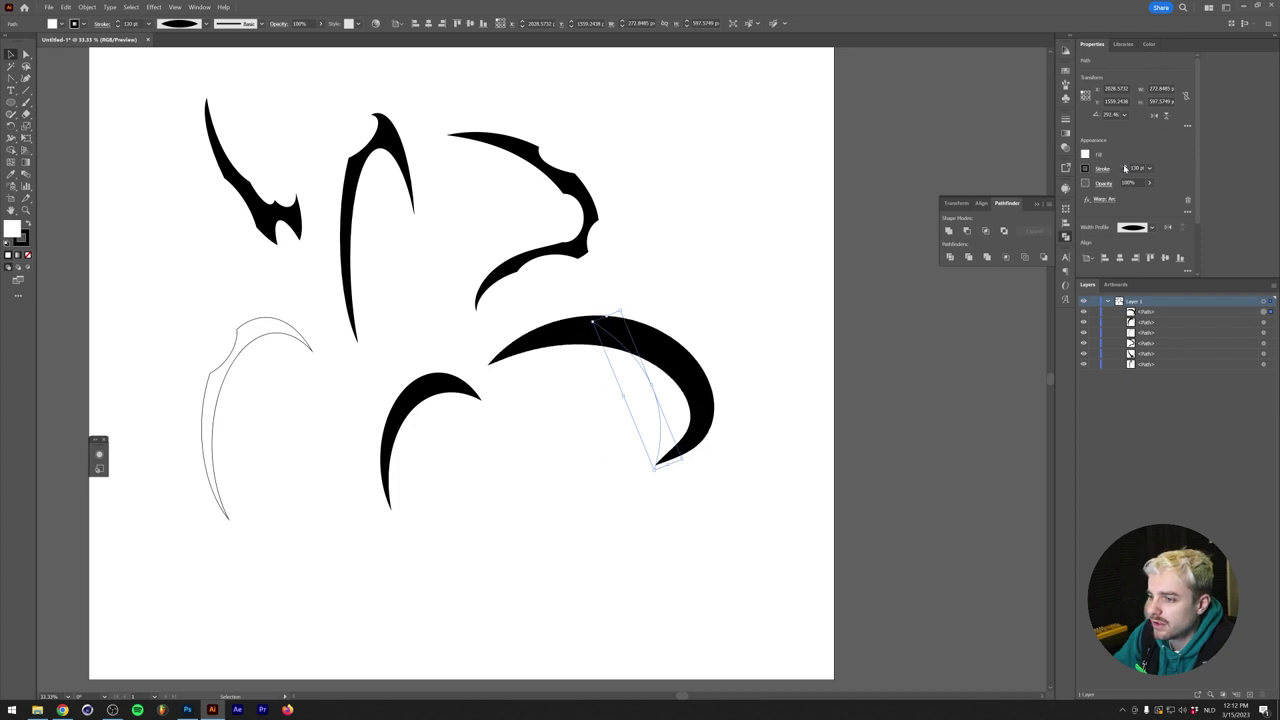
left_click(88, 6)
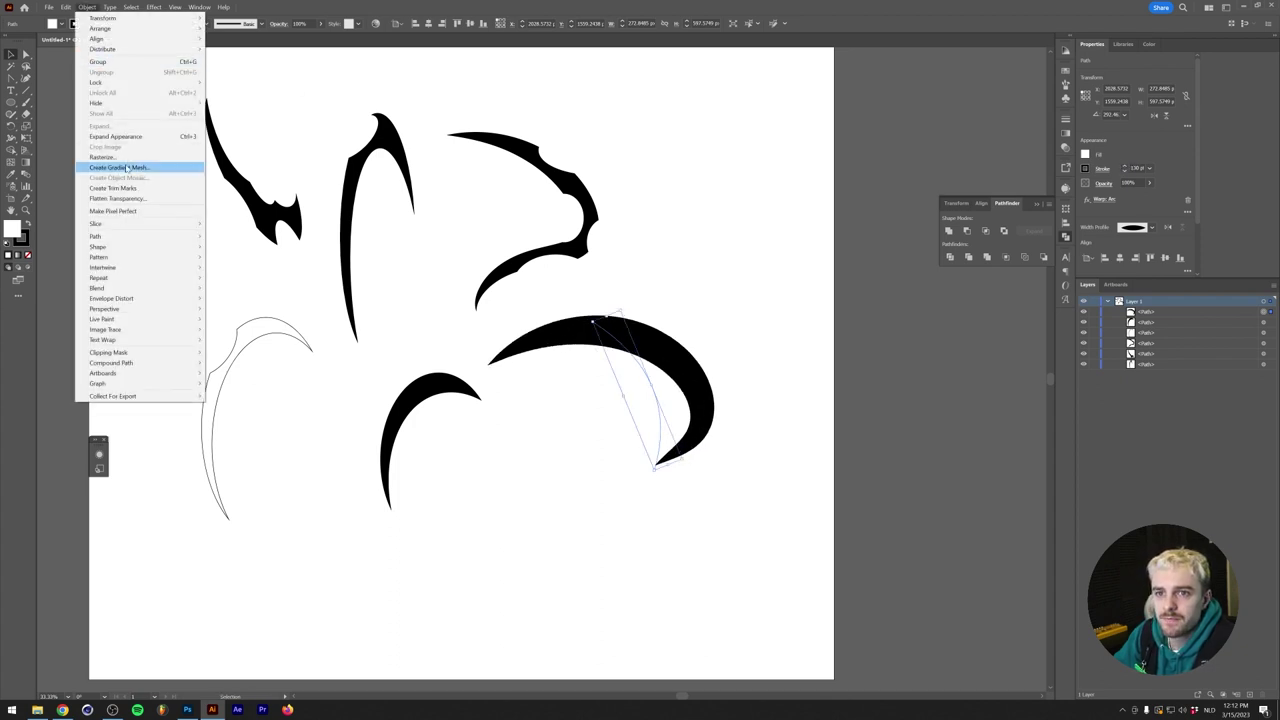
left_click(130, 140)
left_click(1119, 312)
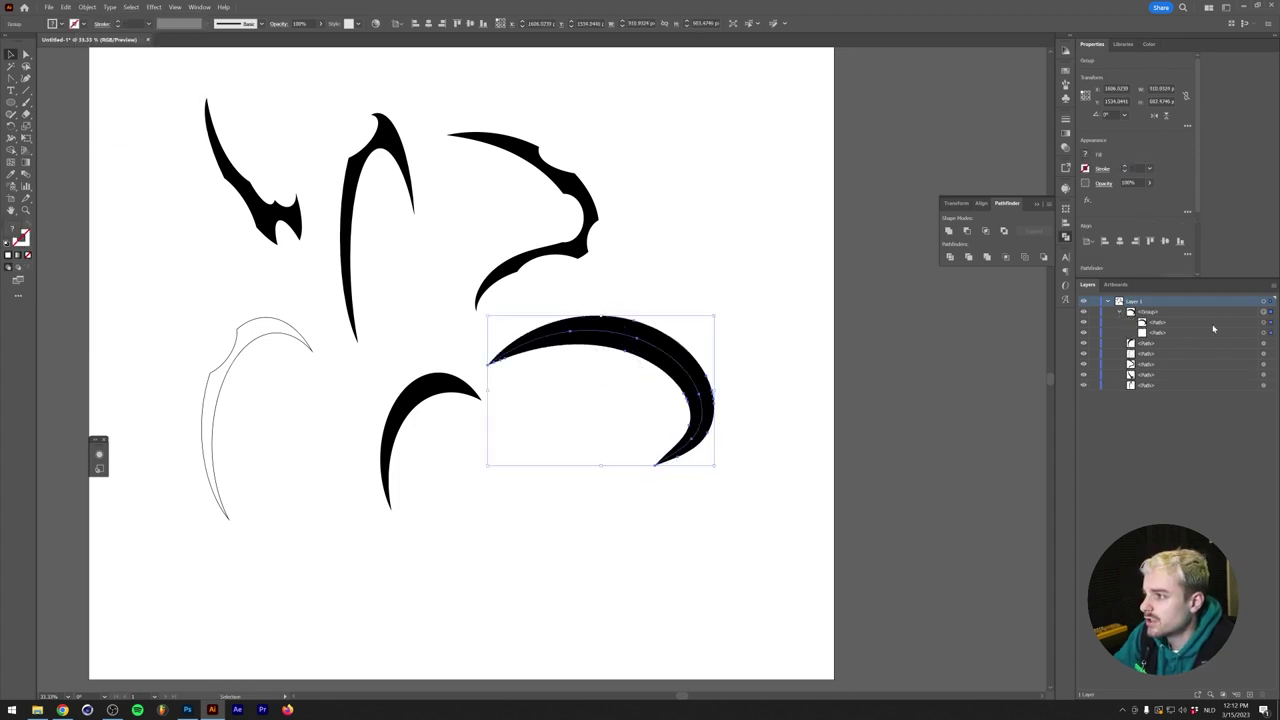
left_click(1265, 334)
key("Delete")
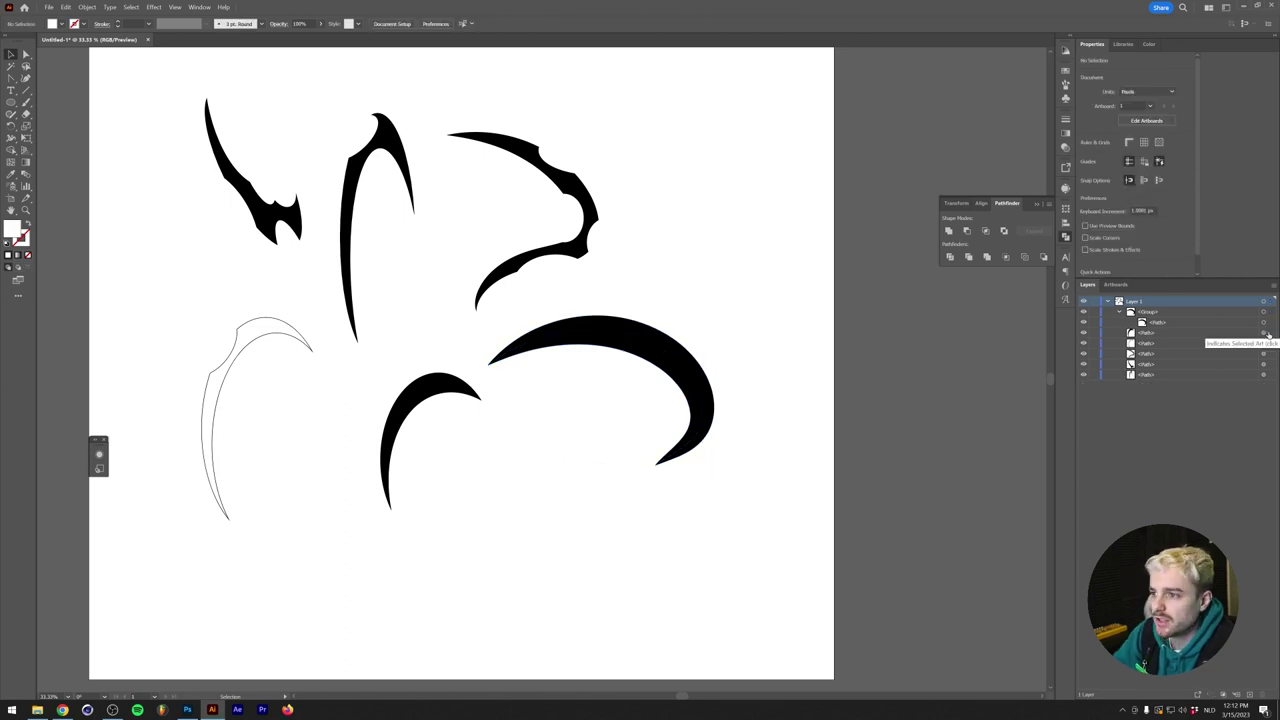
key("l")
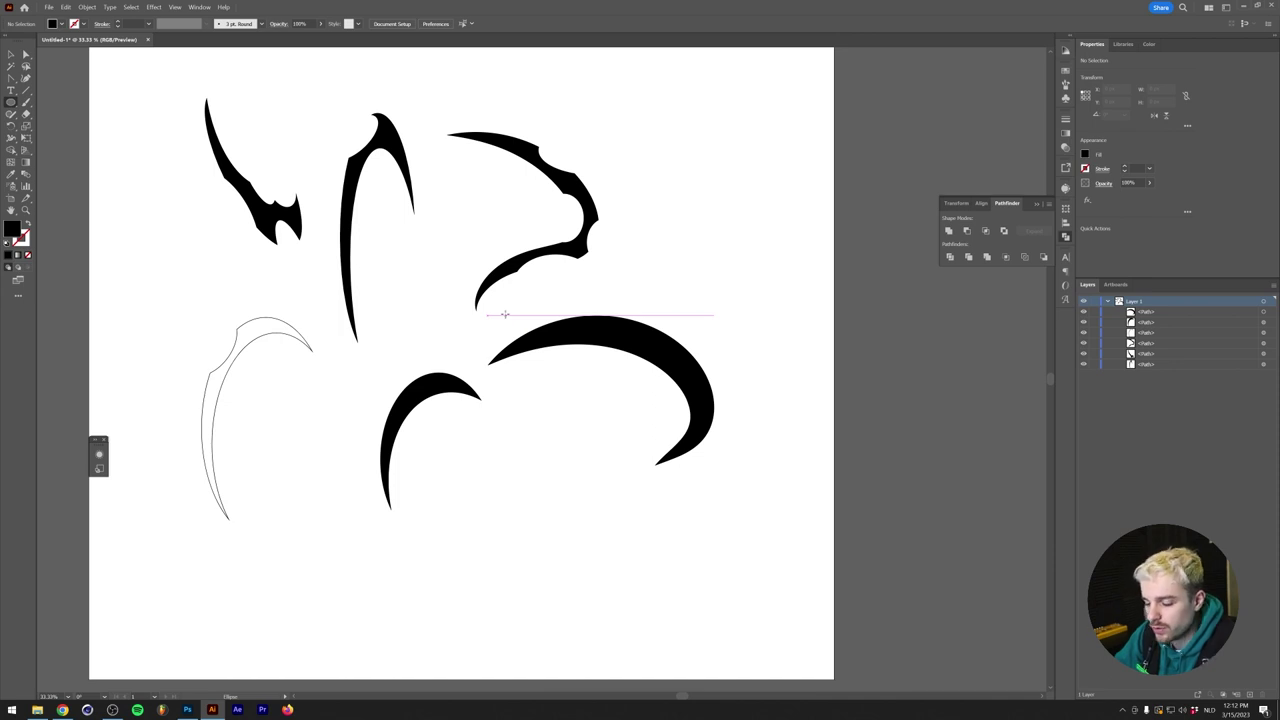
Step: Draw a white-filled ellipse and move it beside the lower-right claw
left_click(1150, 44)
left_click(1094, 112)
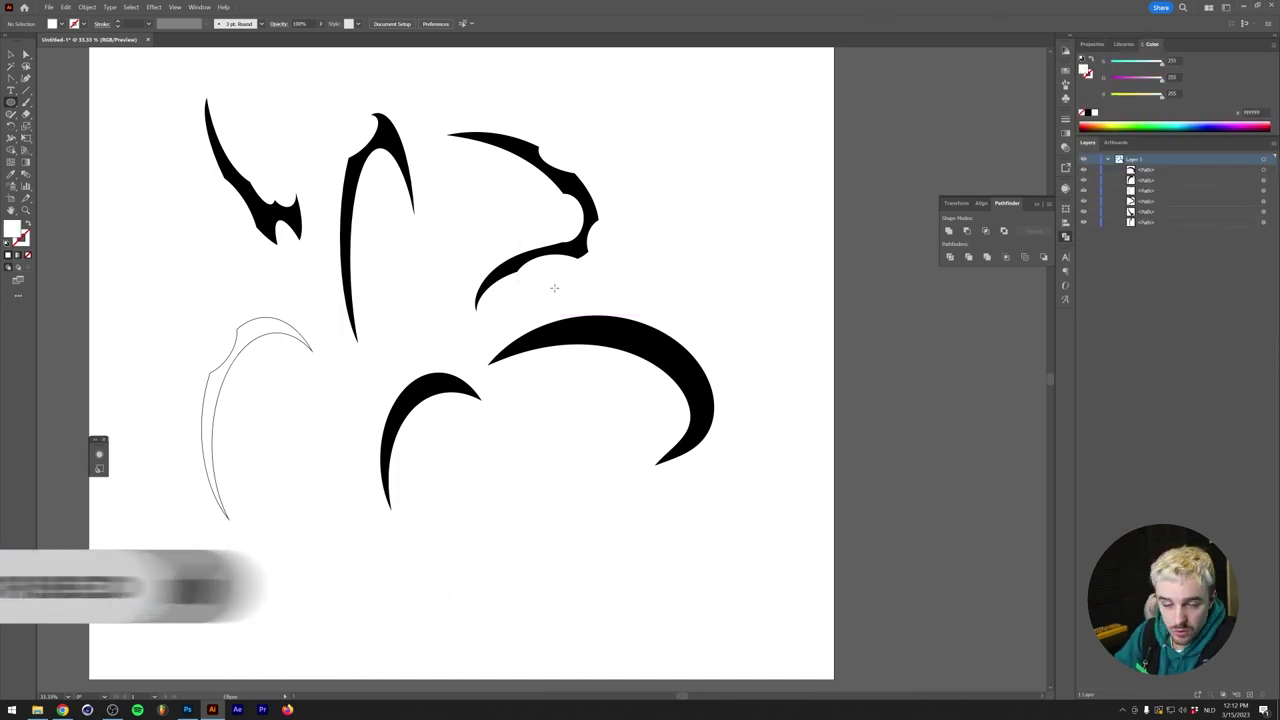
left_click_drag(554, 288, 729, 331)
key("v")
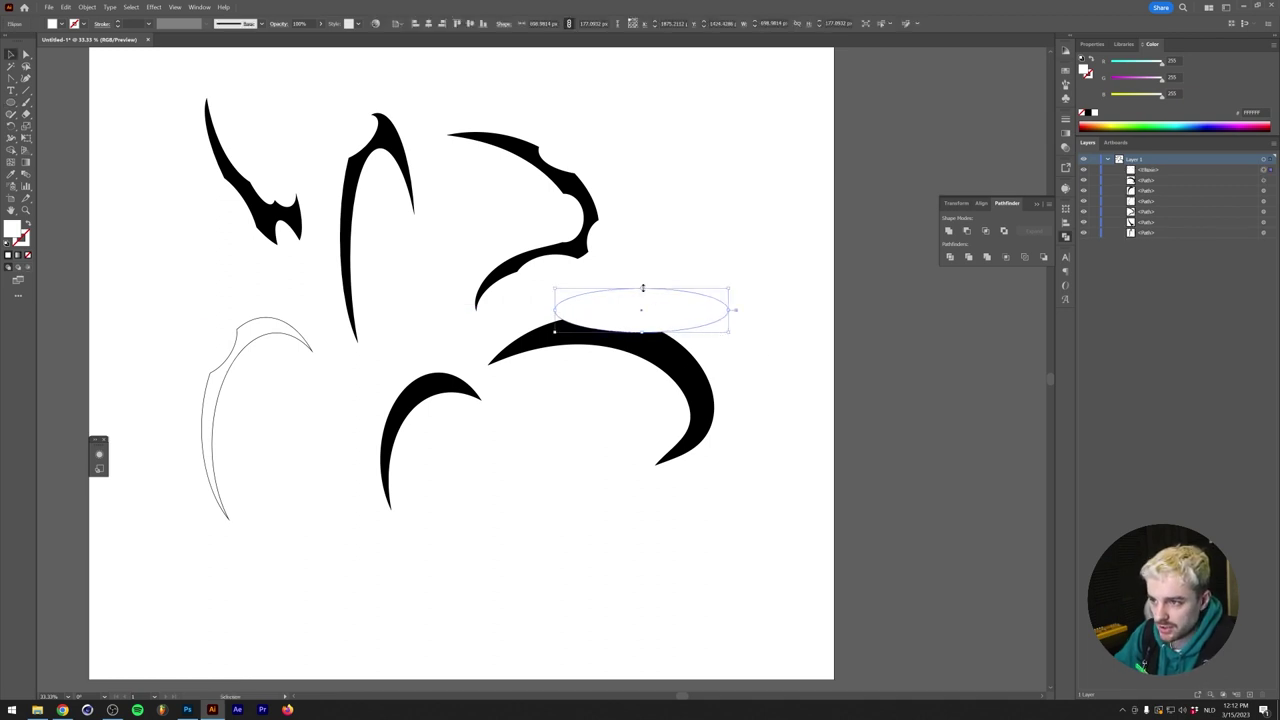
scroll(634, 331, "up", 3)
scroll(634, 331, "down", 3)
key("ctrl+shift+a")
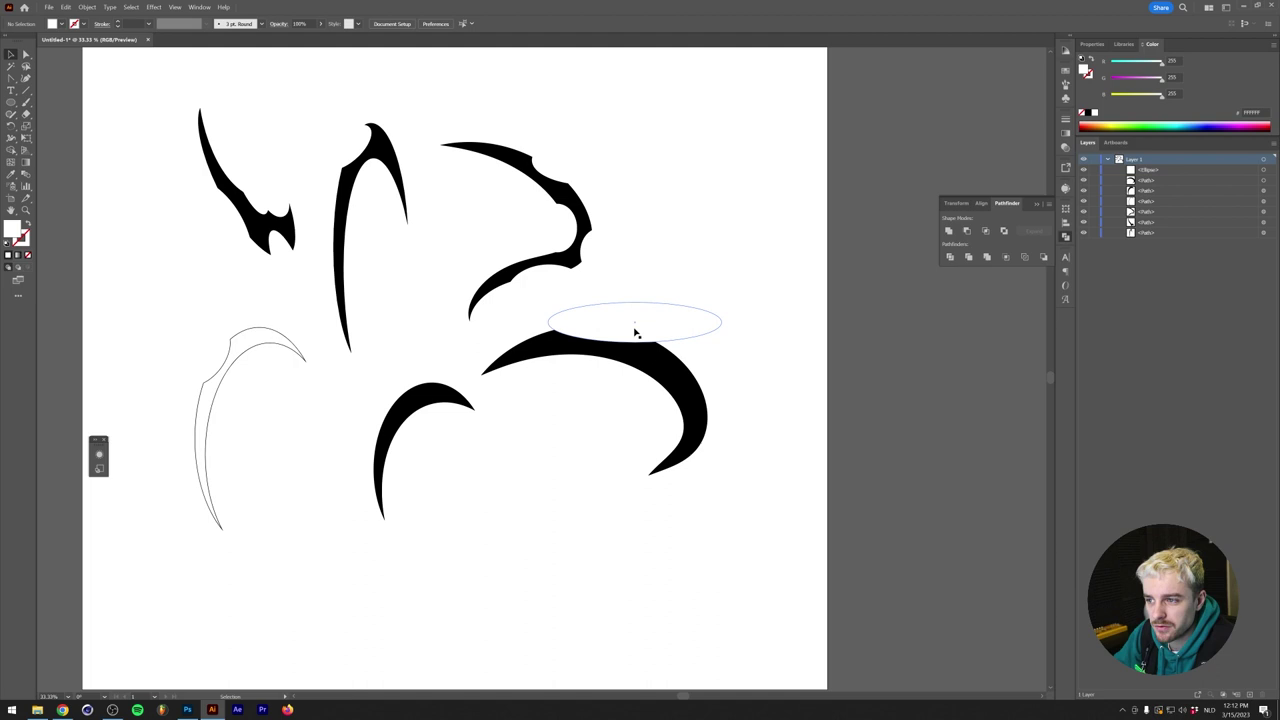
left_click_drag(631, 324, 734, 411)
Step: Try a rotated ellipse on the claw's edge in Outline view, delete it, and place another over the lower tip
key("r")
key("v")
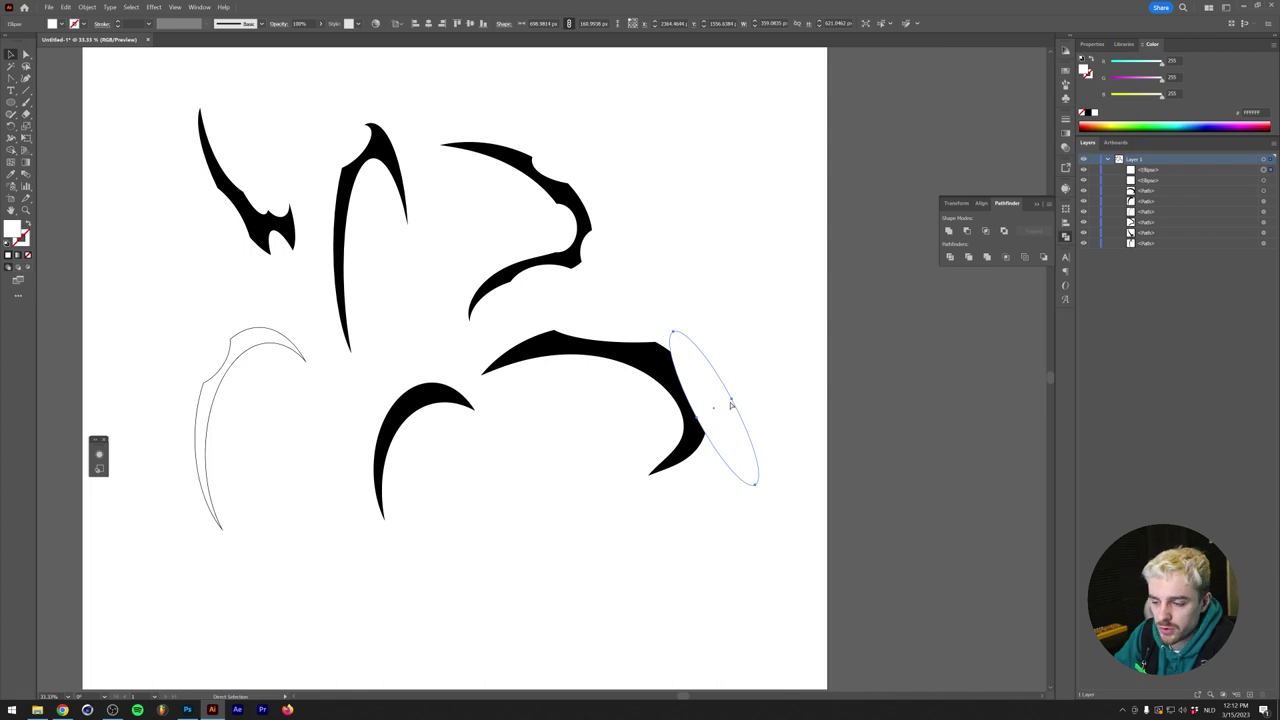
key("ctrl+y")
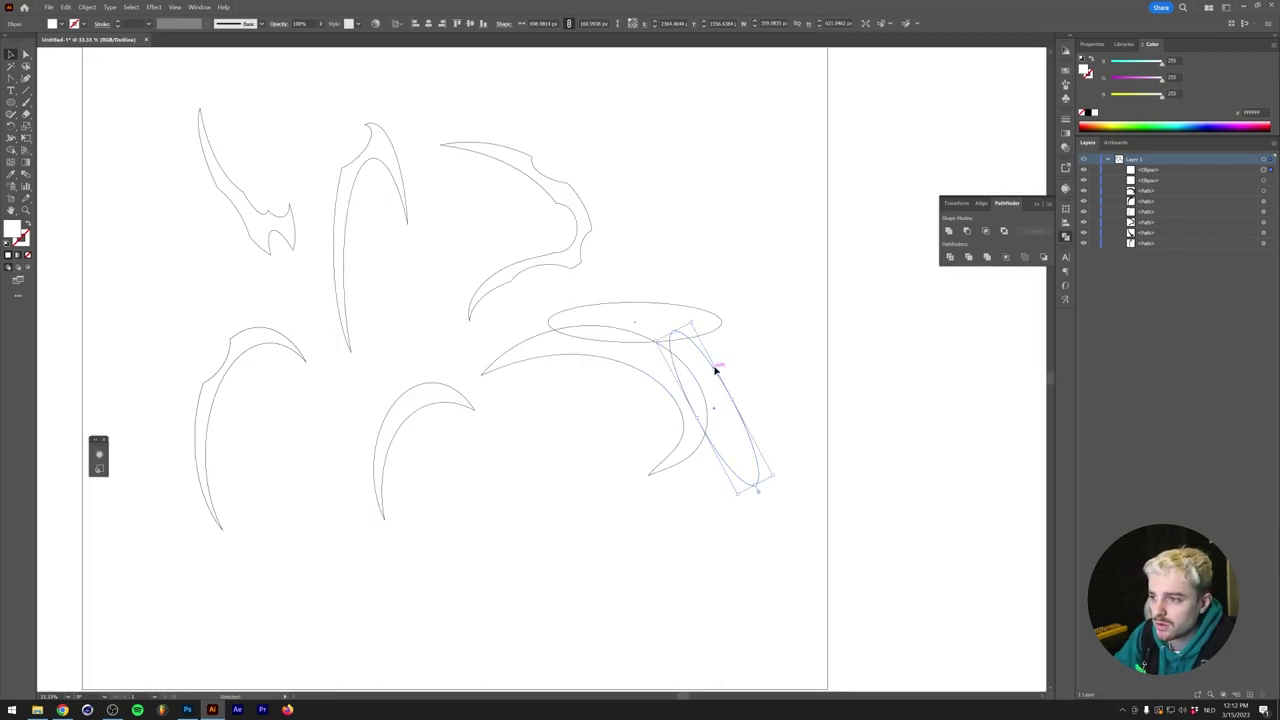
key("ctrl+y")
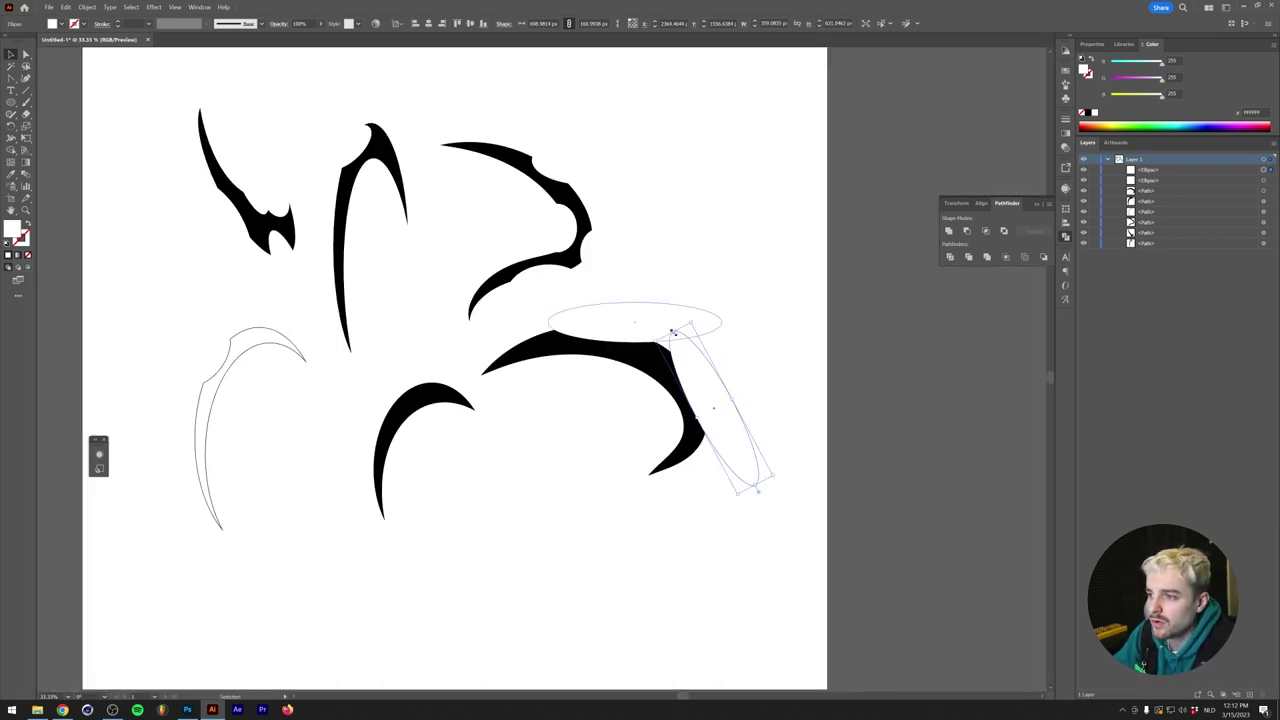
mouse_move(677, 337)
left_mouse_down()
mouse_move(709, 371)
mouse_move(703, 390)
mouse_move(697, 349)
left_mouse_up()
key("Delete")
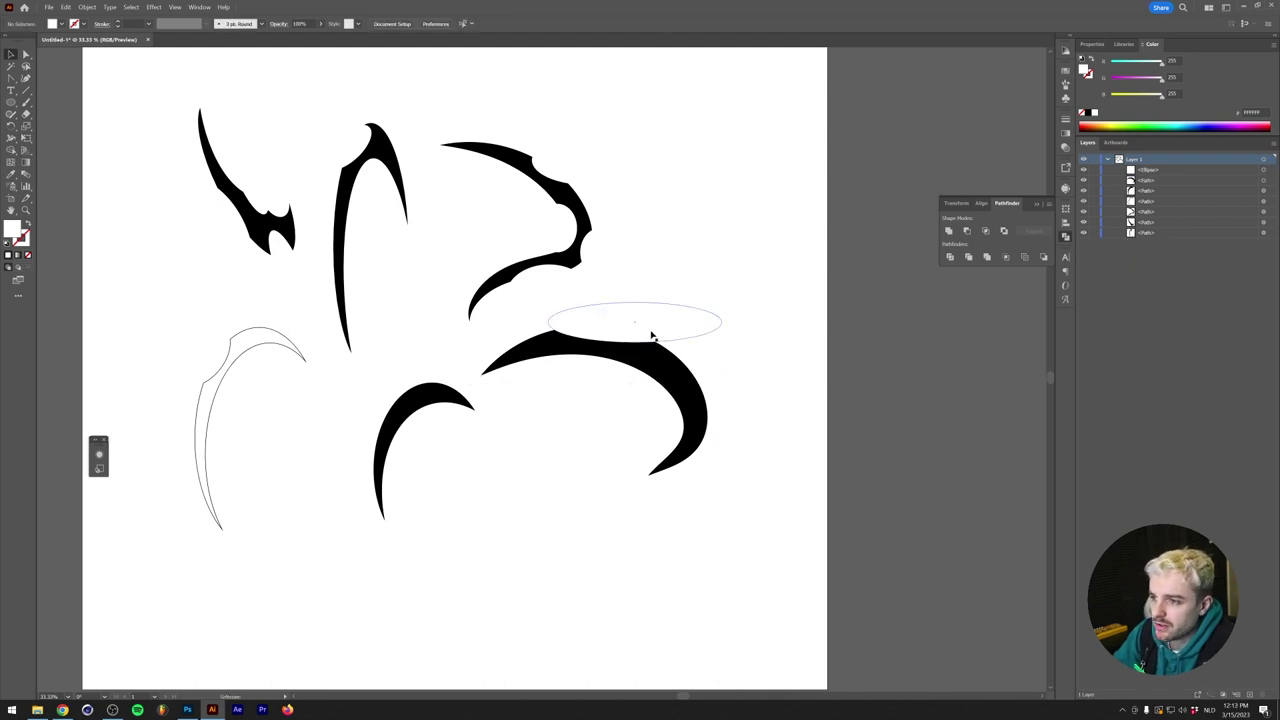
left_click_drag(622, 326, 752, 438)
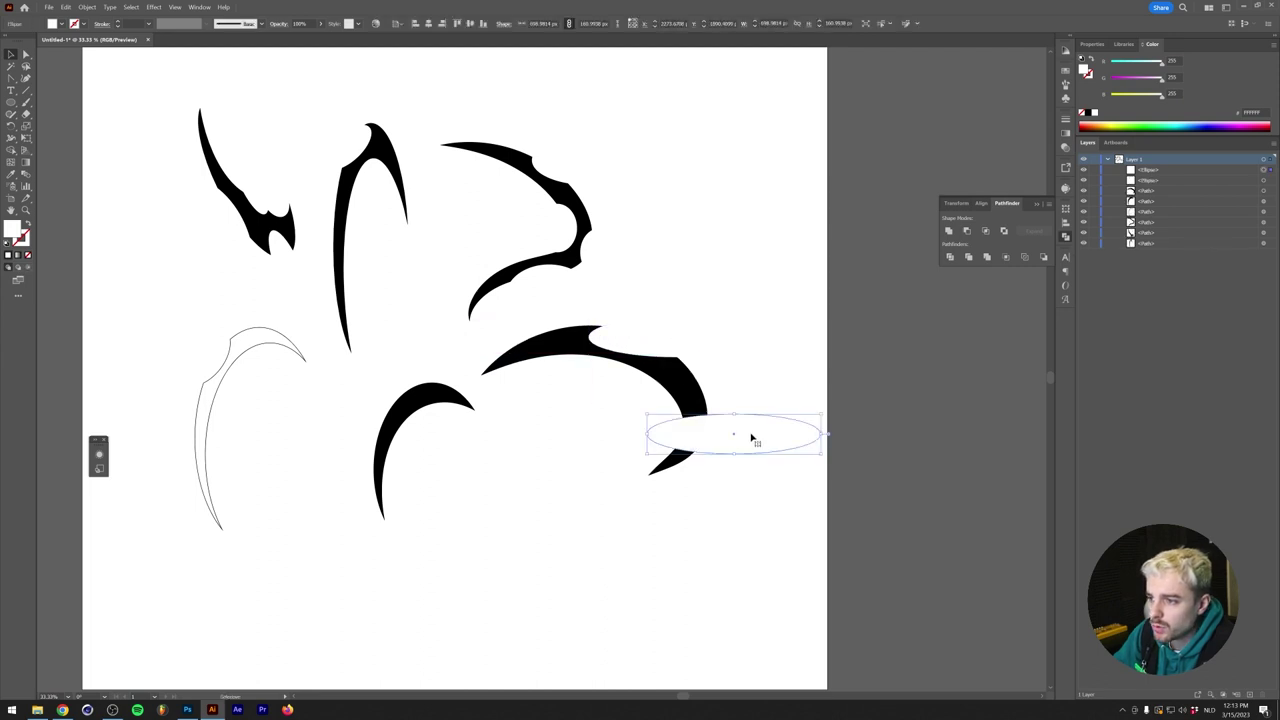
Step: Rotate the ellipse 90° upright and move it off to the right of the artboard
key("r")
left_click_drag(743, 389, 674, 428)
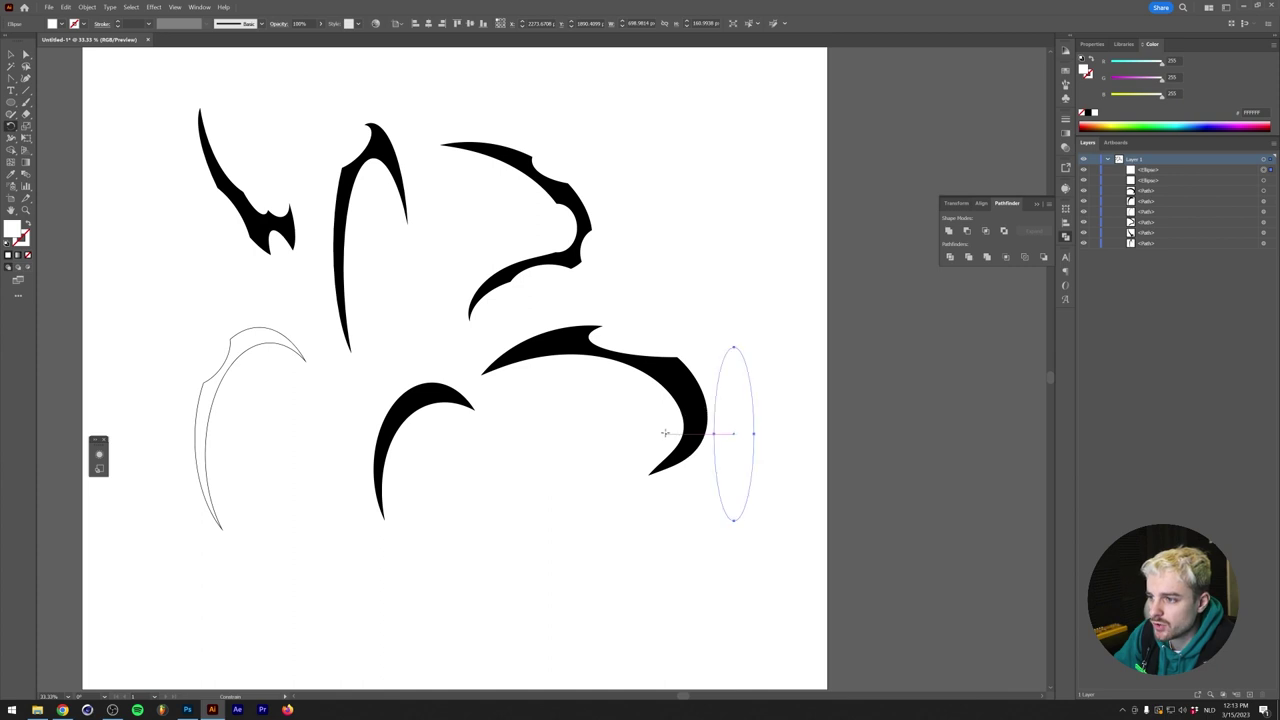
key("v")
left_click(153, 7)
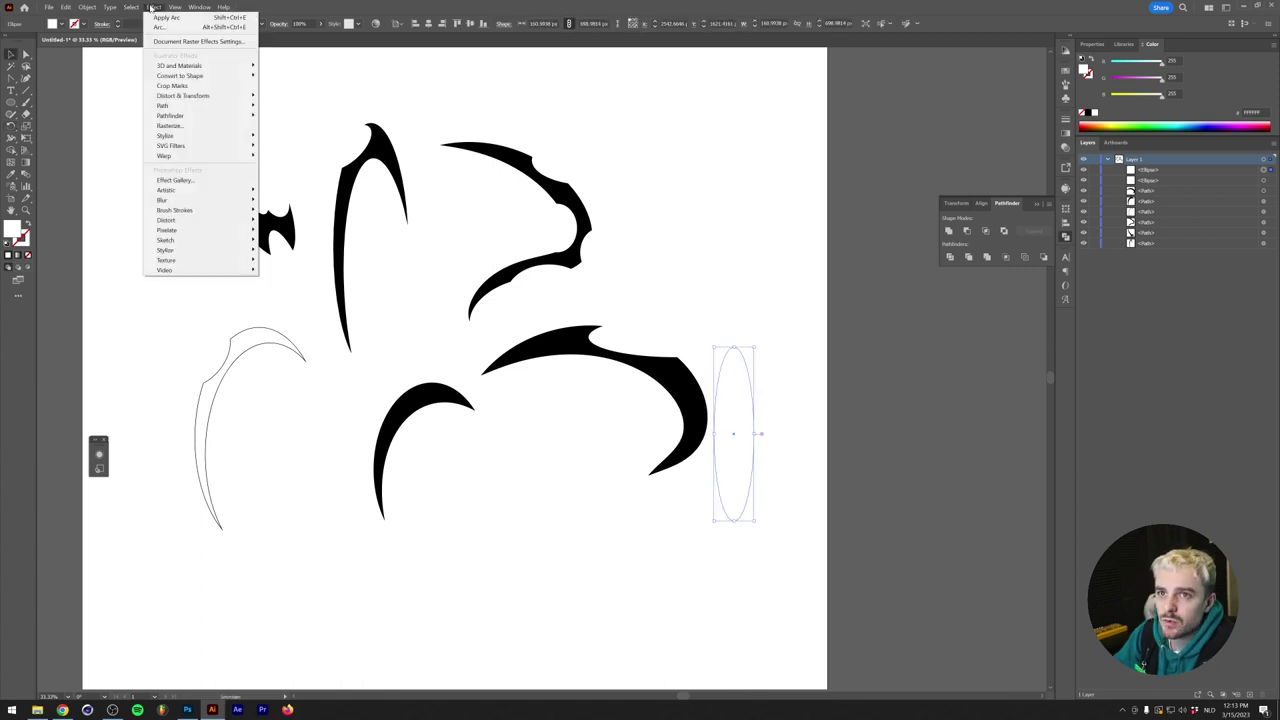
left_click(185, 31)
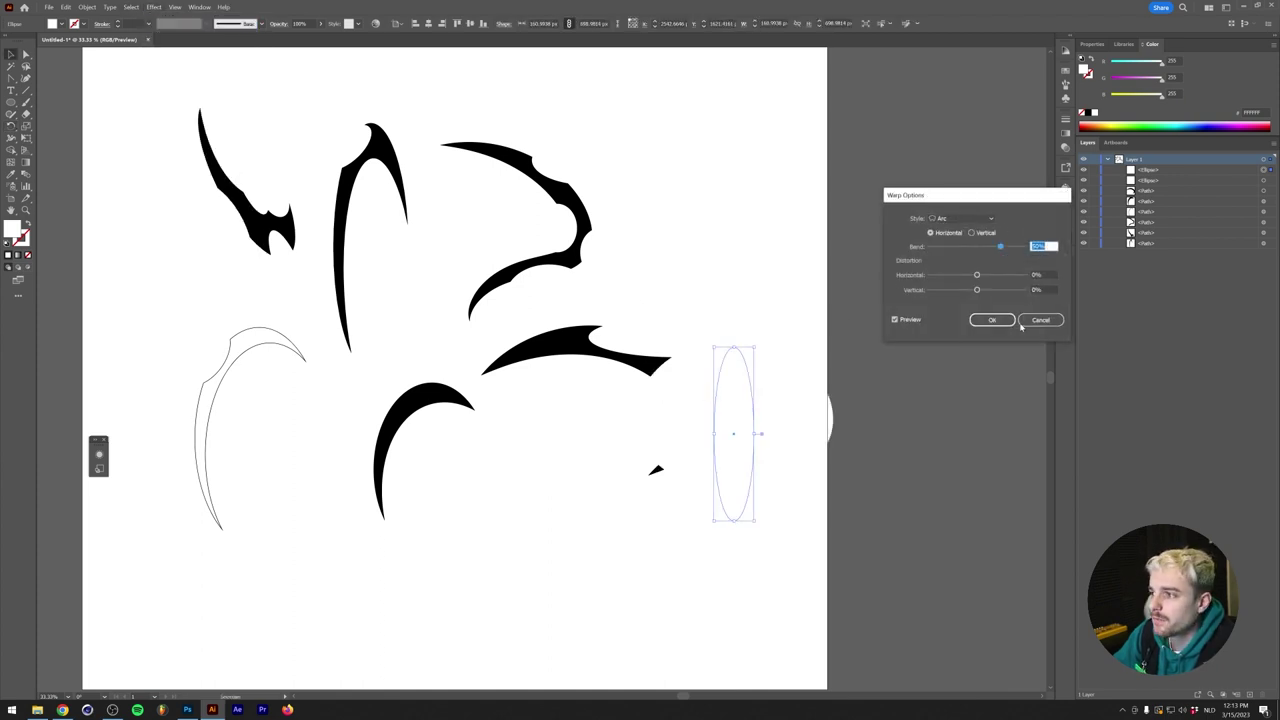
left_click(1036, 320)
left_click_drag(737, 400, 911, 363)
Step: Warp the ellipse with a vertical Arc bend of -75% and expand its appearance
left_click(153, 7)
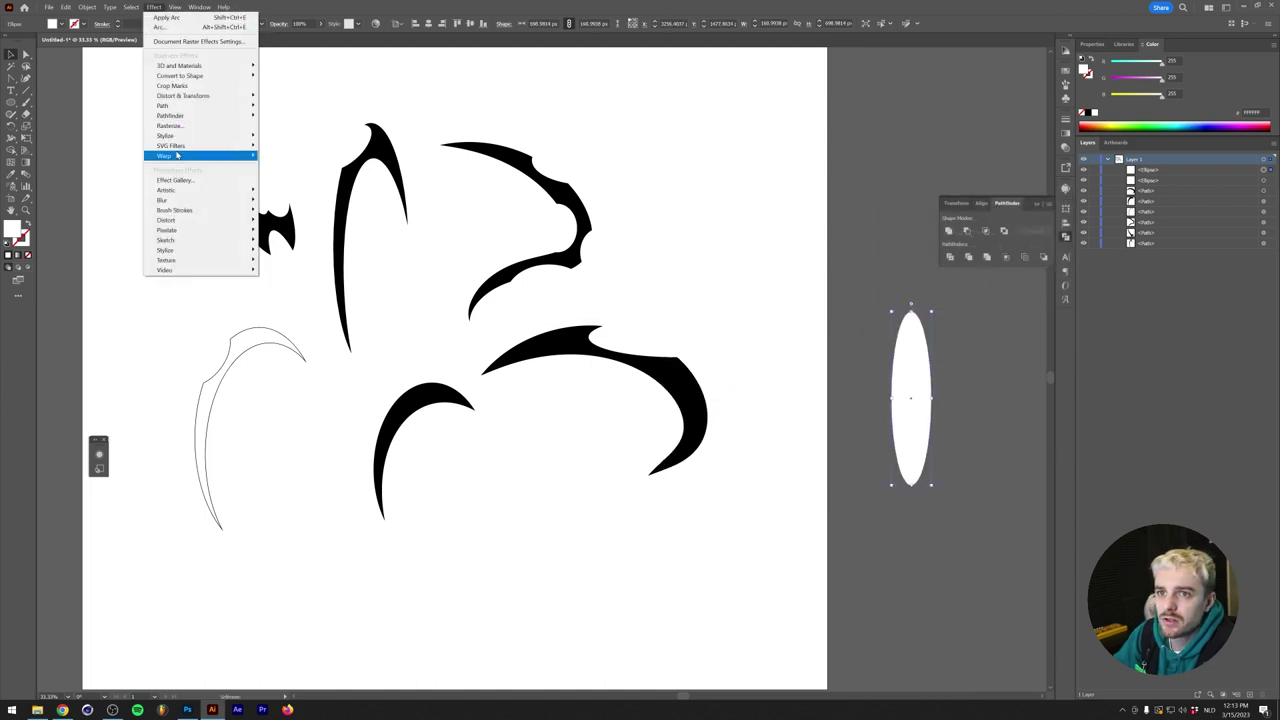
mouse_move(230, 156)
left_click(298, 158)
left_click_drag(946, 192, 578, 274)
left_click(607, 312)
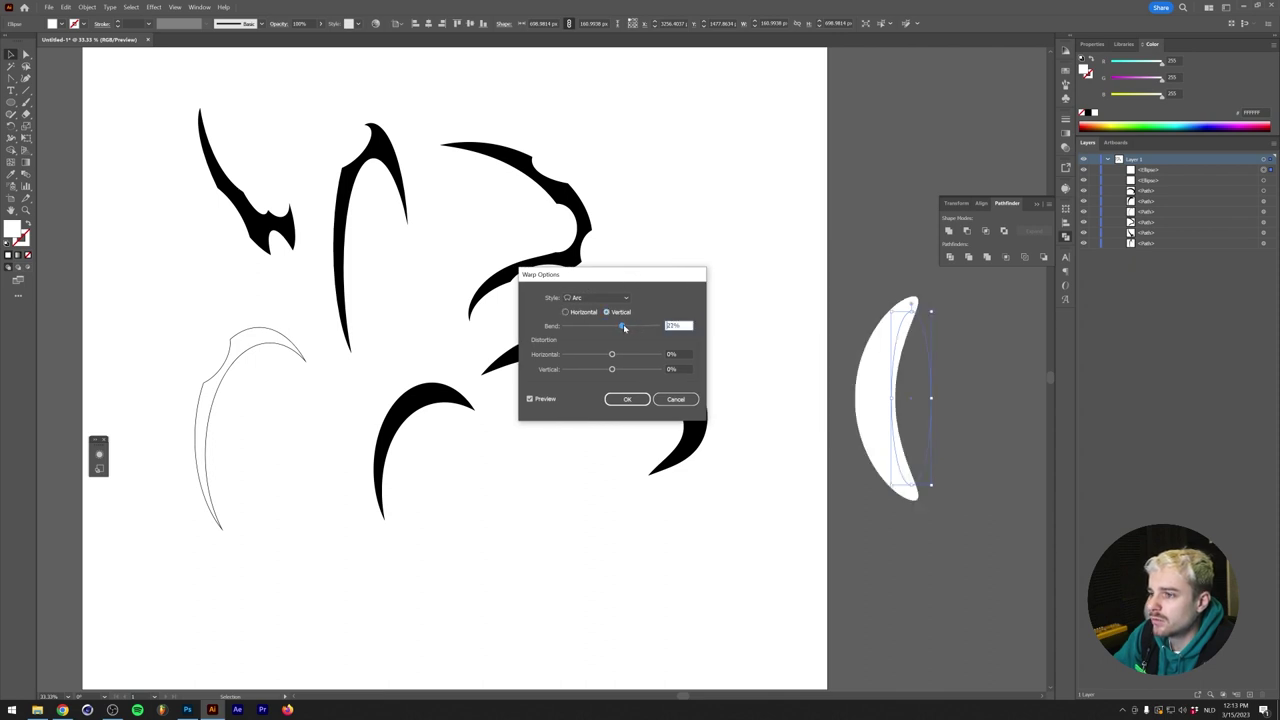
left_click_drag(624, 328, 579, 328)
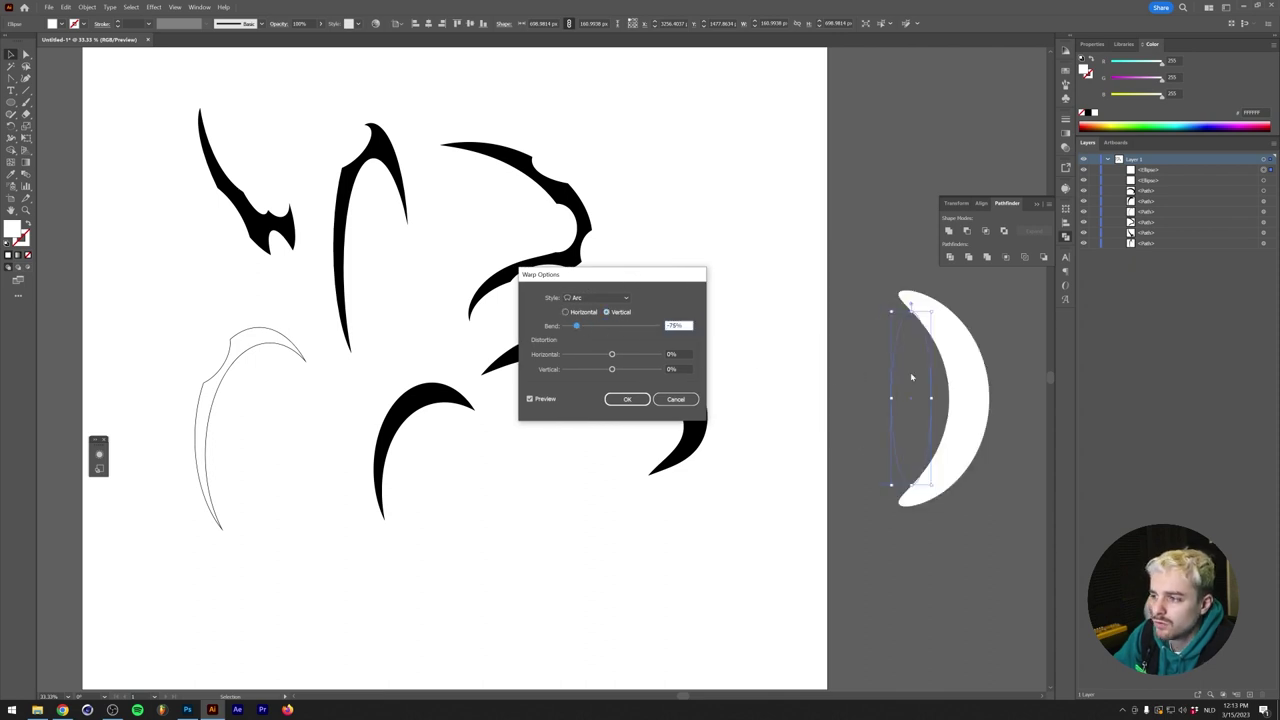
key("Return")
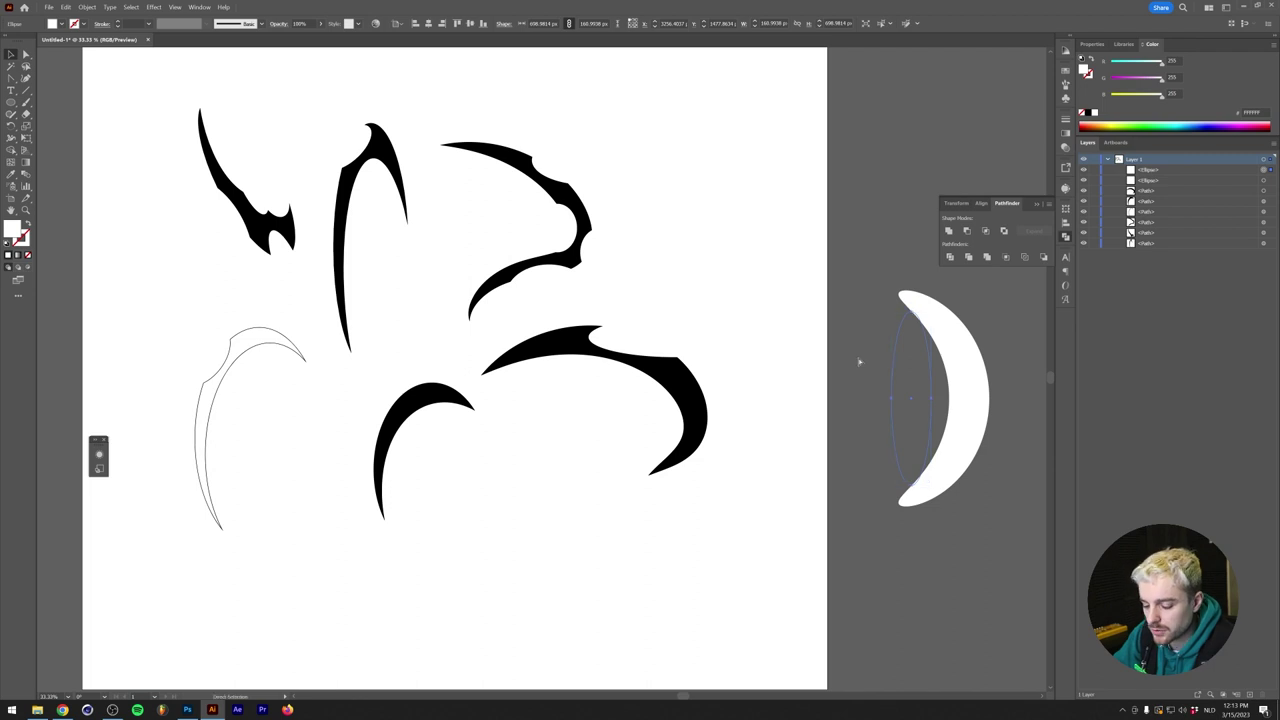
key("ctrl+shift+e")
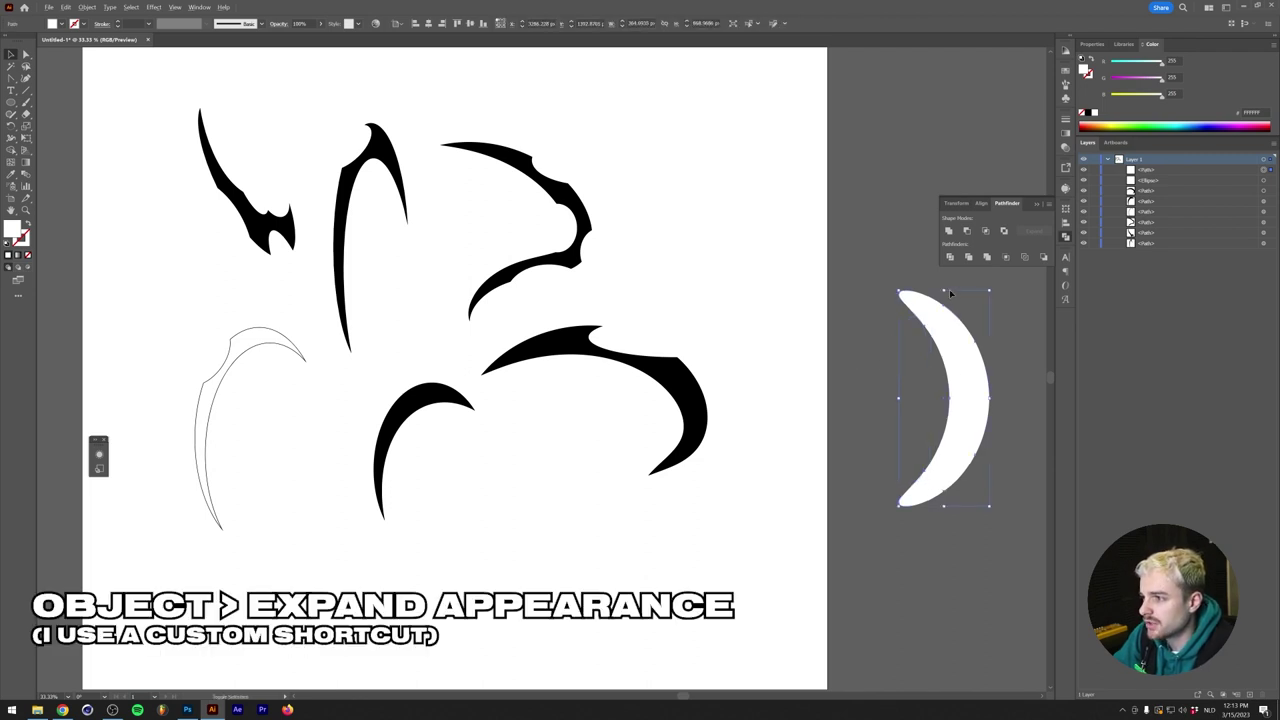
Step: Shrink the crescent, move it onto the claw's right side, and tilt it along the curve
mouse_move(950, 293)
left_mouse_down()
mouse_move(946, 356)
mouse_move(915, 387)
mouse_move(706, 409)
left_mouse_up()
scroll(711, 435, "up", 2)
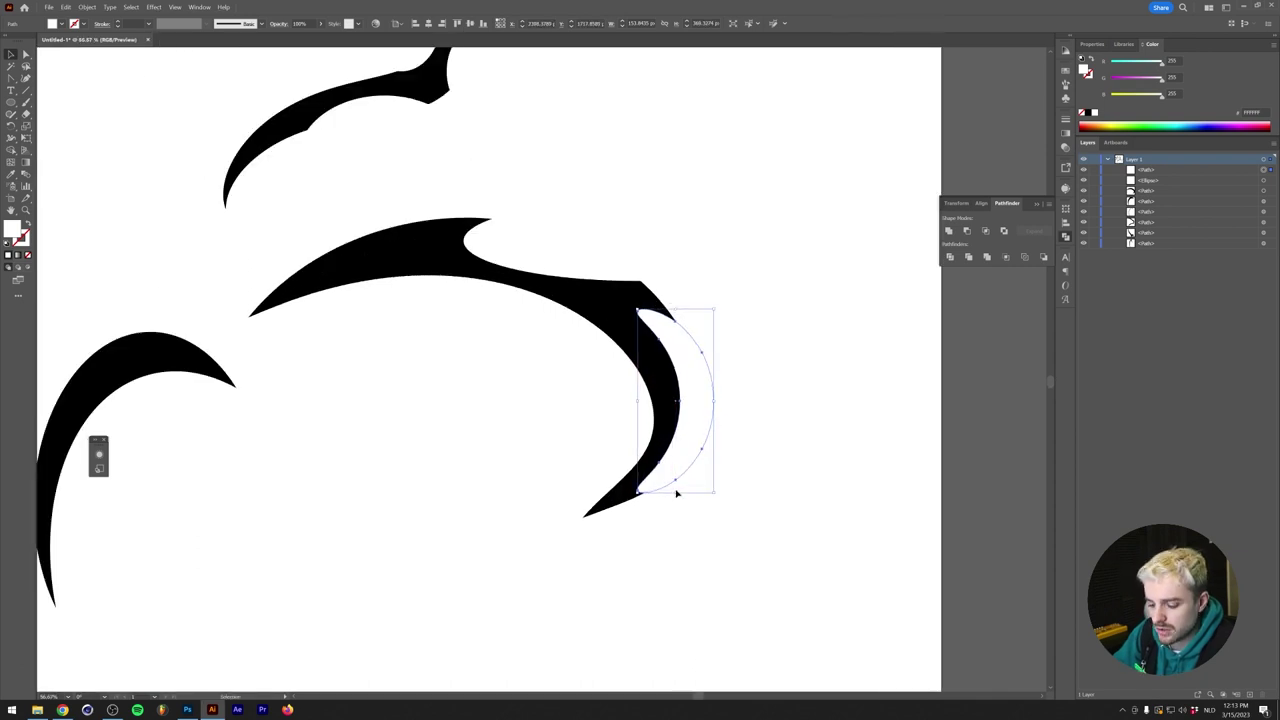
key("r")
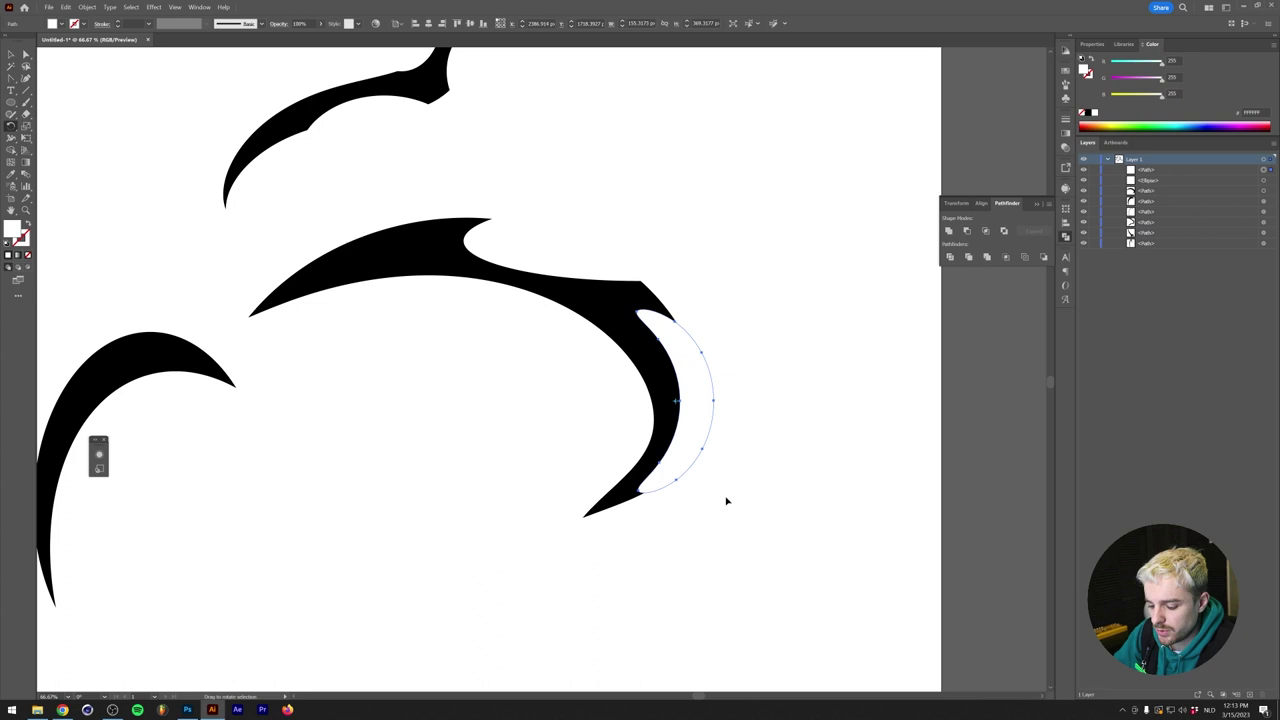
left_click_drag(727, 501, 691, 432)
key("v")
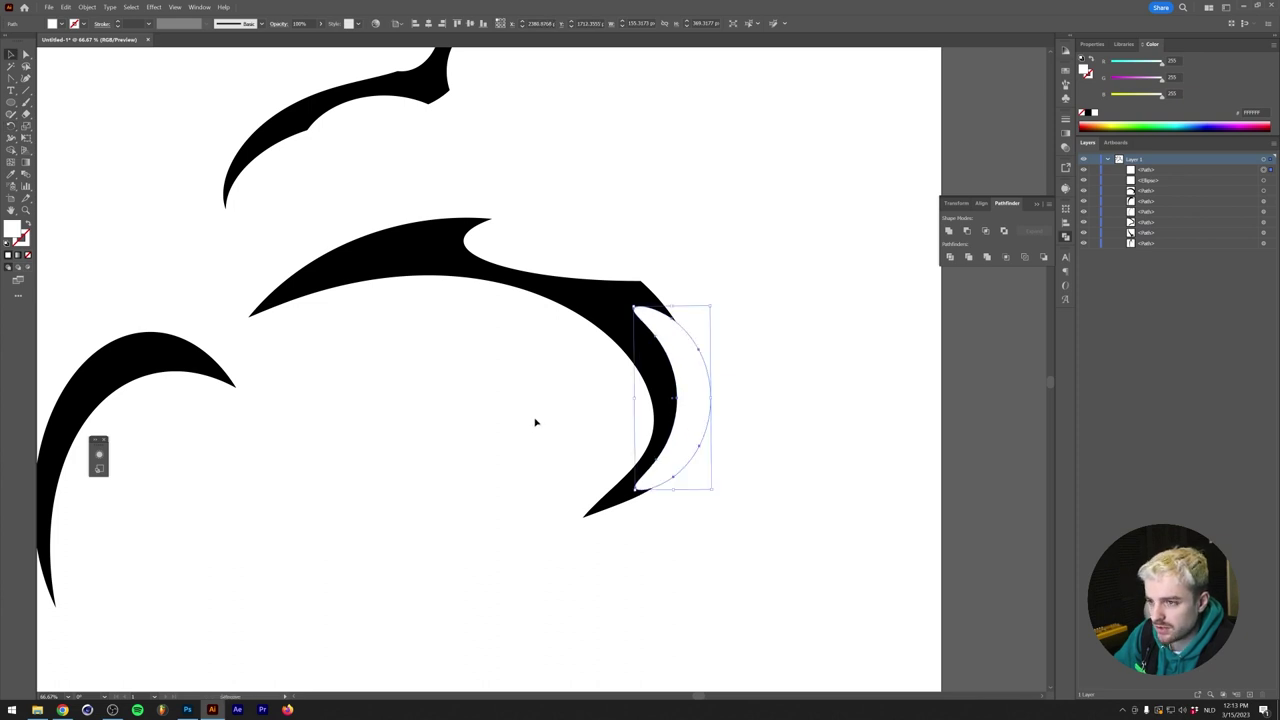
left_click(535, 422)
scroll(533, 421, "down", 1)
Step: Select claw, ellipse and crescent, and Alt-click both overlaps away with the Shape Builder tool
left_click_drag(513, 370, 490, 405)
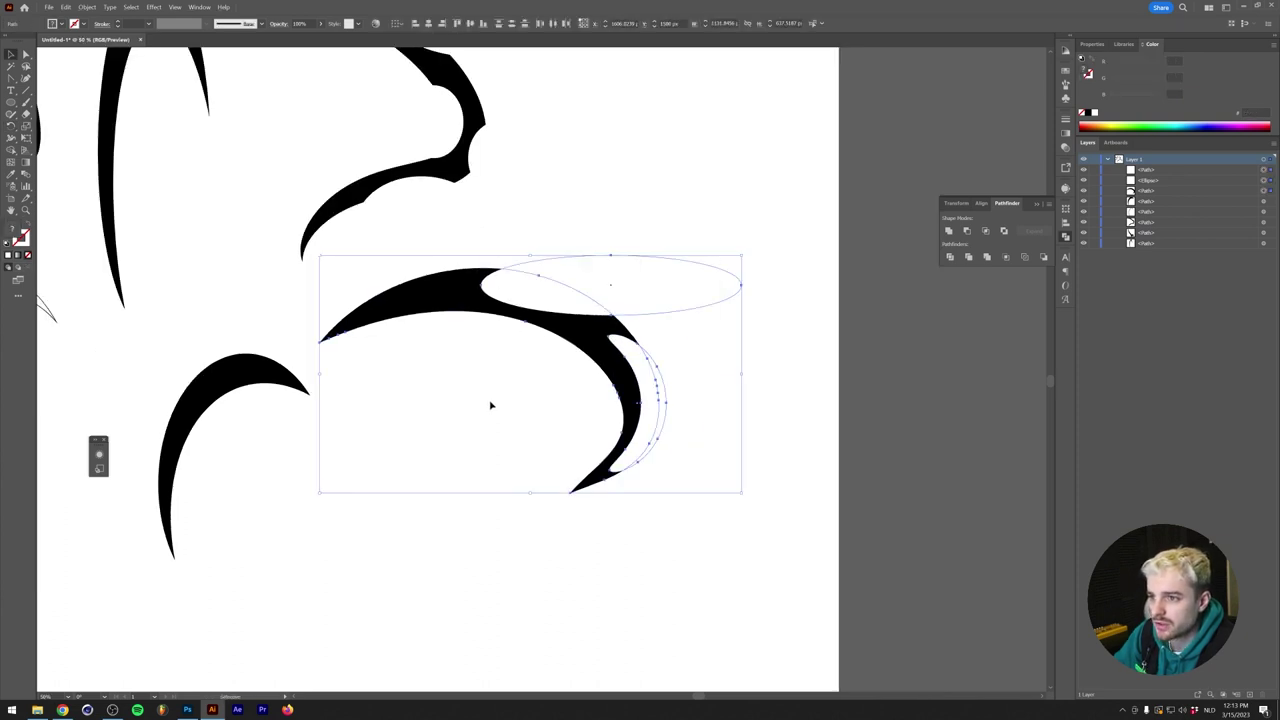
left_click(11, 149)
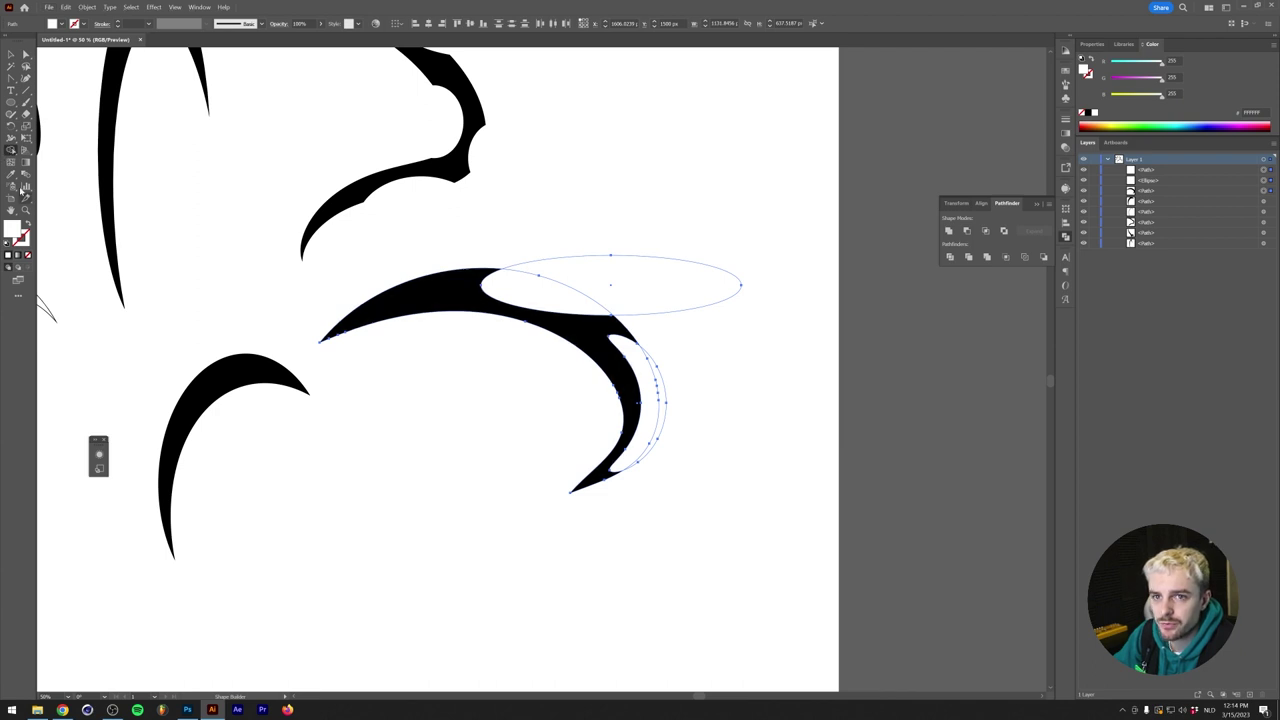
left_click(530, 296, "alt")
left_click(646, 380, "alt")
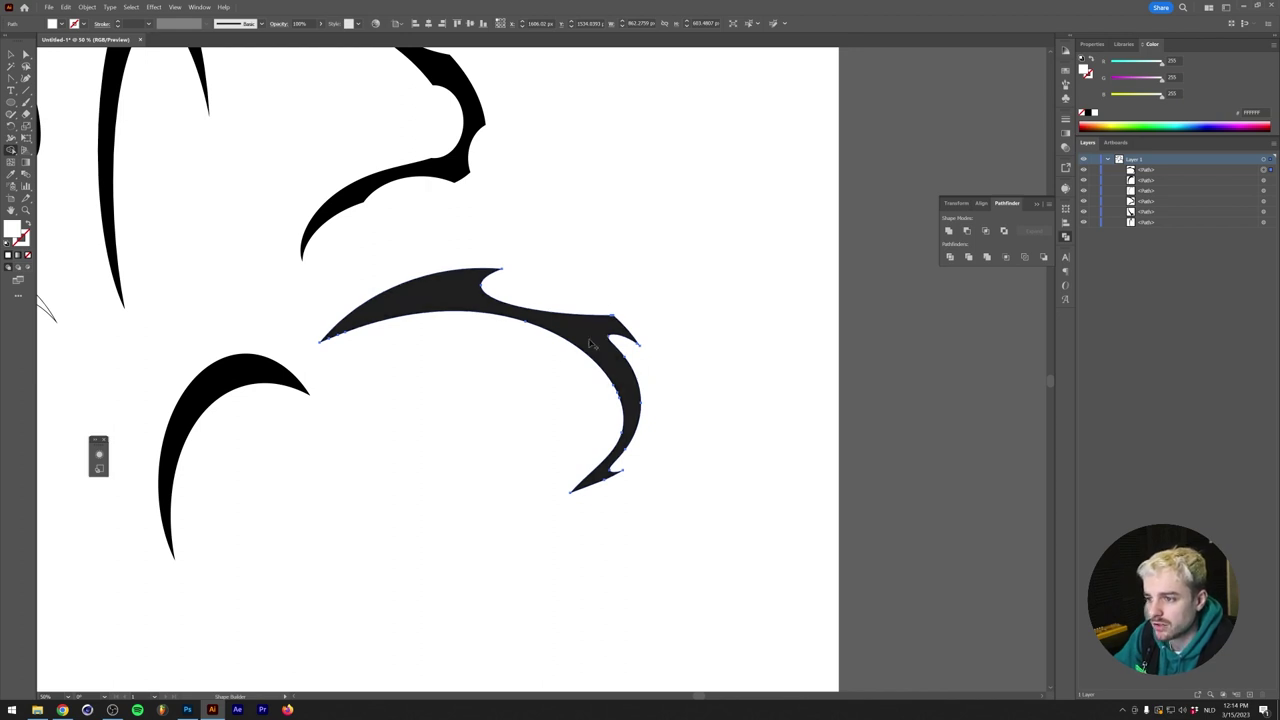
key("v")
scroll(472, 340, "down", 3)
scroll(494, 392, "up", 3)
left_click(494, 392)
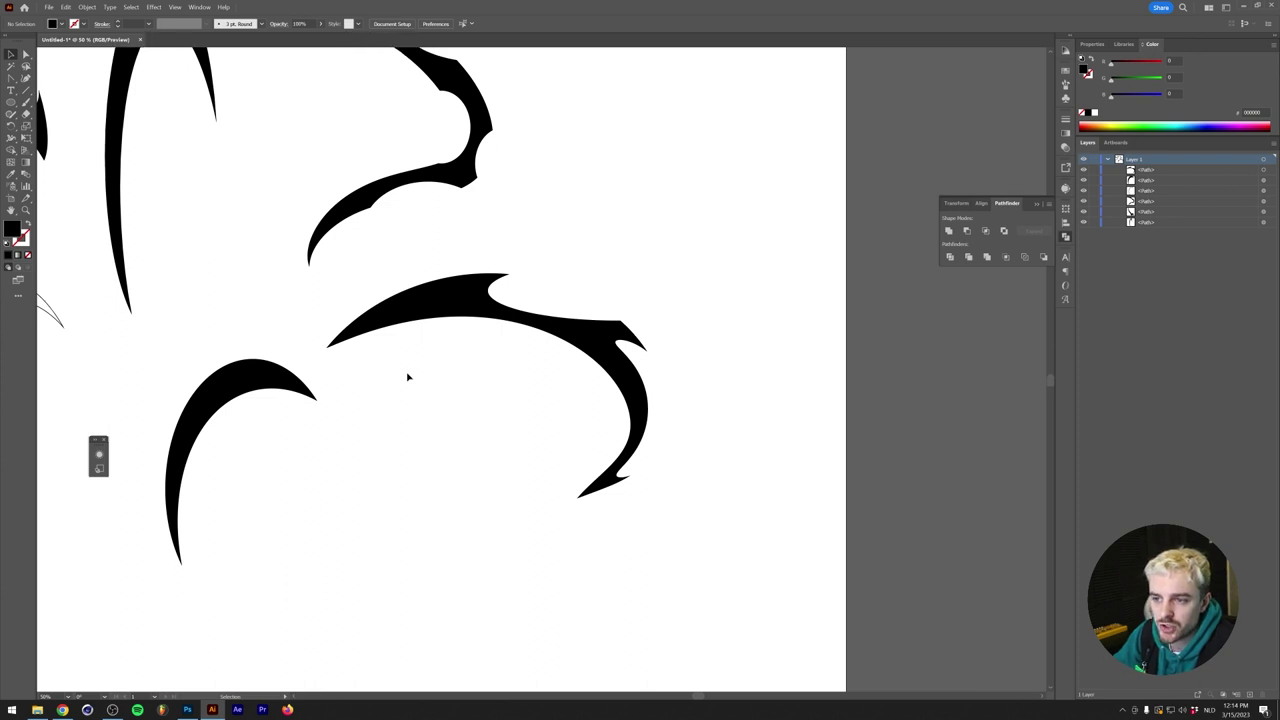
key("ctrl+0")
Step: Switch to the Hard Round Pressure Opacity brush and enlarge it one size step
scroll(574, 470, "down", 1)
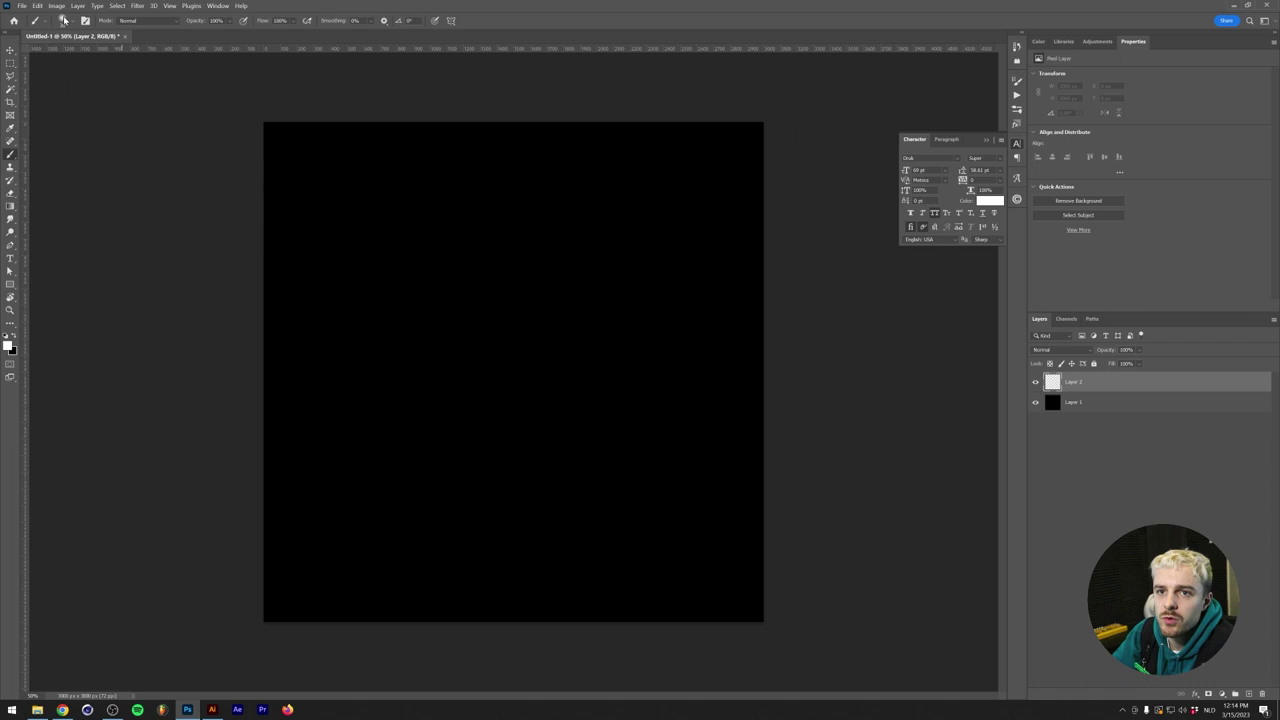
left_click(72, 21)
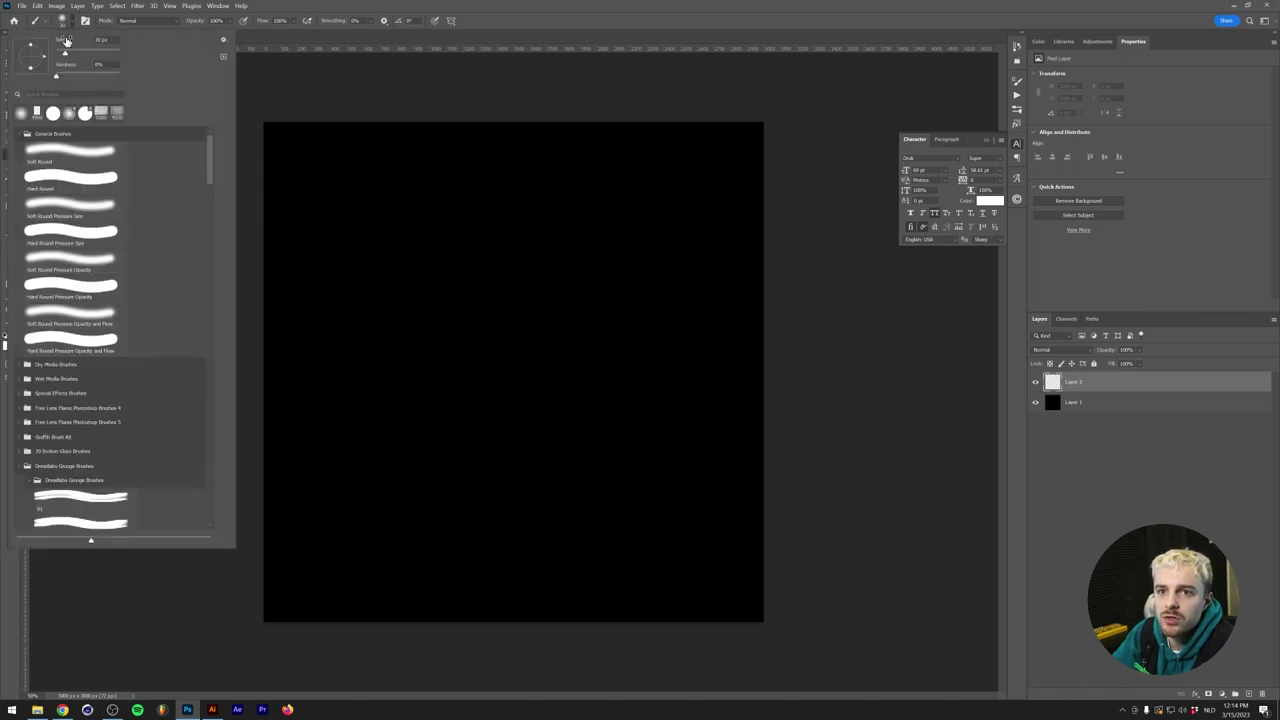
left_click(52, 113)
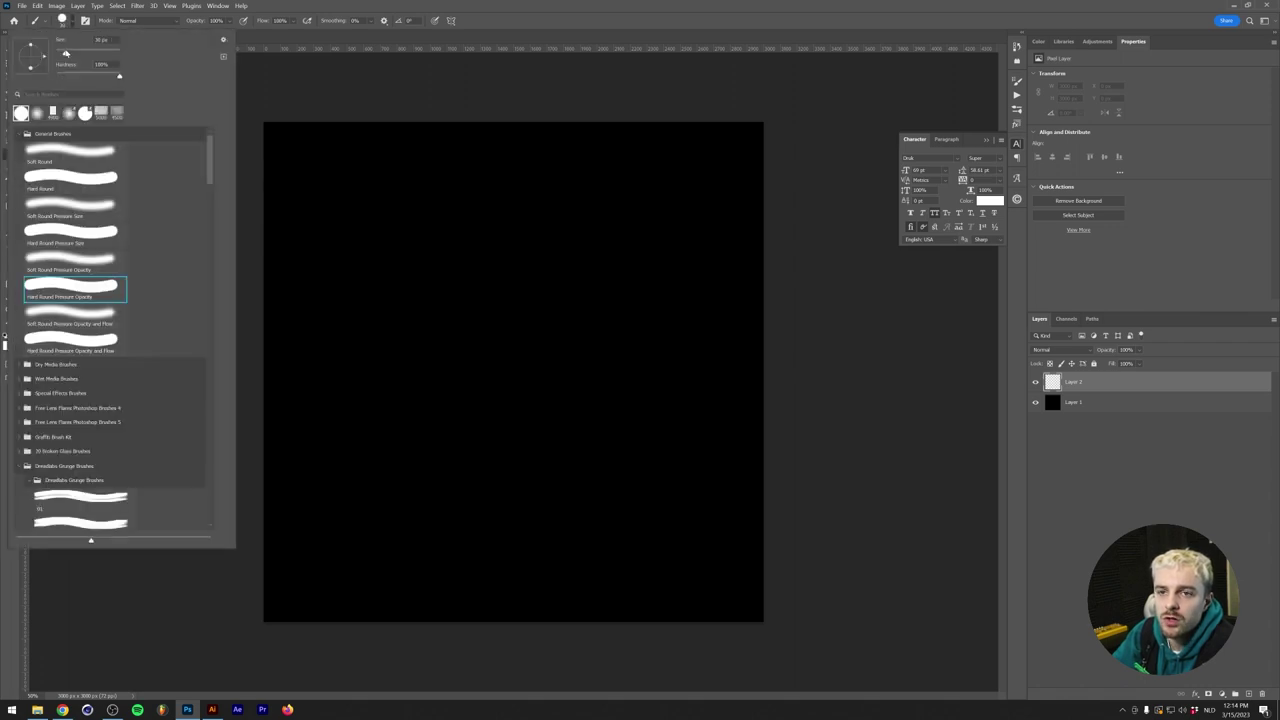
left_click(517, 18)
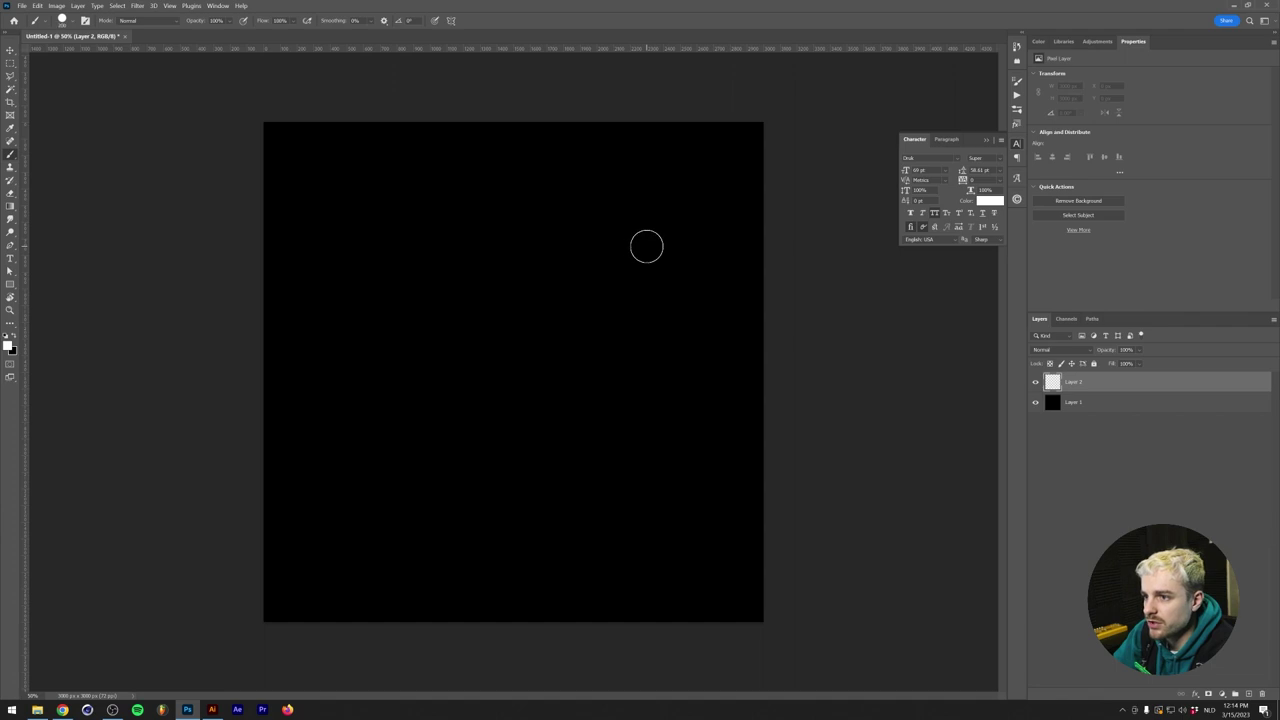
key("bracketright")
key("bracketright")
key("bracketright")
key("bracketright")
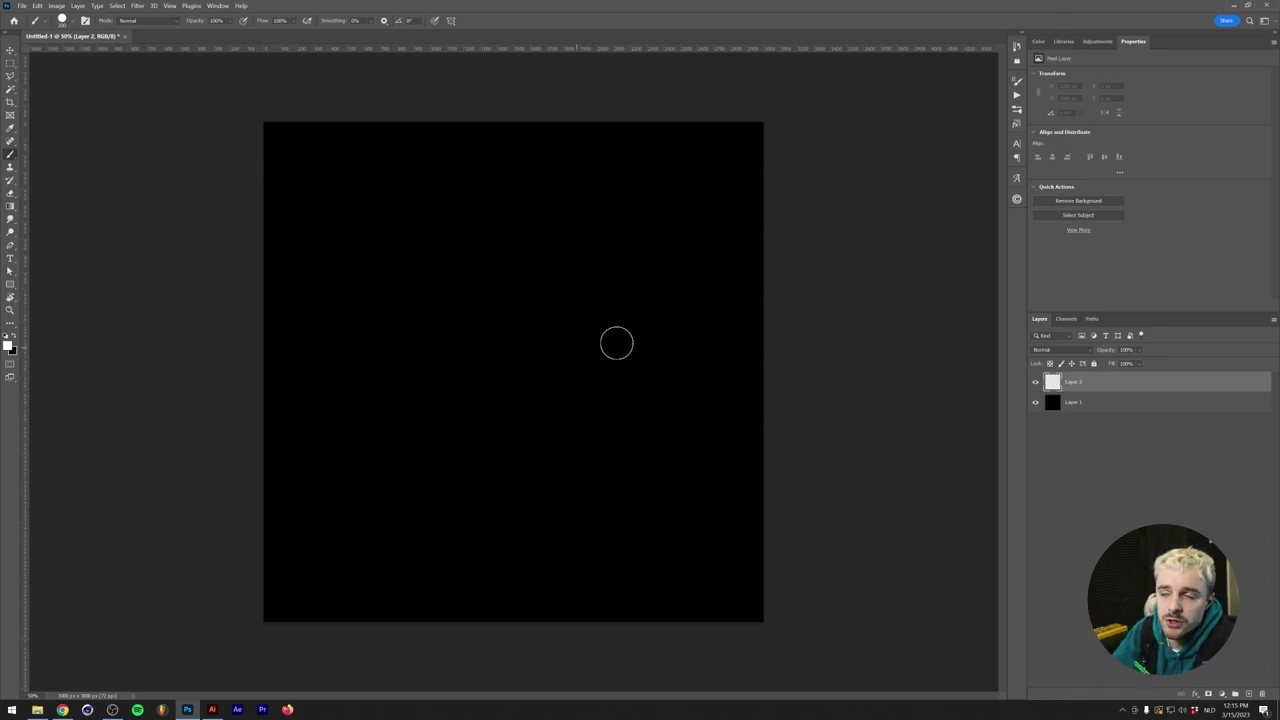
Step: Enable Shape Dynamics in Brush Settings with brush size controlled by Pen Pressure
left_click(1019, 80)
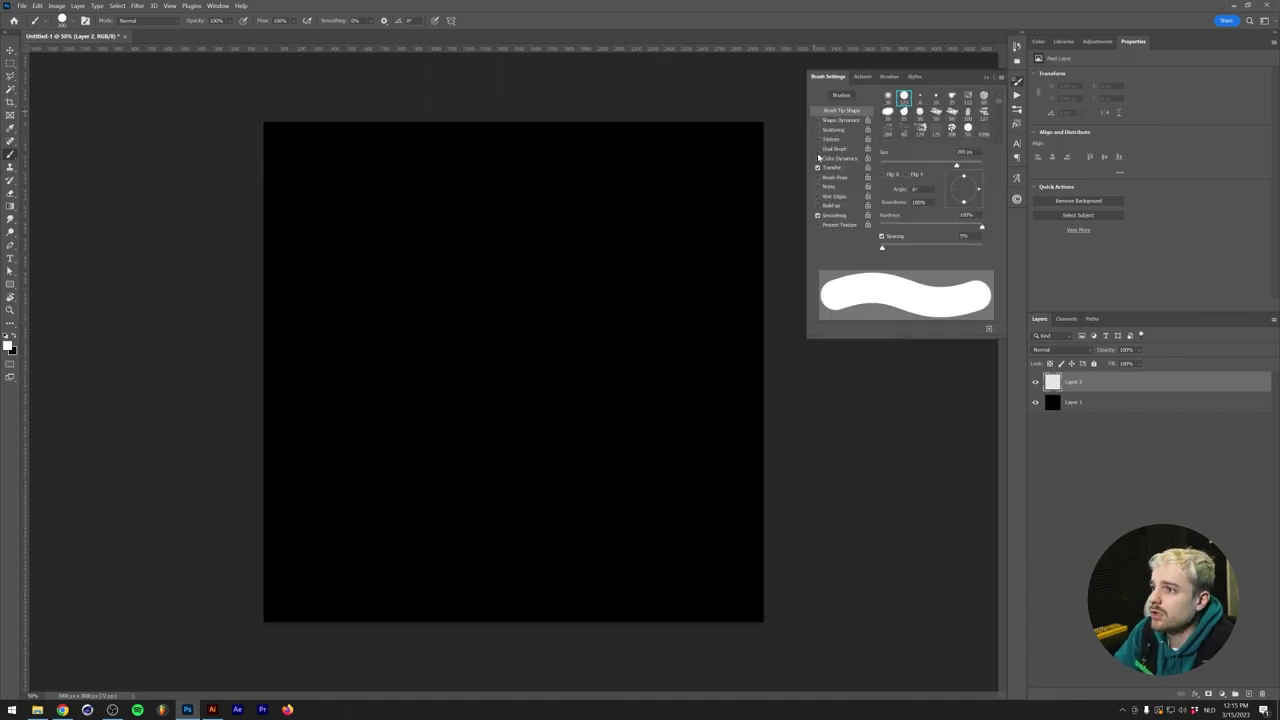
left_click(840, 120)
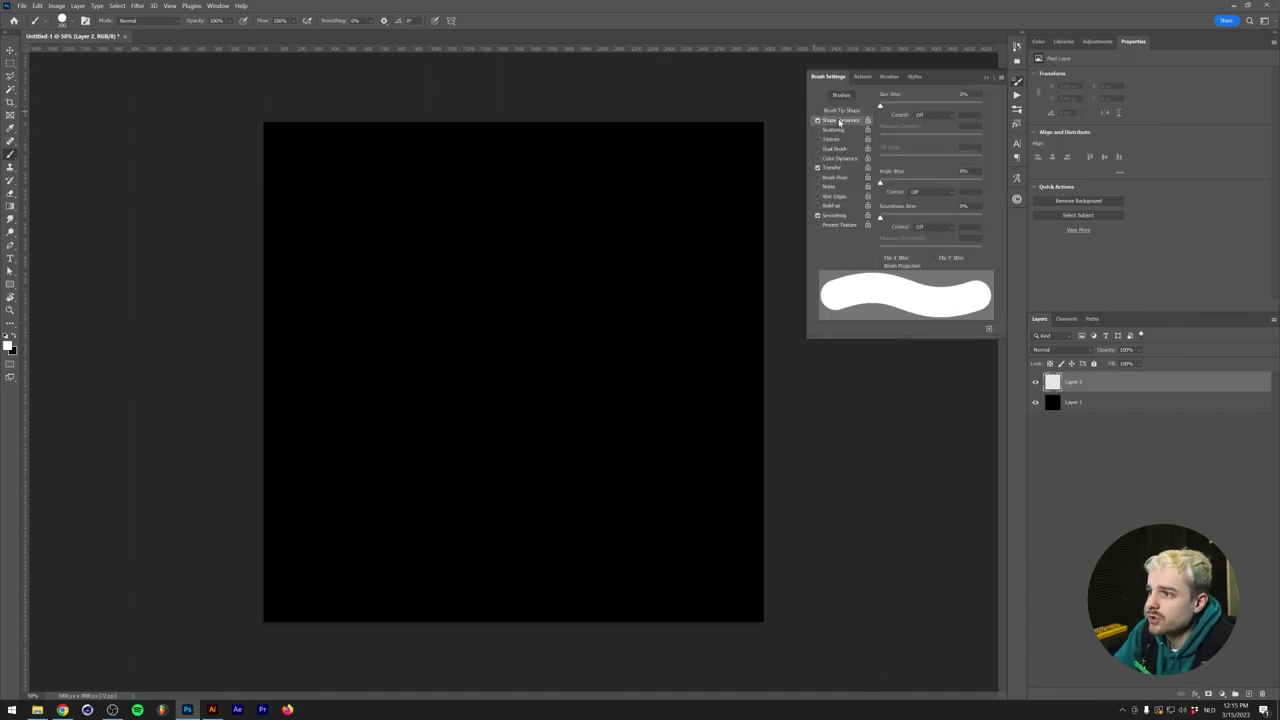
left_click(926, 116)
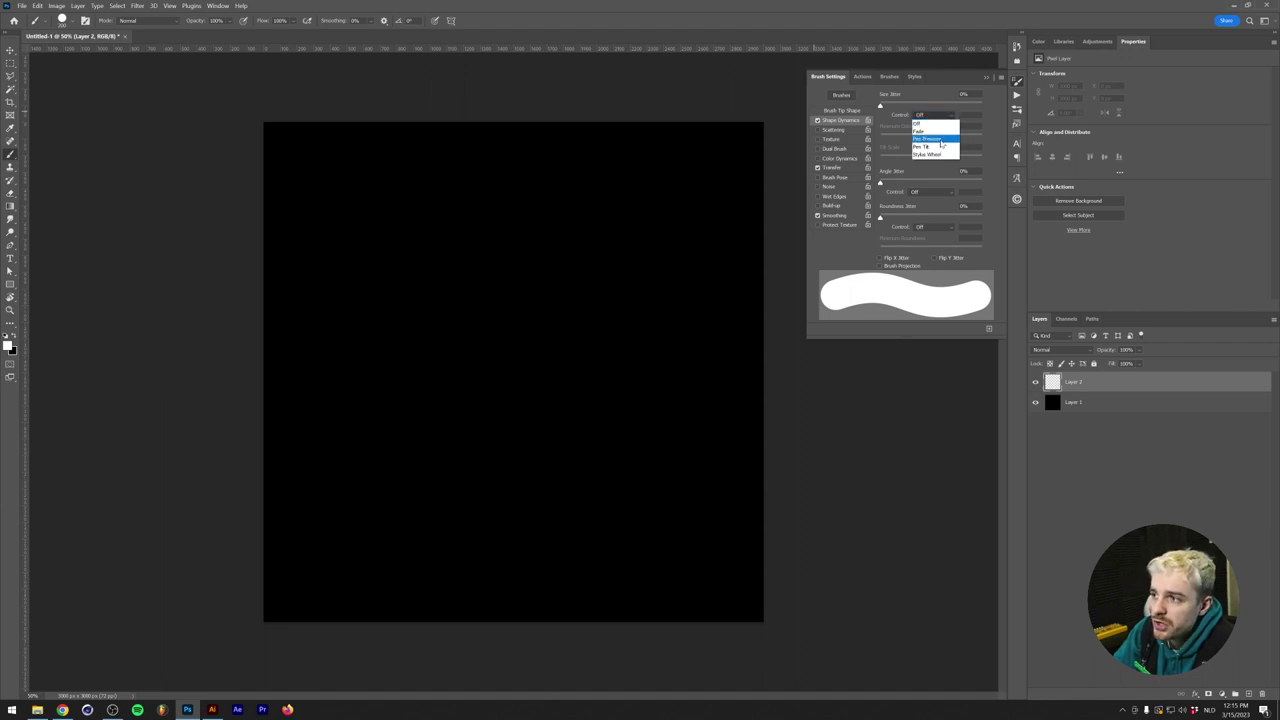
left_click(928, 139)
left_click(842, 110)
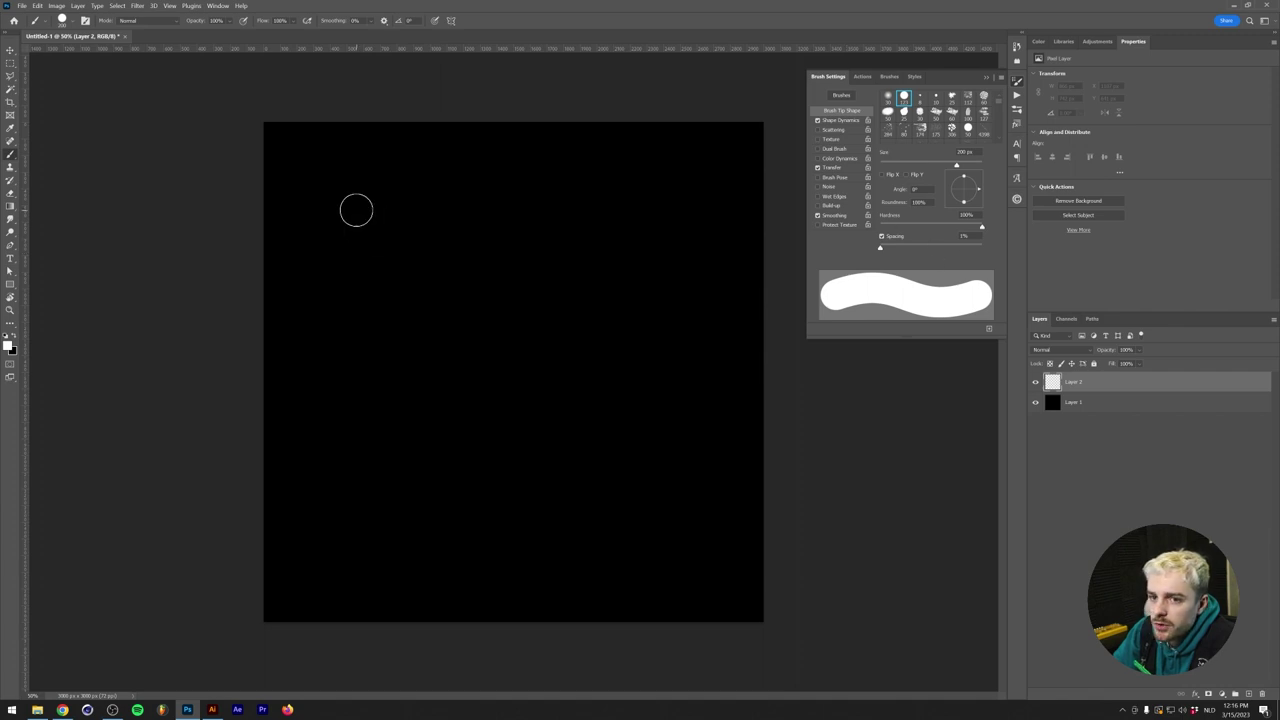
Step: Paint test strokes, undo them, and set brush Smoothing to 100%
mouse_move(340, 196)
left_mouse_down()
mouse_move(451, 245)
mouse_move(531, 450)
left_mouse_up()
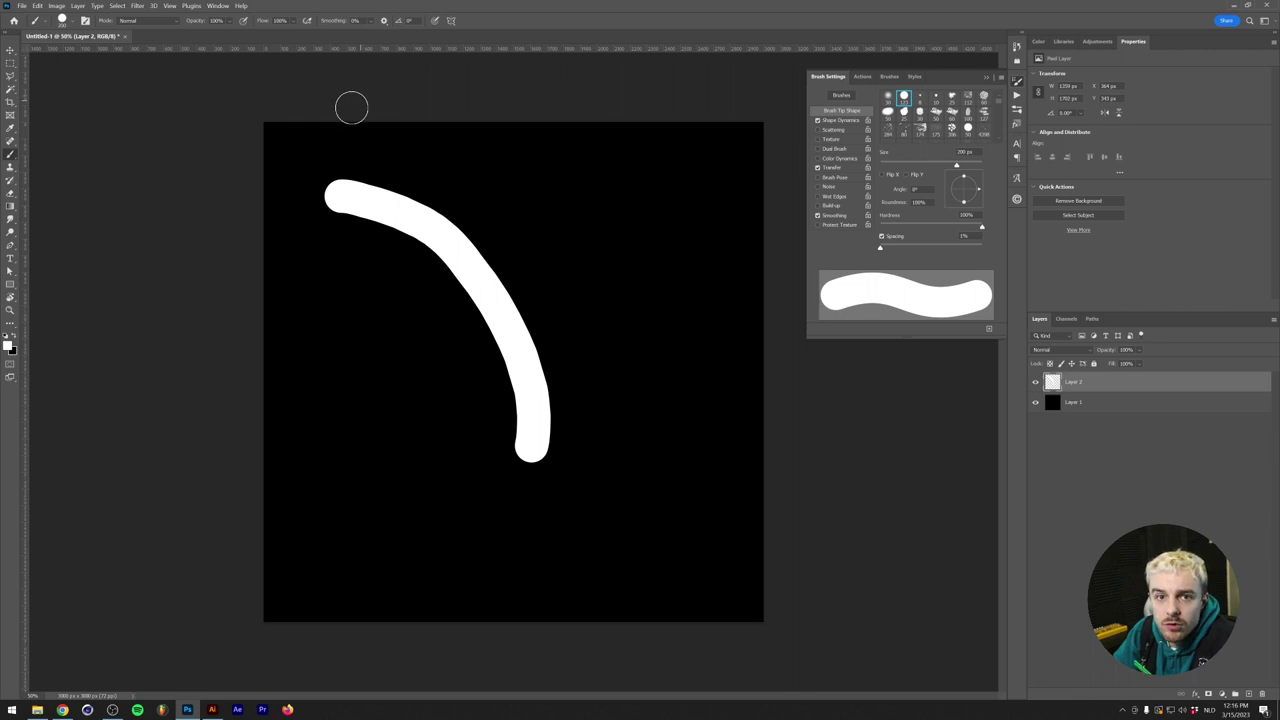
mouse_move(645, 204)
left_mouse_down()
mouse_move(631, 240)
mouse_move(627, 468)
left_mouse_up()
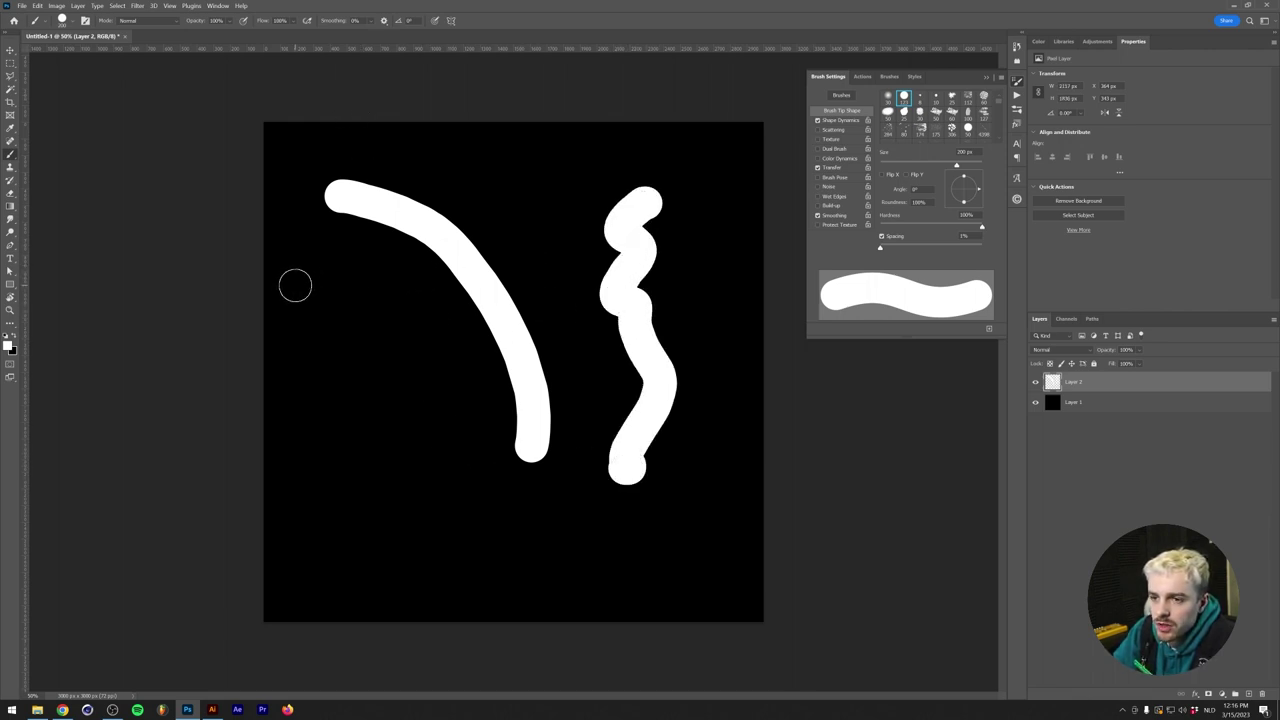
mouse_move(295, 286)
left_mouse_down()
mouse_move(380, 347)
mouse_move(477, 554)
left_mouse_up()
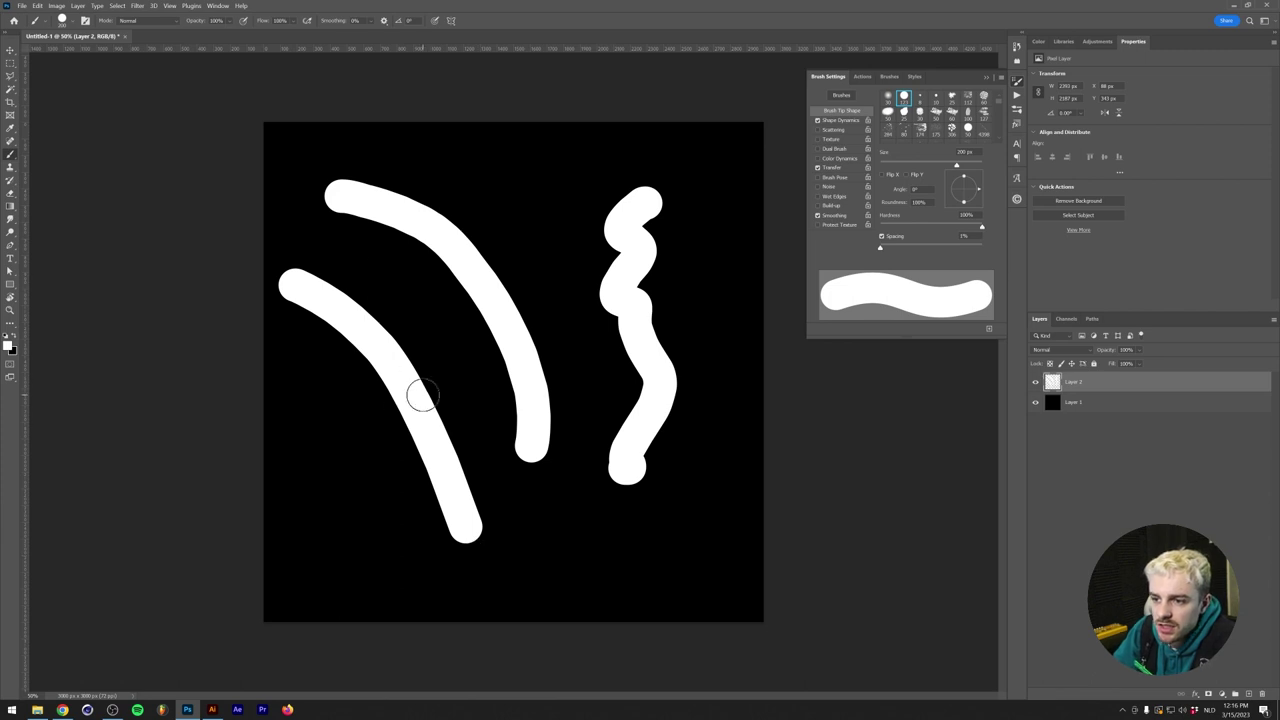
key("ctrl+z")
key("ctrl+z")
key("ctrl+z")
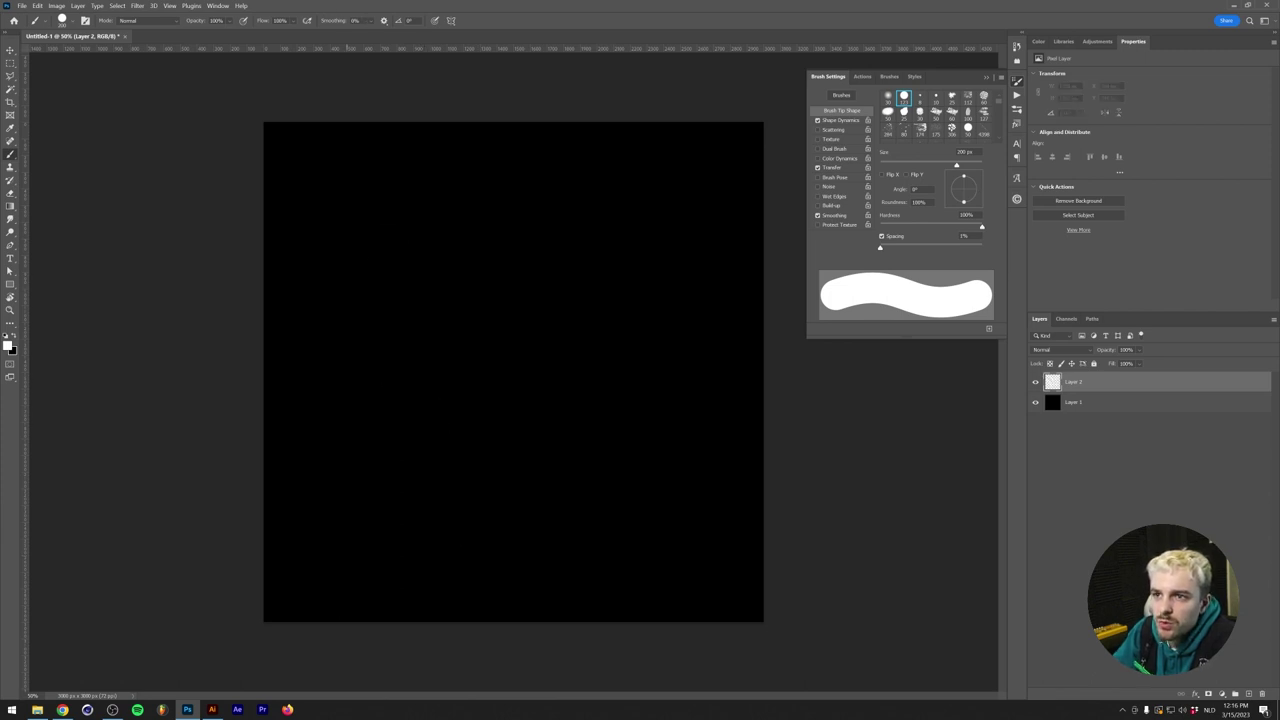
left_click(369, 22)
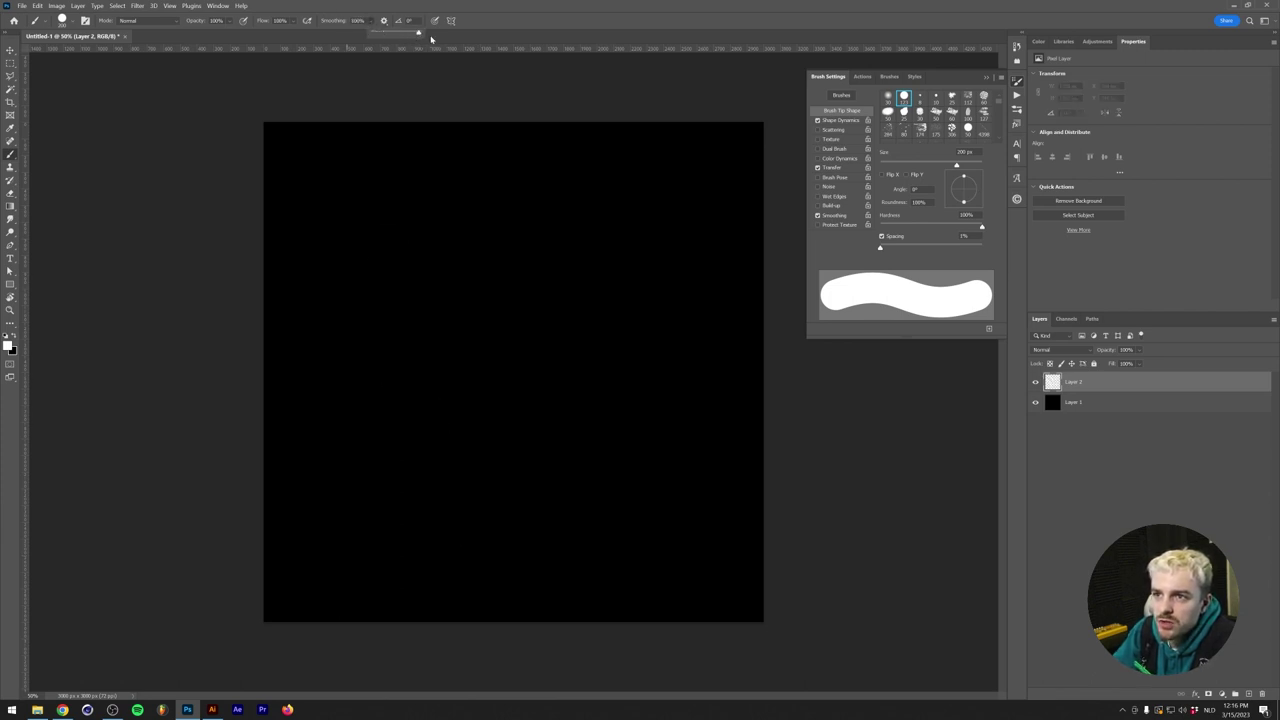
left_click(502, 20)
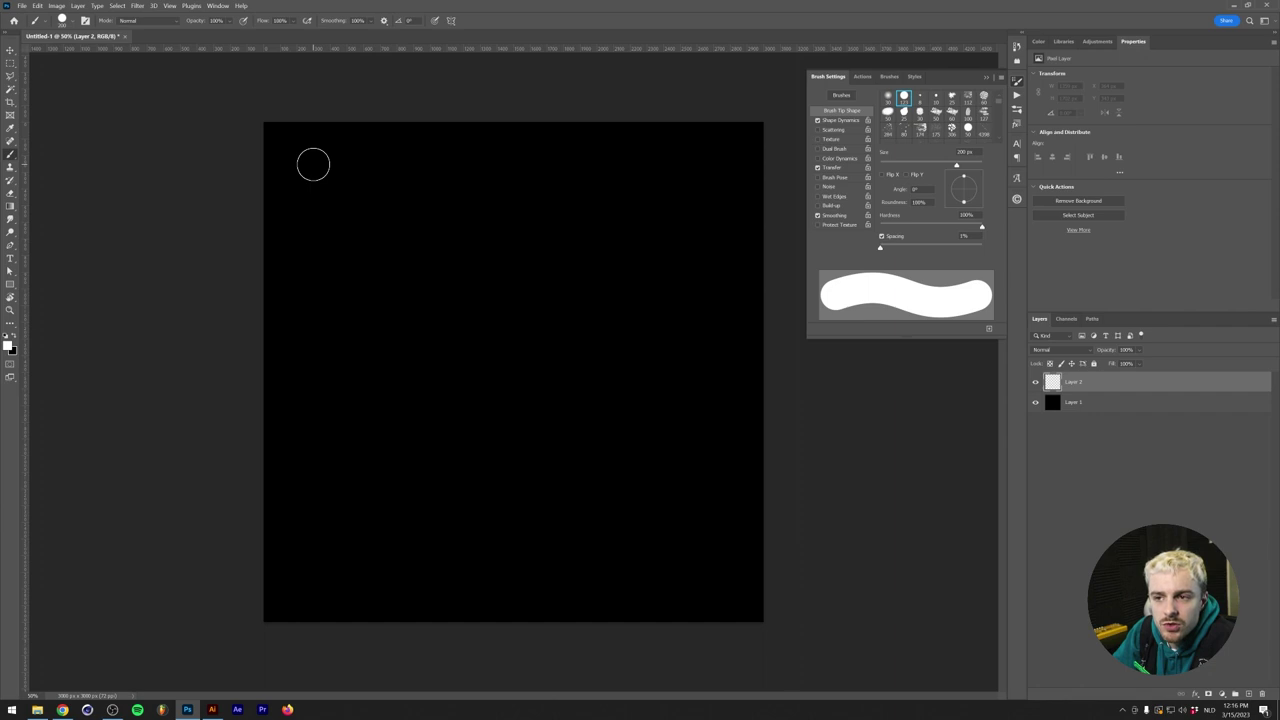
Step: Paint white strokes: a long diagonal, a hooked curl and a large sweeping arc
mouse_move(313, 164)
left_mouse_down()
mouse_move(343, 169)
mouse_move(540, 305)
left_mouse_up()
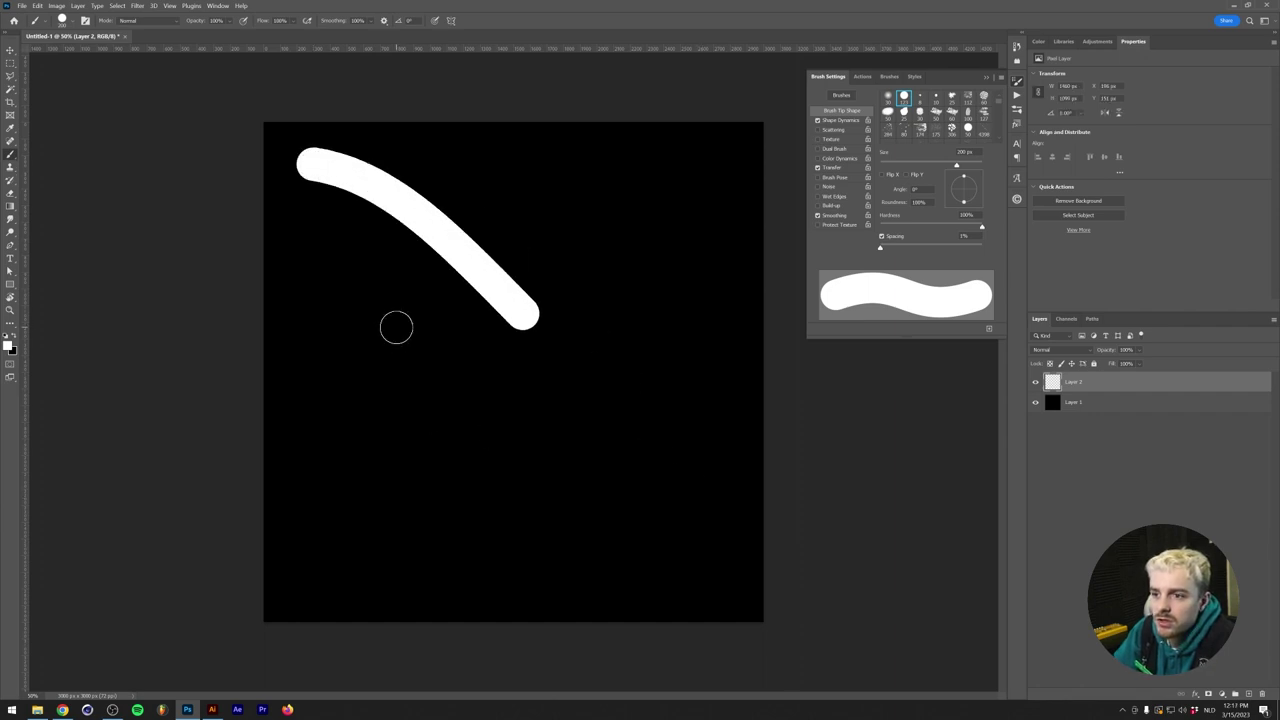
left_click_drag(397, 328, 622, 498)
mouse_move(535, 190)
left_mouse_down()
mouse_move(364, 562)
mouse_move(266, 477)
left_mouse_up()
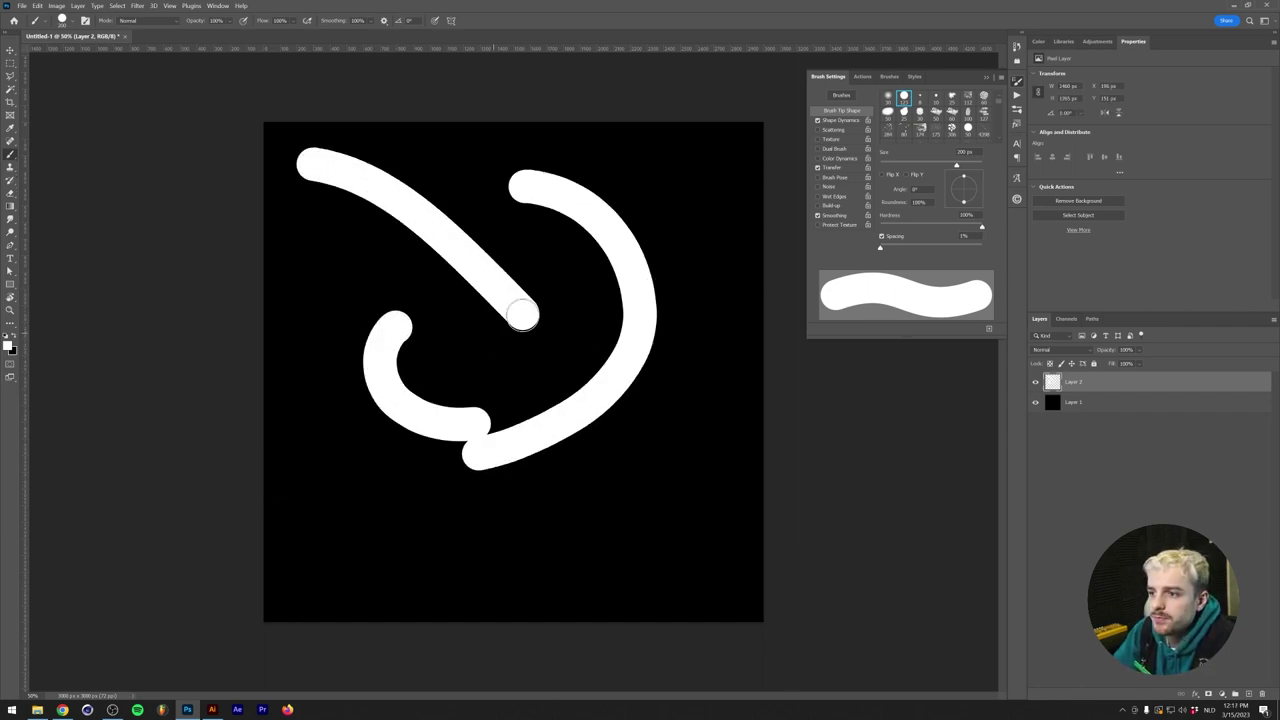
key("ctrl+z")
mouse_move(545, 218)
left_mouse_down()
mouse_move(430, 600)
mouse_move(629, 574)
mouse_move(432, 548)
left_mouse_up()
key("ctrl+z")
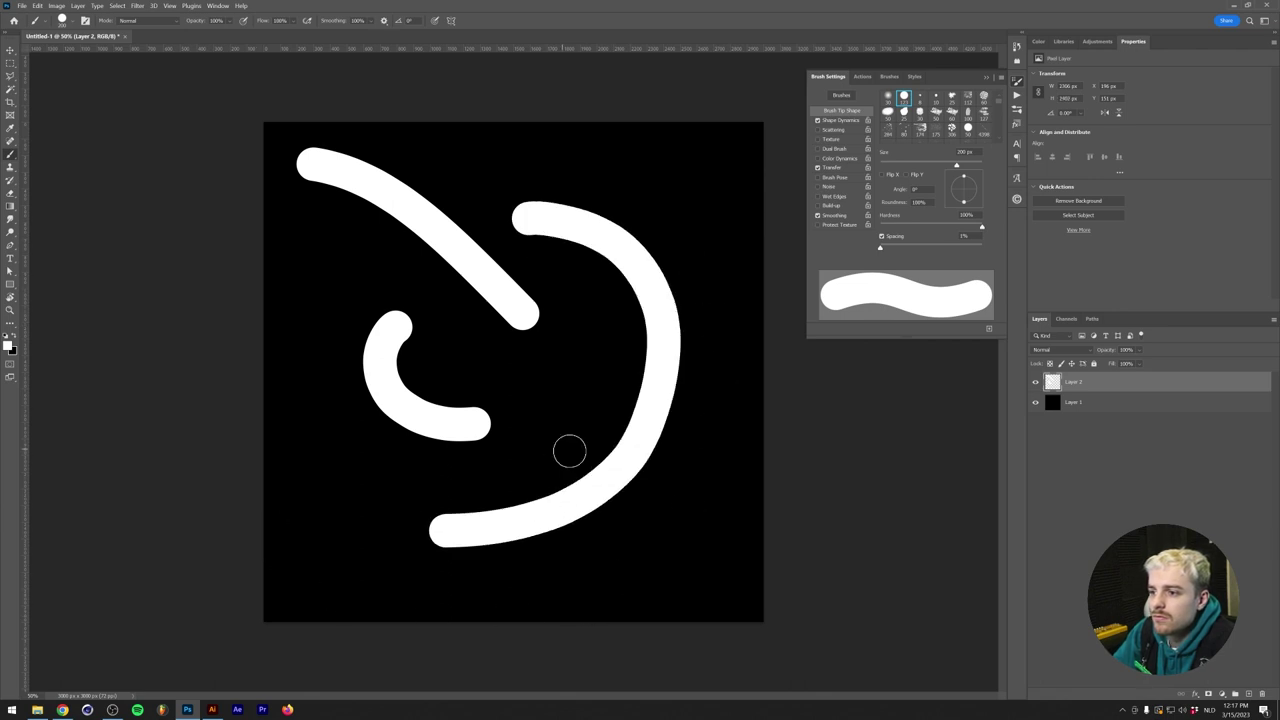
scroll(562, 470, "up", 1)
scroll(556, 500, "up", 1)
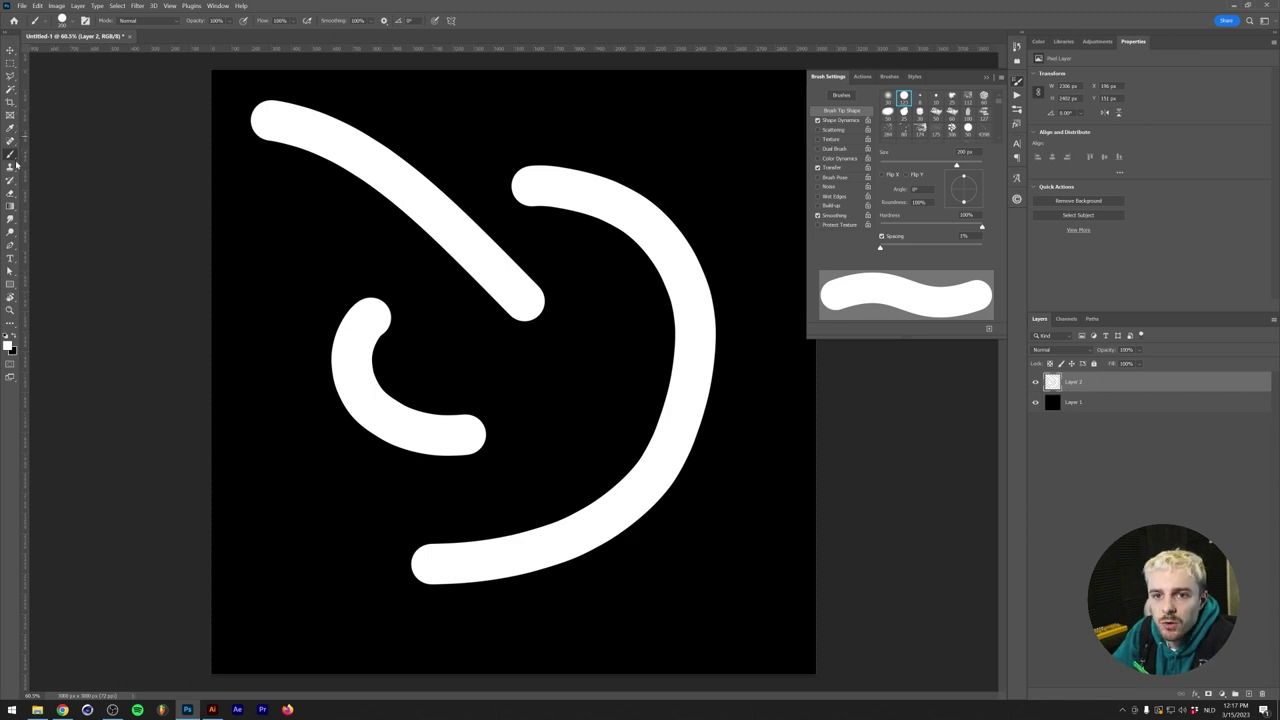
Step: Switch to the Eraser with 100% hardness and 100% smoothing
left_click(11, 198)
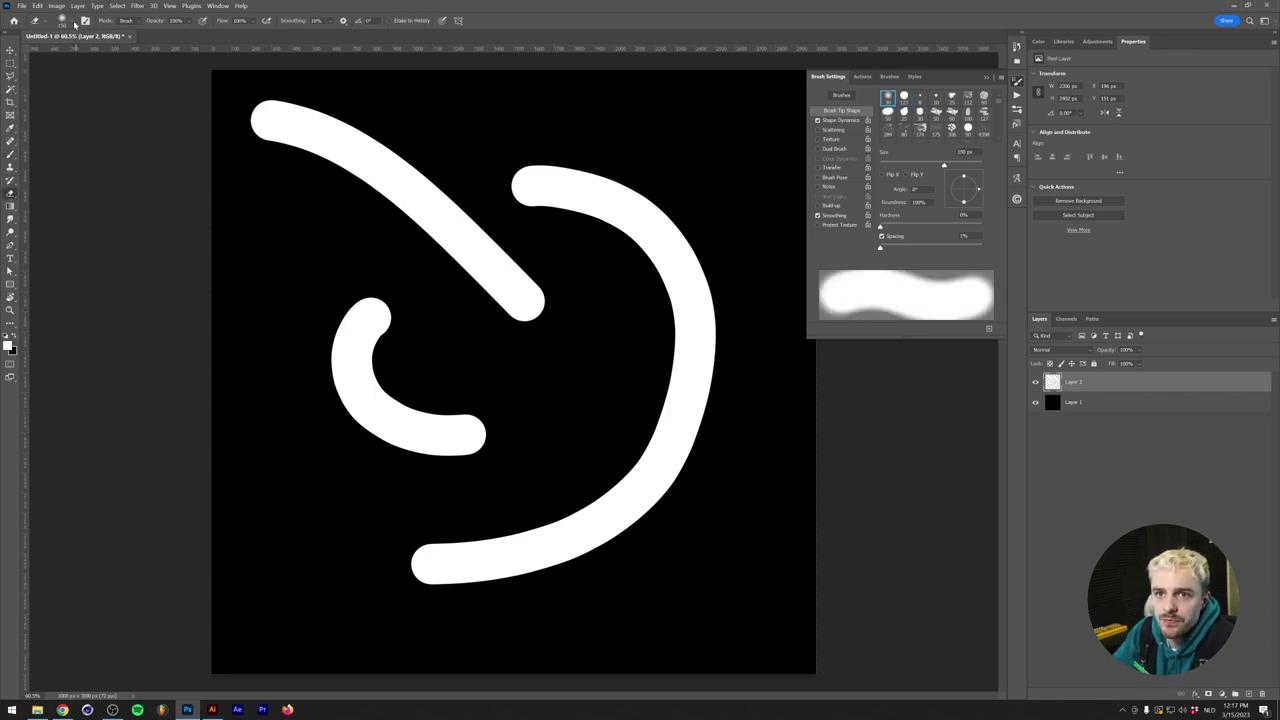
left_click(70, 22)
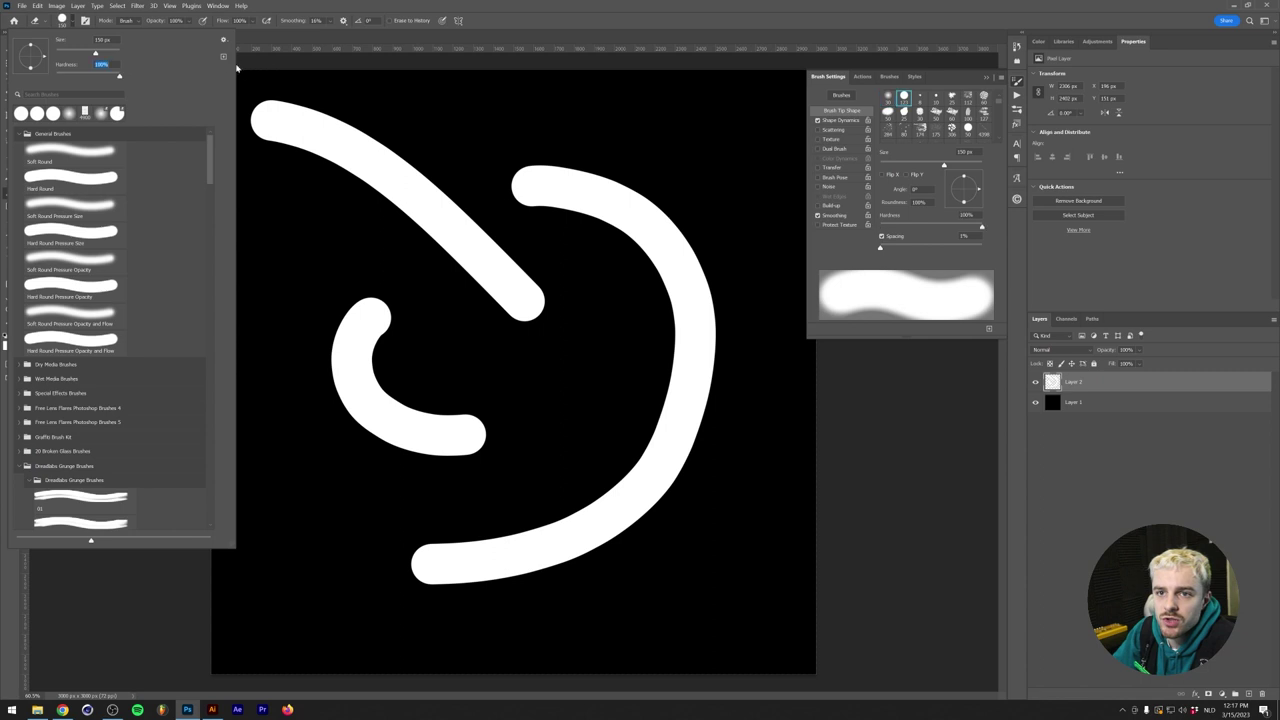
key("Return")
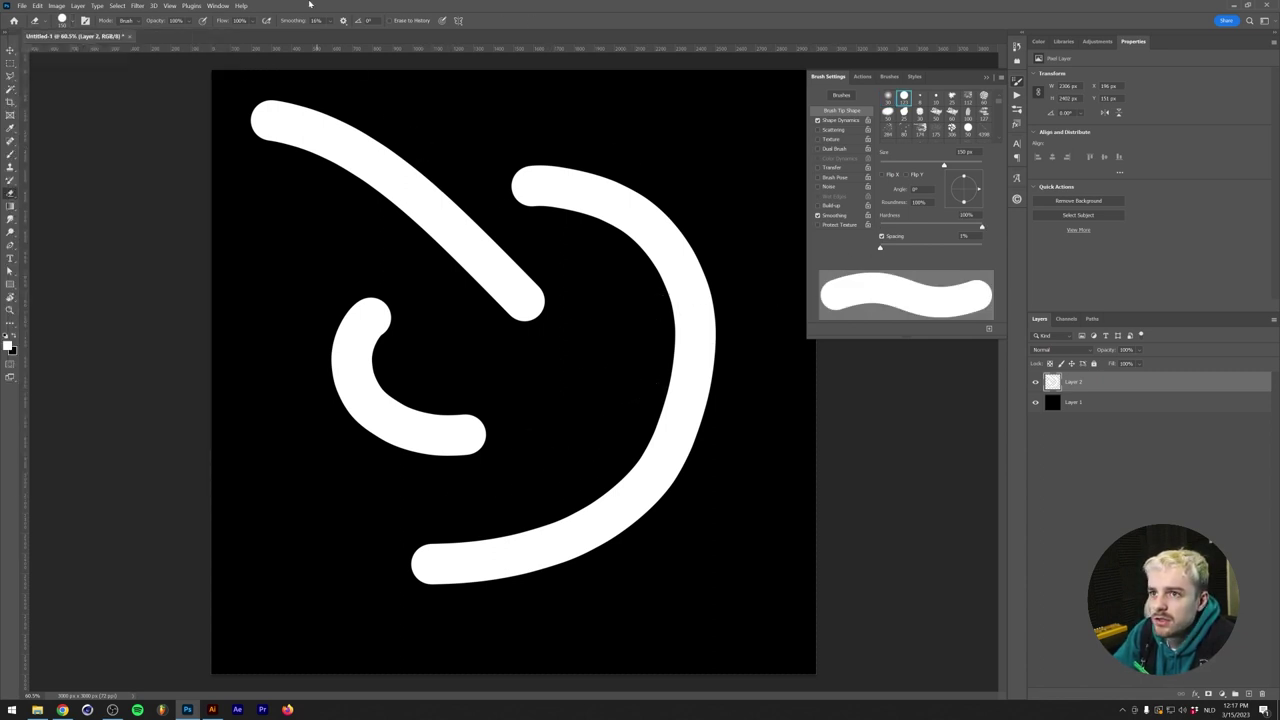
mouse_move(327, 21)
left_mouse_down()
mouse_move(335, 35)
mouse_move(612, 22)
left_mouse_up()
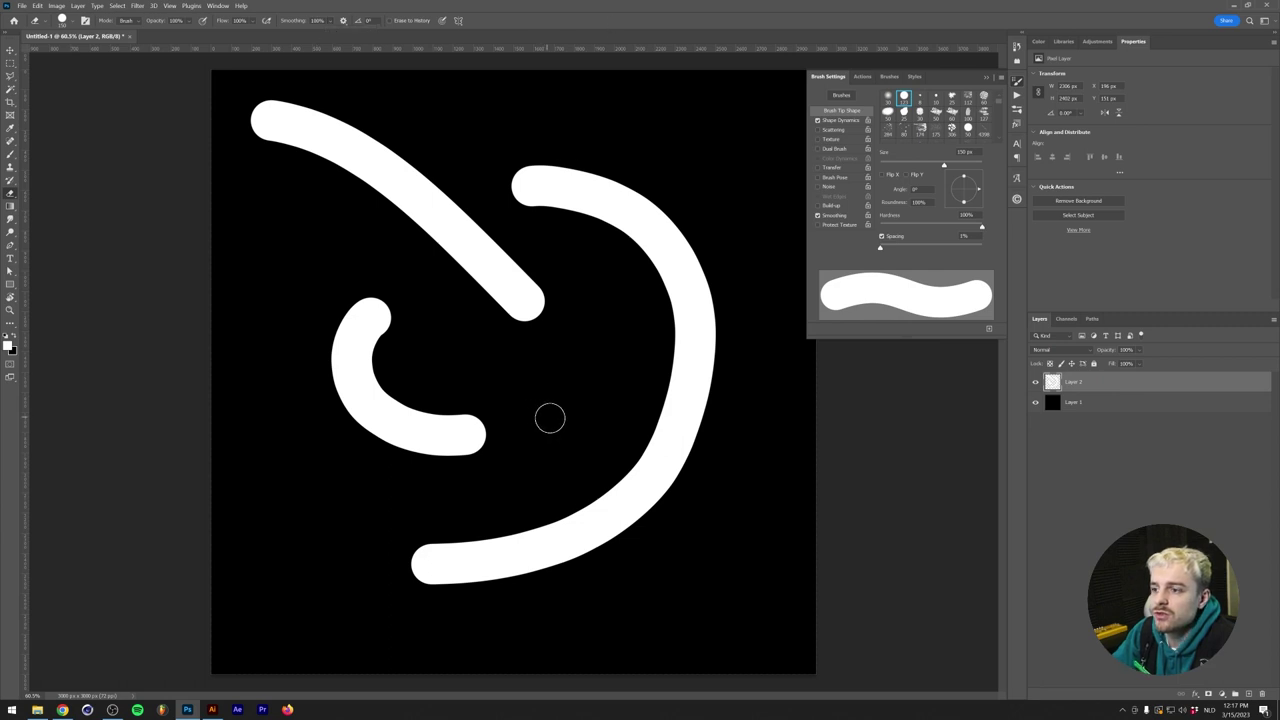
Step: Erase the bottom stroke and carve the right curve's lower end into a sharp point
mouse_move(625, 430)
left_mouse_down()
mouse_move(591, 506)
mouse_move(470, 545)
mouse_move(343, 554)
left_mouse_up()
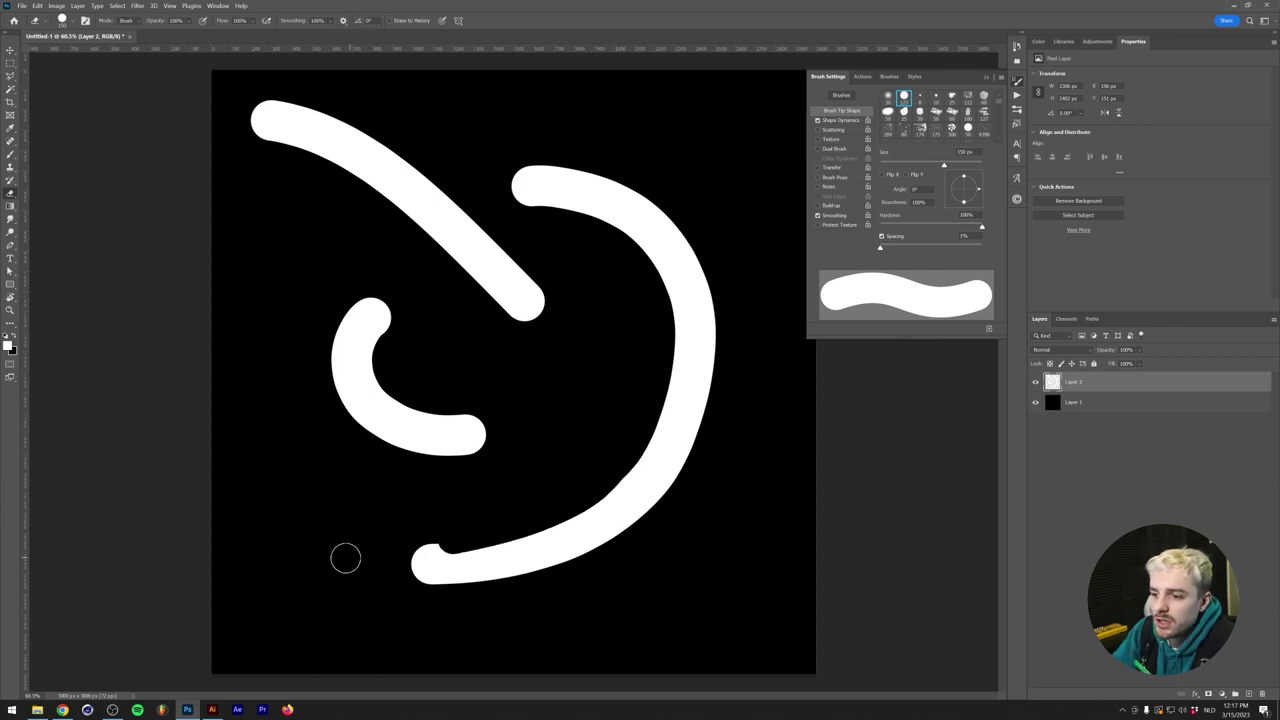
mouse_move(725, 420)
left_mouse_down()
mouse_move(707, 451)
mouse_move(639, 486)
mouse_move(451, 511)
left_mouse_up()
mouse_move(671, 485)
left_mouse_down()
mouse_move(413, 561)
mouse_move(249, 586)
mouse_move(335, 567)
mouse_move(600, 561)
mouse_move(839, 510)
mouse_move(646, 515)
mouse_move(330, 593)
mouse_move(688, 555)
mouse_move(677, 514)
left_mouse_up()
mouse_move(625, 456)
left_mouse_down()
mouse_move(650, 430)
mouse_move(577, 362)
left_mouse_up()
mouse_move(603, 483)
left_mouse_down()
mouse_move(677, 453)
mouse_move(726, 389)
left_mouse_up()
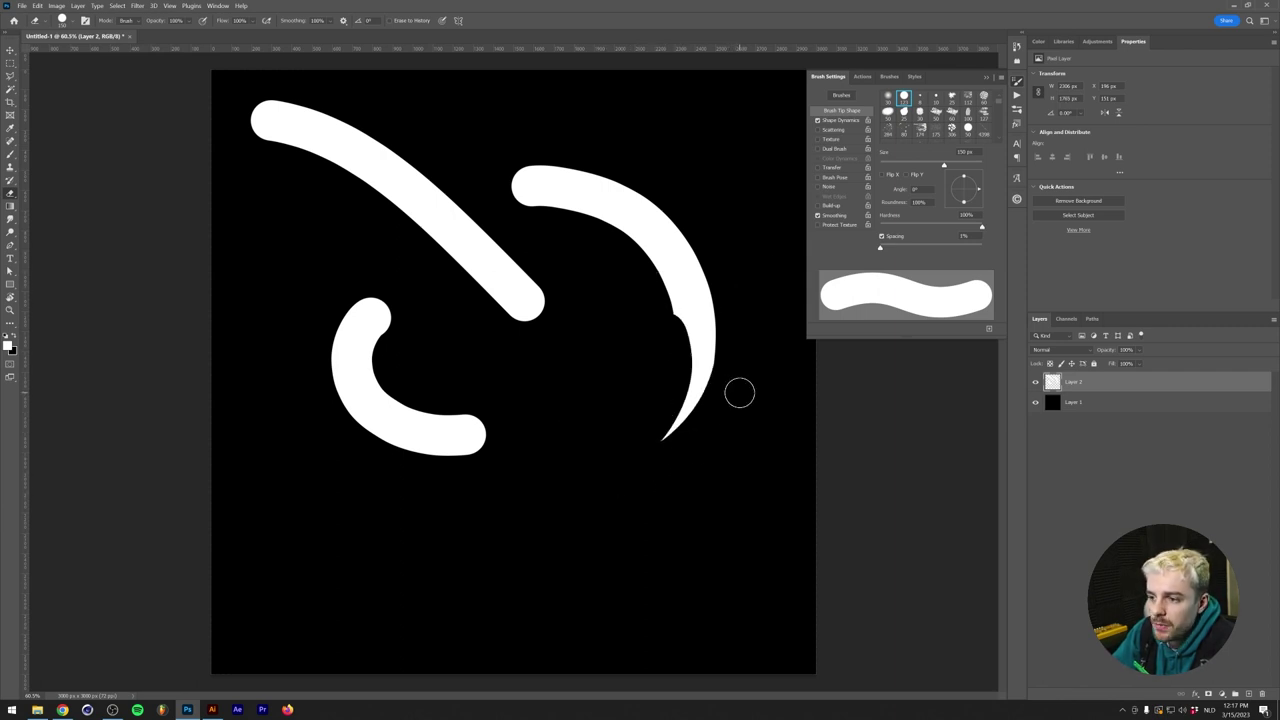
Step: Trim the right arc's inner edge, bite a round notch, and thin its upper edge to a tip
scroll(739, 392, "up", 3)
scroll(739, 392, "up", 2)
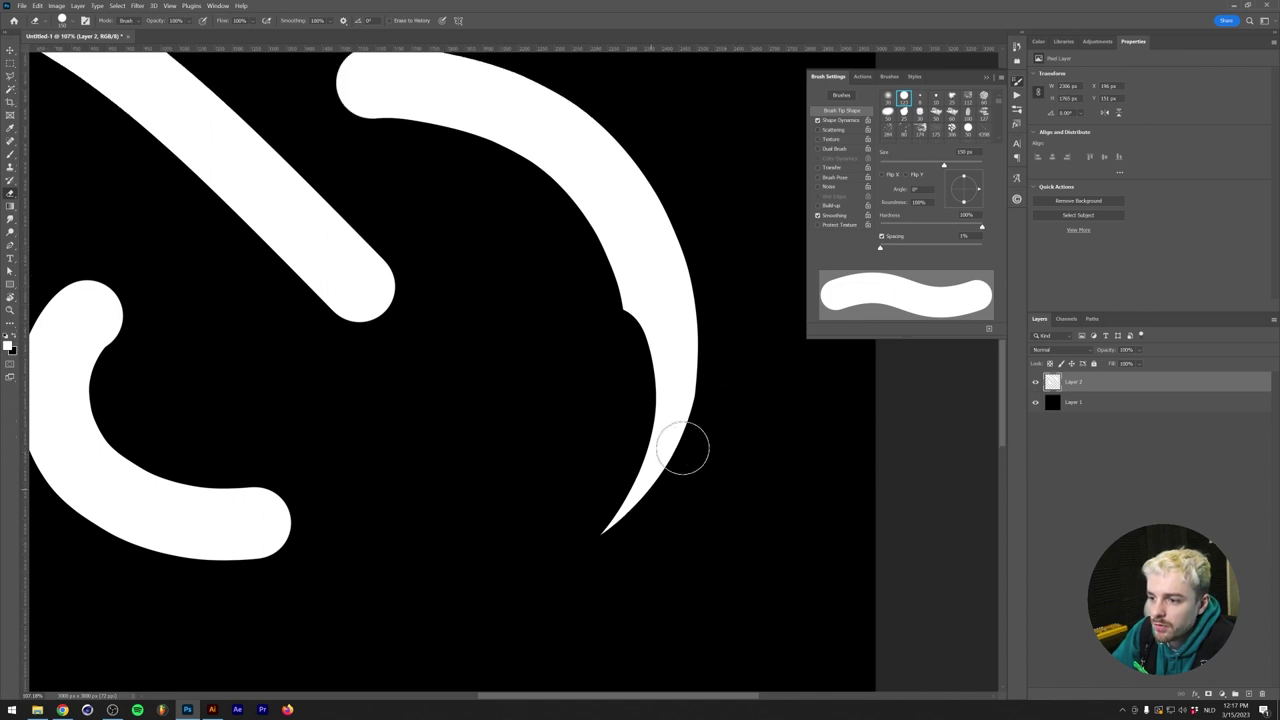
scroll(640, 475, "up", 1)
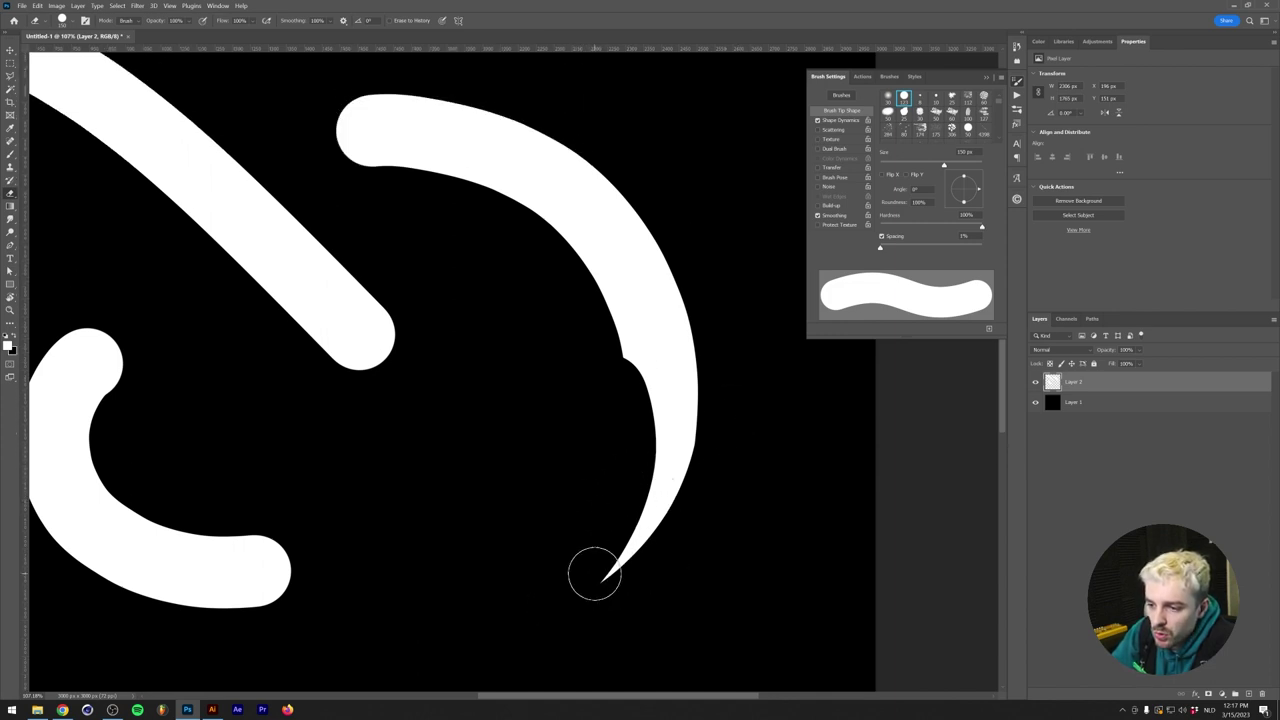
scroll(606, 555, "down", 2)
scroll(598, 483, "up", 2)
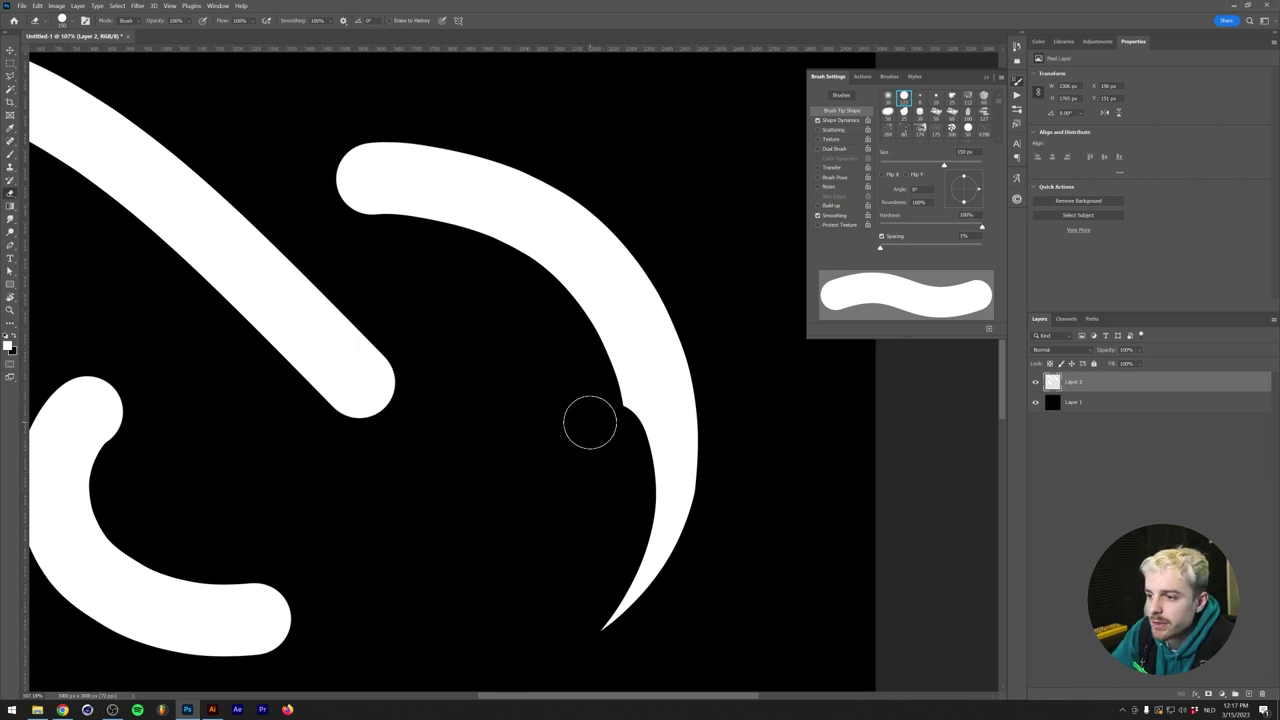
mouse_move(600, 417)
left_mouse_down()
mouse_move(615, 372)
mouse_move(466, 200)
mouse_move(297, 180)
mouse_move(320, 186)
left_mouse_up()
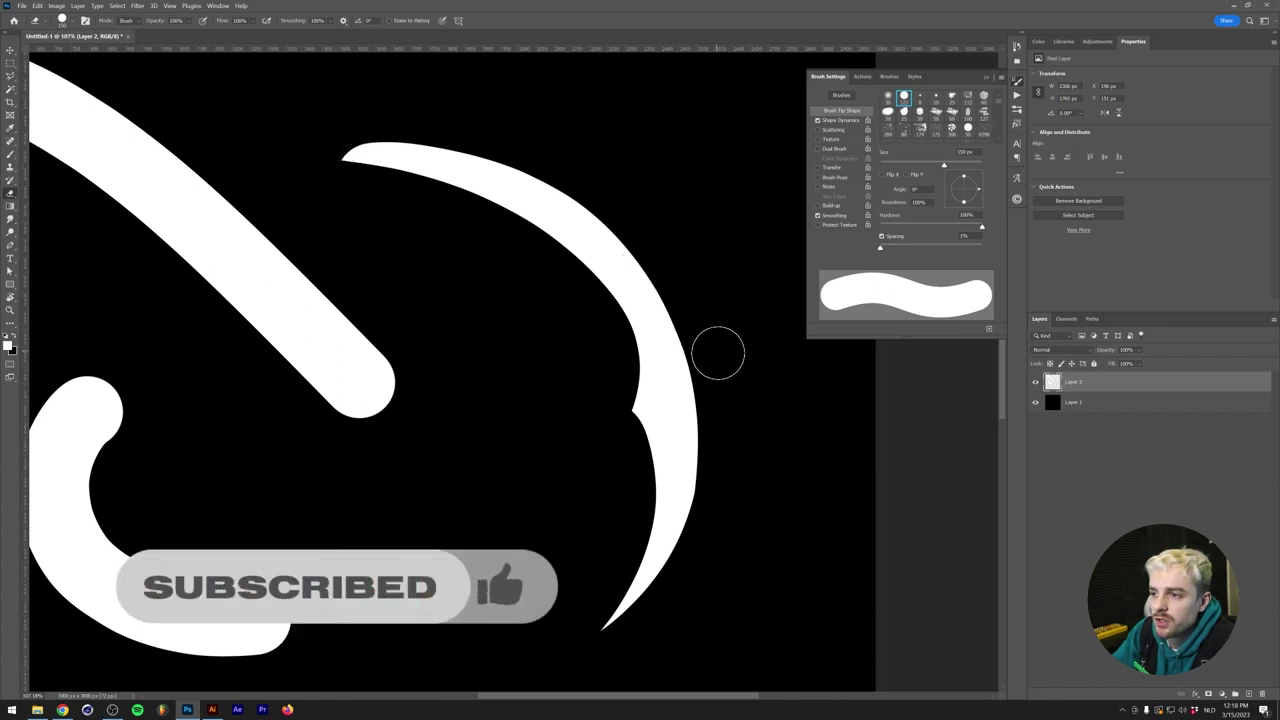
left_click(676, 420)
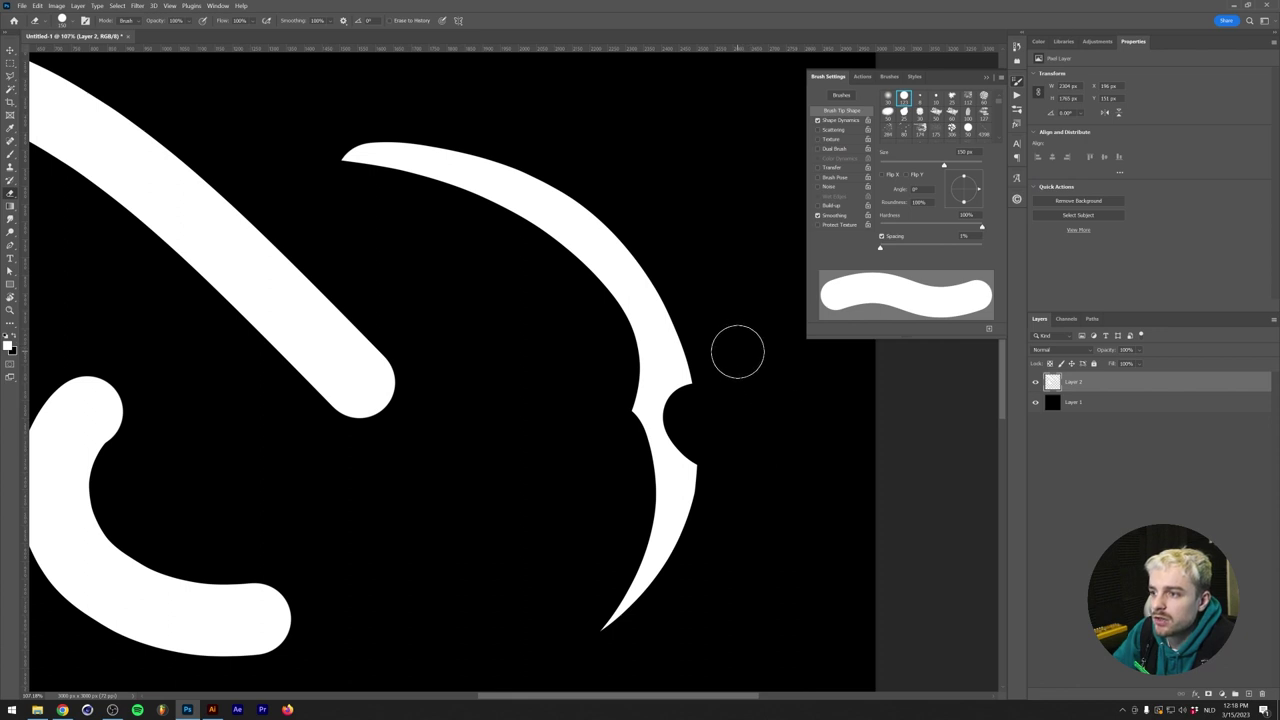
left_click_drag(586, 214, 525, 196)
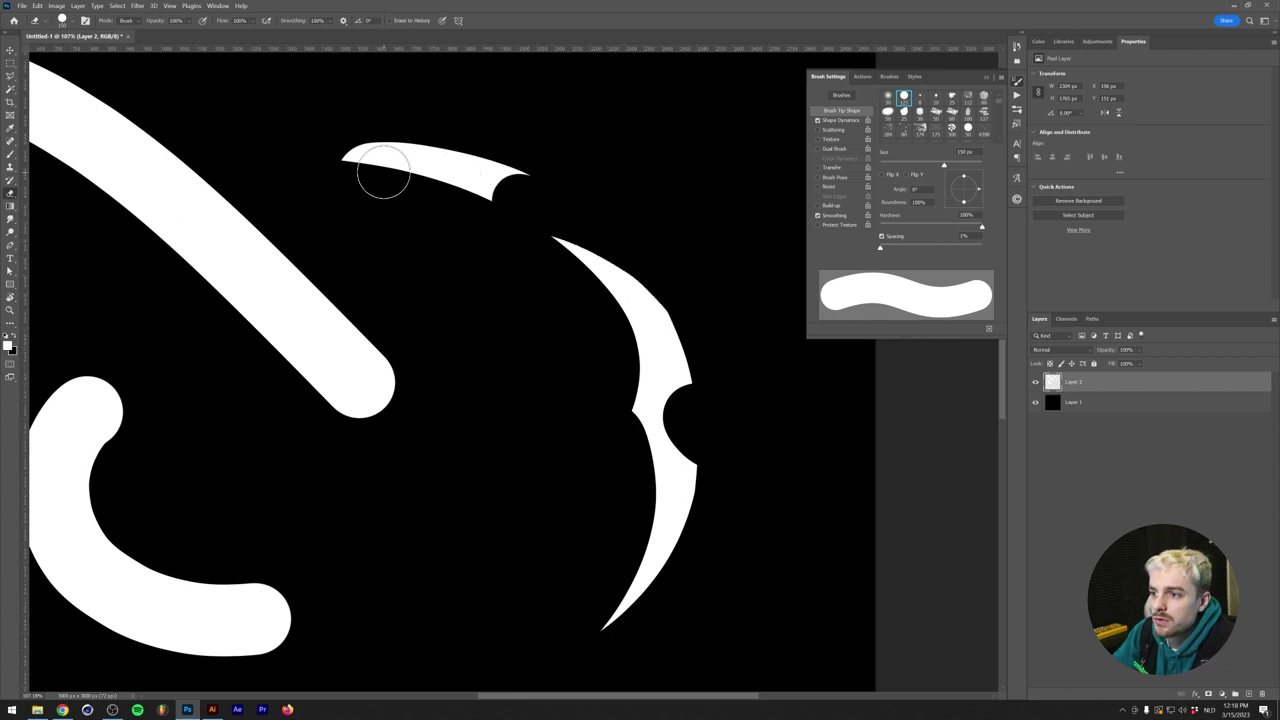
key("ctrl+z")
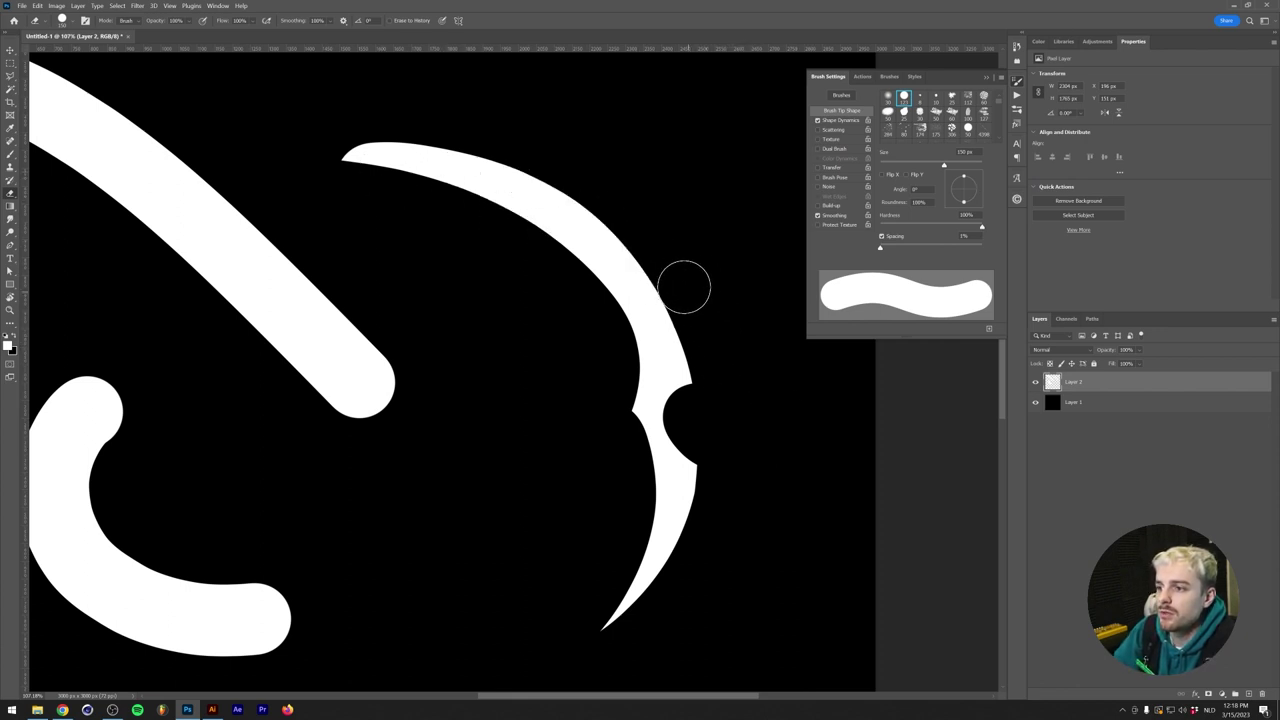
mouse_move(683, 283)
left_mouse_down()
mouse_move(595, 192)
mouse_move(526, 158)
mouse_move(396, 128)
mouse_move(254, 146)
left_mouse_up()
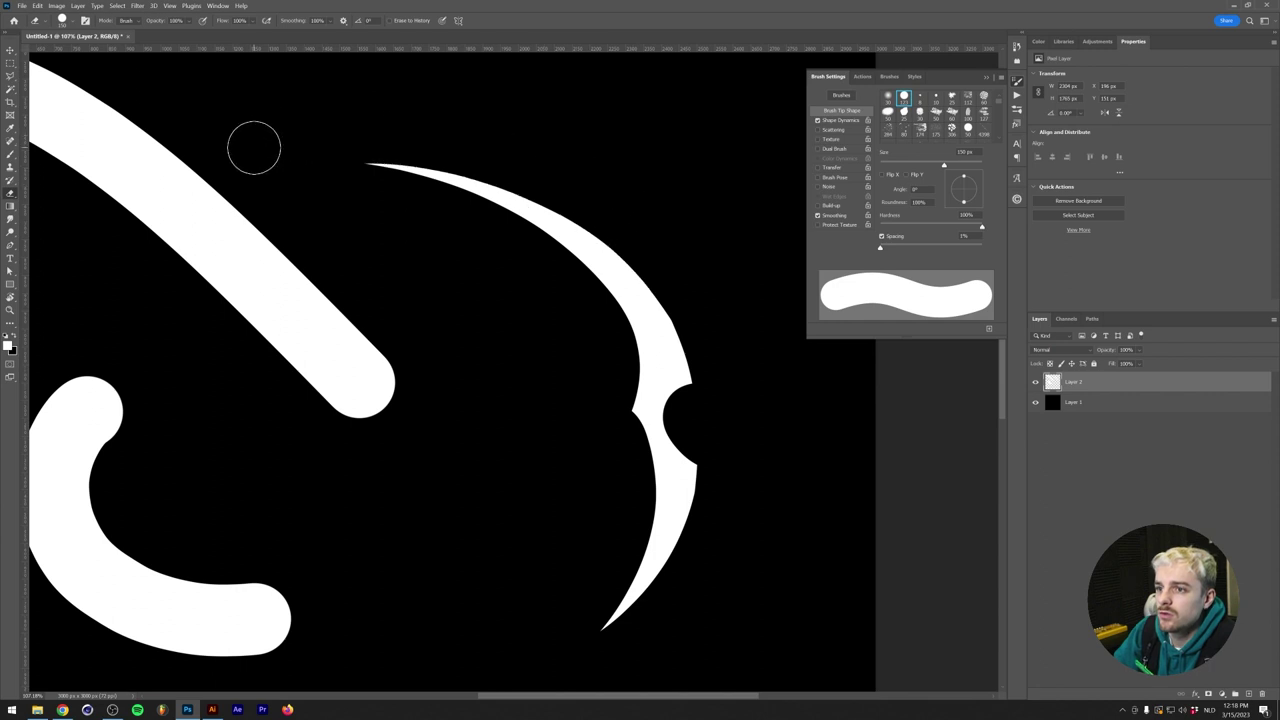
scroll(513, 284, "down", 1)
Step: Thin the C curve's inner and lower edges, tapering its lower right end to a point
scroll(513, 284, "down", 2)
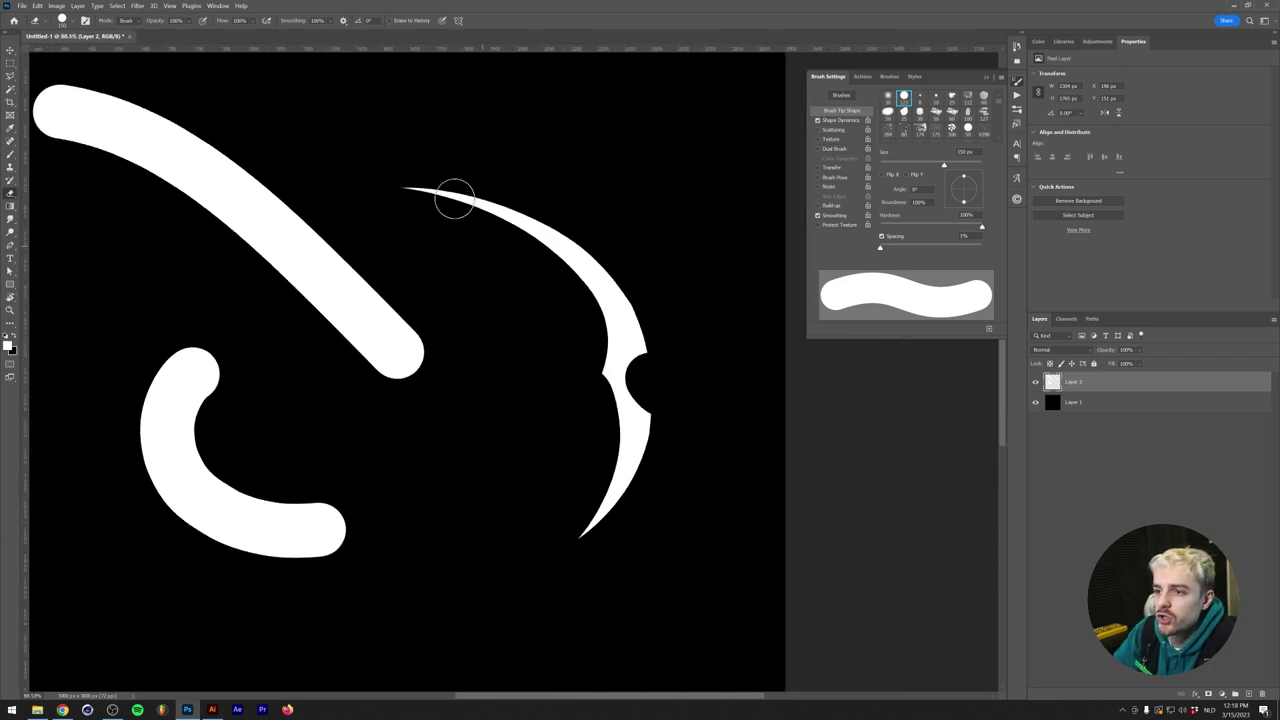
scroll(375, 194, "down", 3)
scroll(171, 337, "up", 2)
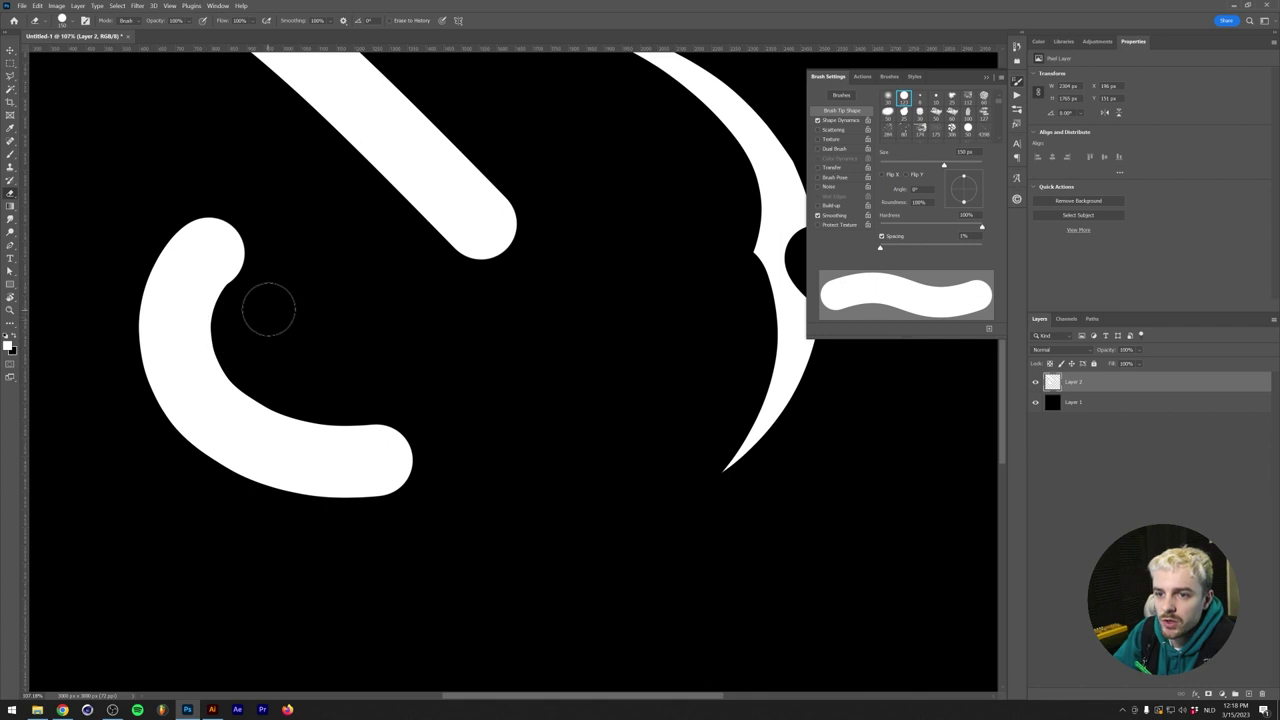
mouse_move(262, 316)
left_mouse_down()
mouse_move(246, 294)
mouse_move(186, 309)
mouse_move(277, 357)
left_mouse_up()
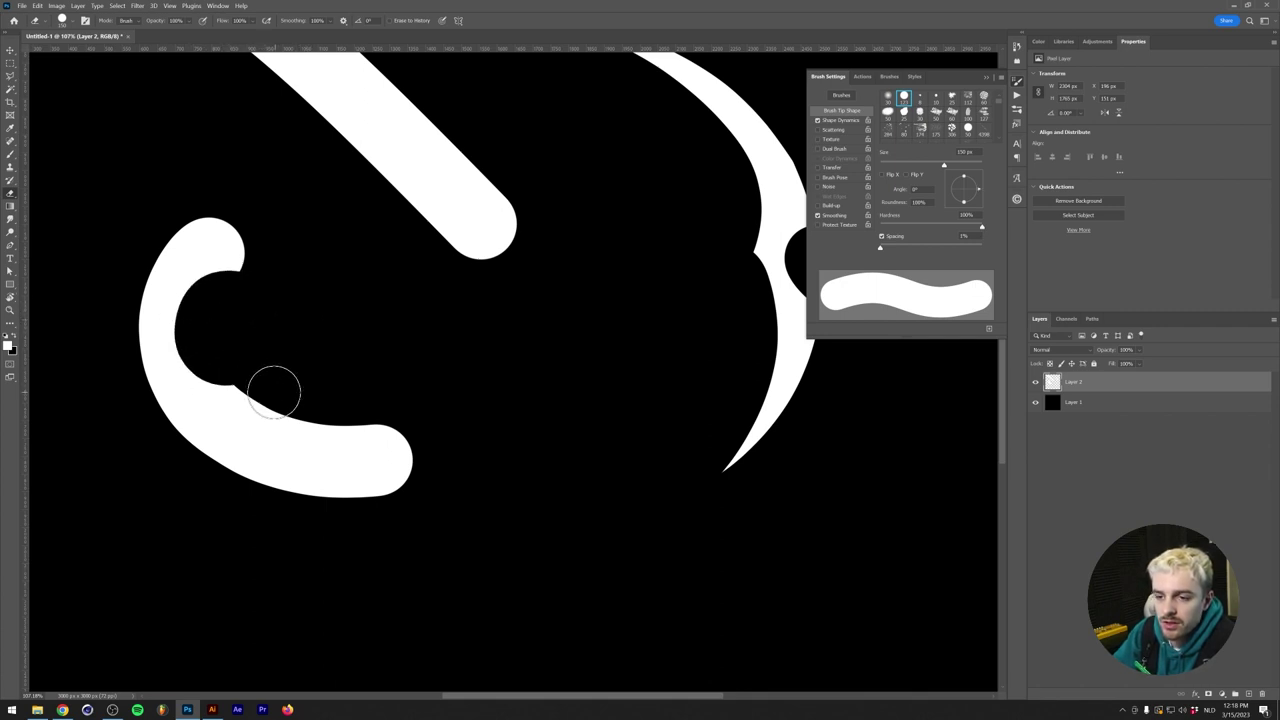
mouse_move(251, 393)
left_mouse_down()
mouse_move(290, 433)
mouse_move(600, 460)
left_mouse_up()
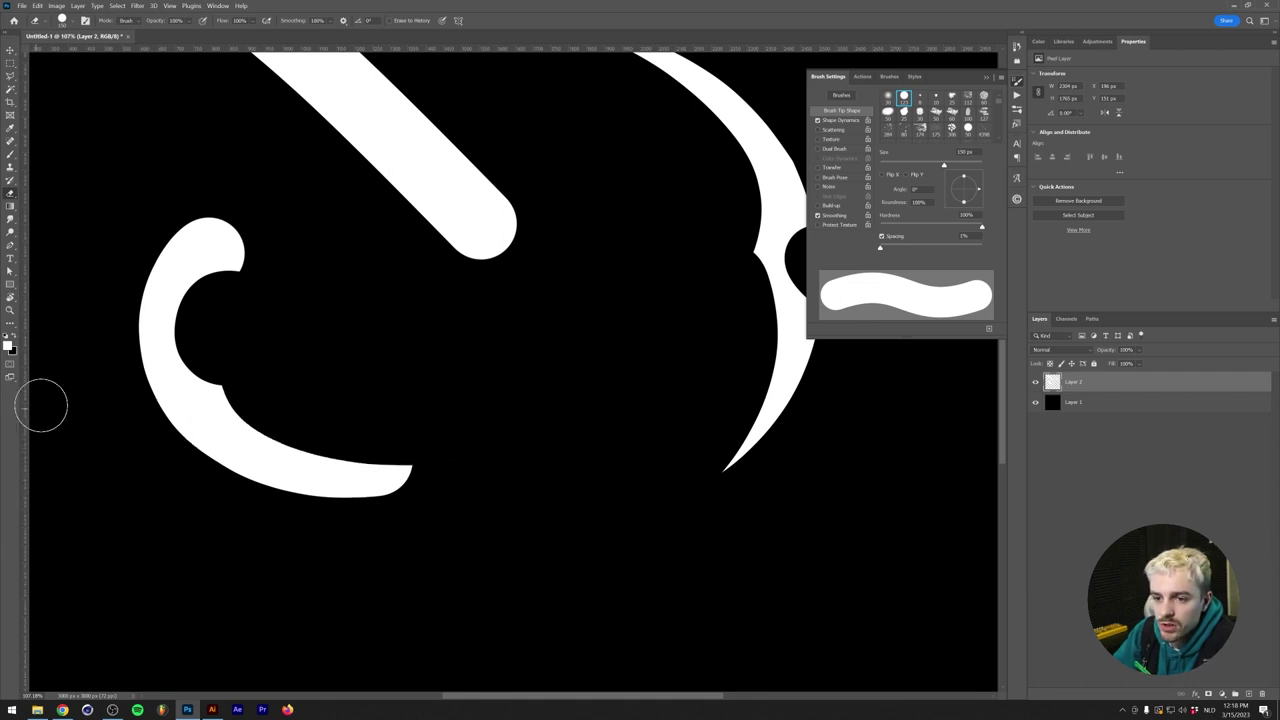
mouse_move(114, 377)
left_mouse_down()
mouse_move(179, 445)
mouse_move(250, 463)
mouse_move(470, 470)
left_mouse_up()
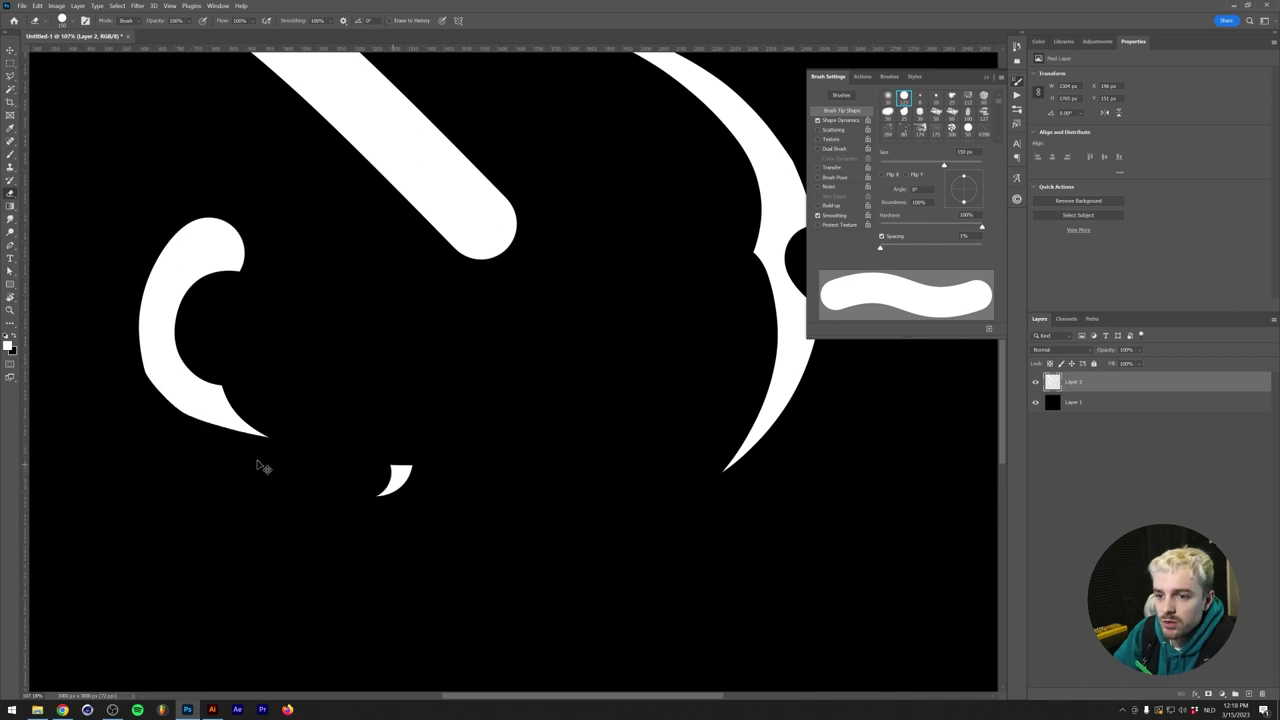
key("ctrl+z")
mouse_move(135, 424)
left_mouse_down()
mouse_move(236, 471)
mouse_move(353, 490)
mouse_move(463, 483)
left_mouse_up()
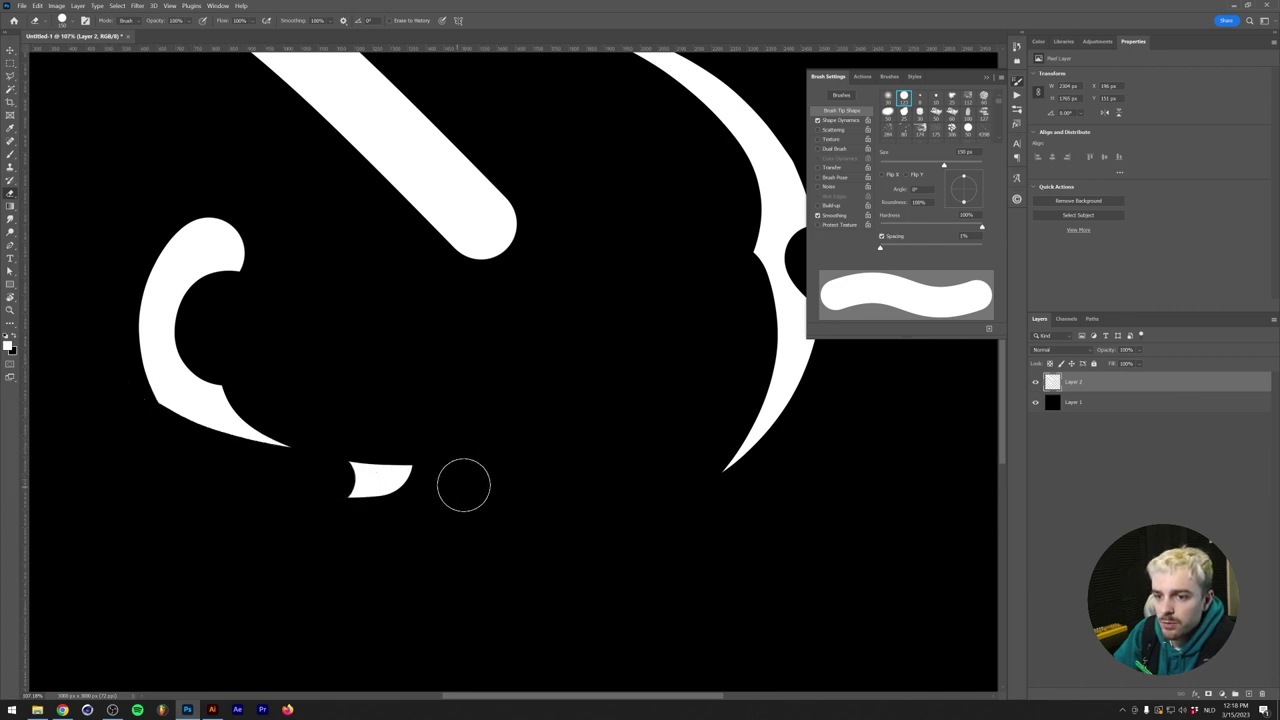
key("ctrl+z")
mouse_move(130, 424)
left_mouse_down()
mouse_move(240, 482)
mouse_move(330, 490)
mouse_move(441, 489)
mouse_move(534, 456)
left_mouse_up()
scroll(278, 469, "up", 1)
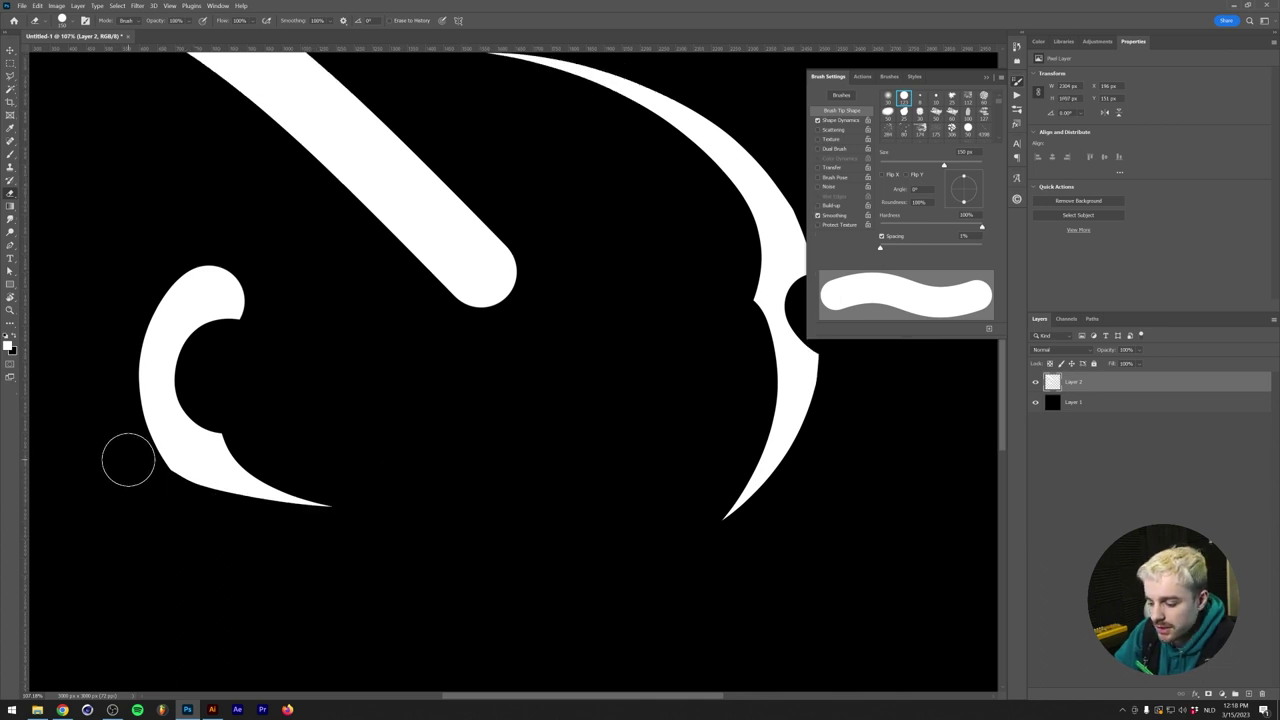
Step: Shrink the eraser to 70 px and cut notches along the C's edges and upper arm
key("bracketleft")
key("bracketleft")
key("bracketleft")
key("bracketleft")
key("bracketleft")
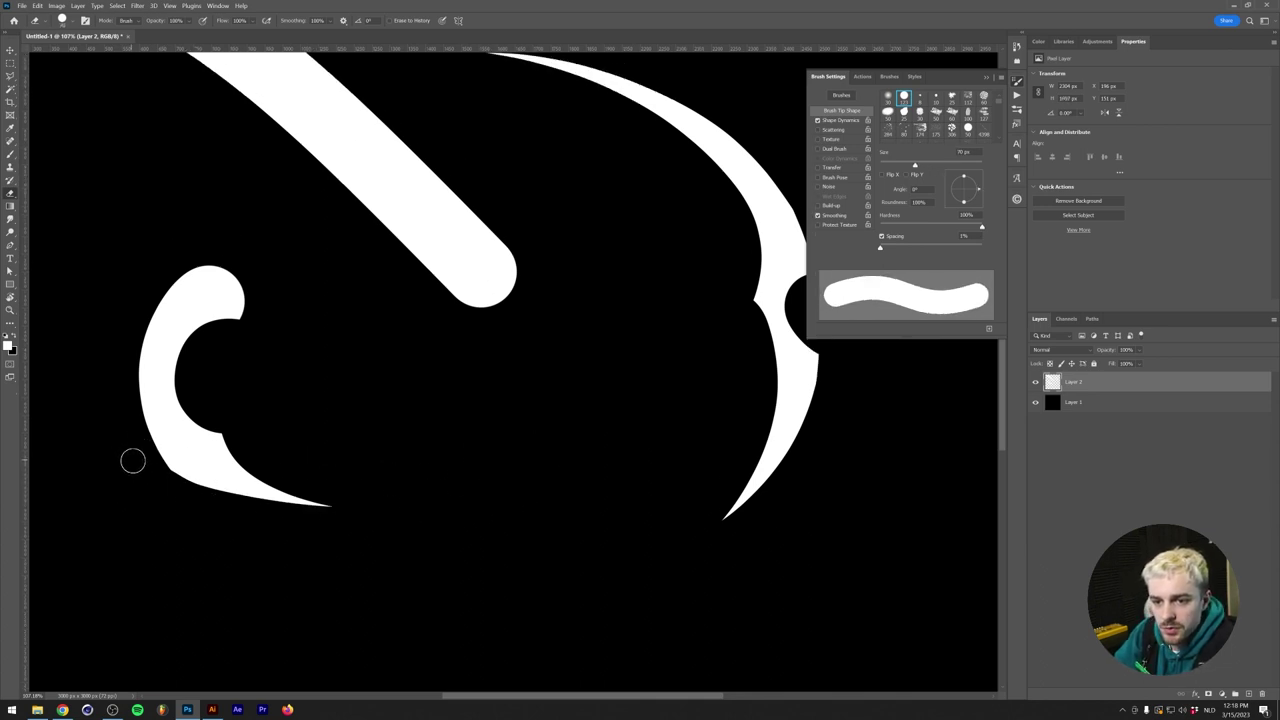
mouse_move(139, 463)
left_mouse_down()
mouse_move(193, 476)
mouse_move(106, 439)
mouse_move(147, 460)
mouse_move(134, 414)
mouse_move(144, 326)
mouse_move(256, 265)
mouse_move(303, 267)
mouse_move(215, 264)
mouse_move(263, 254)
left_mouse_up()
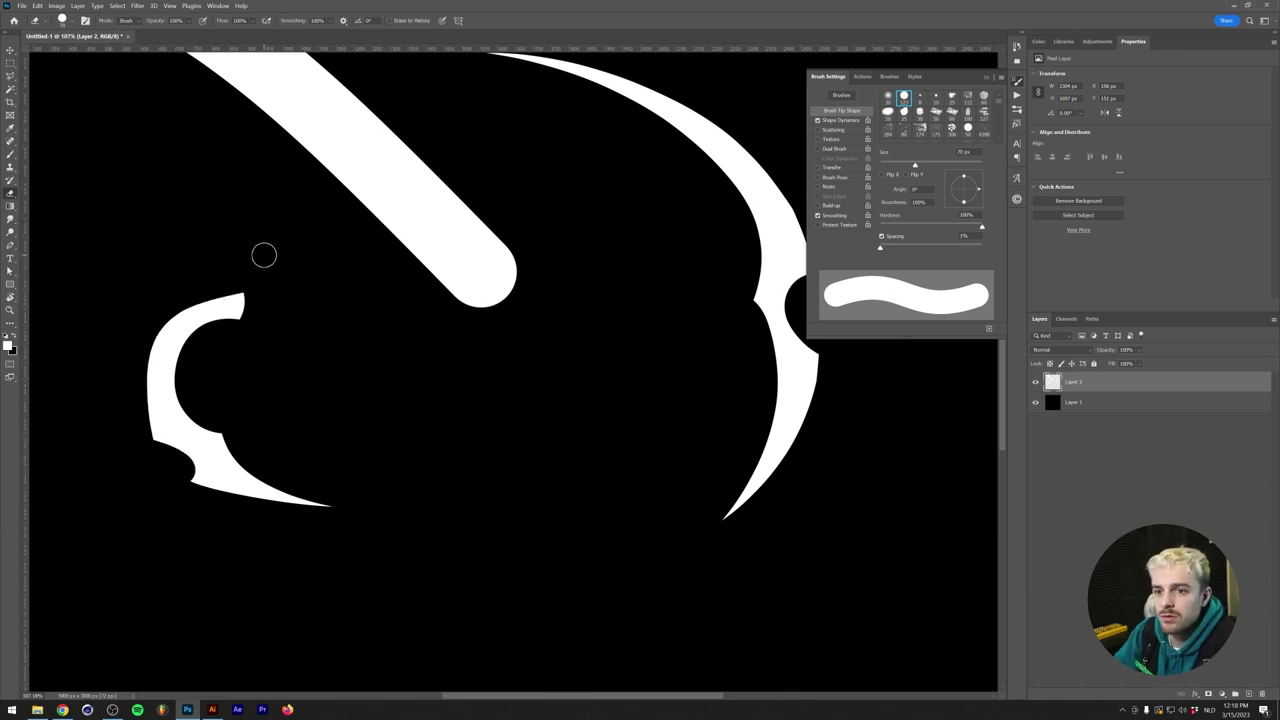
mouse_move(197, 399)
left_mouse_down()
mouse_move(177, 357)
mouse_move(215, 305)
left_mouse_up()
key("ctrl+z")
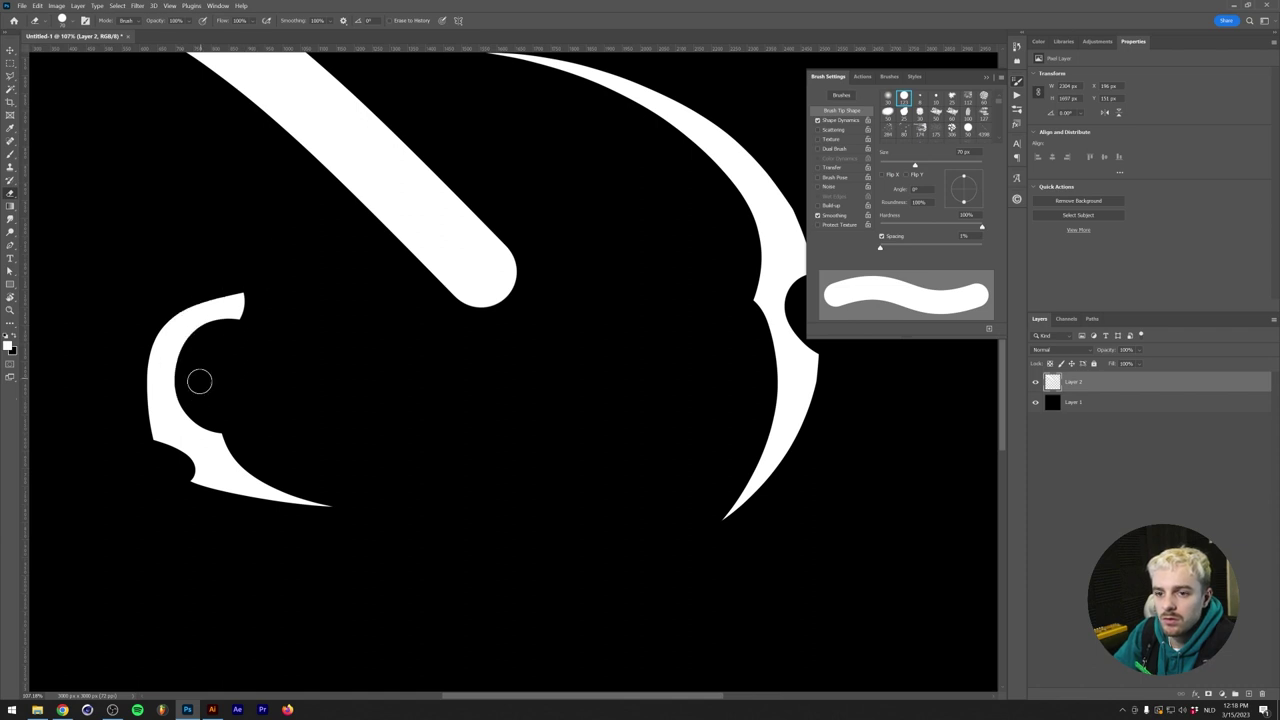
left_click_drag(200, 377, 168, 345)
mouse_move(189, 280)
left_mouse_down()
mouse_move(272, 235)
mouse_move(188, 337)
mouse_move(265, 276)
mouse_move(191, 387)
mouse_move(206, 418)
mouse_move(182, 370)
mouse_move(166, 408)
mouse_move(199, 440)
mouse_move(284, 424)
left_mouse_up()
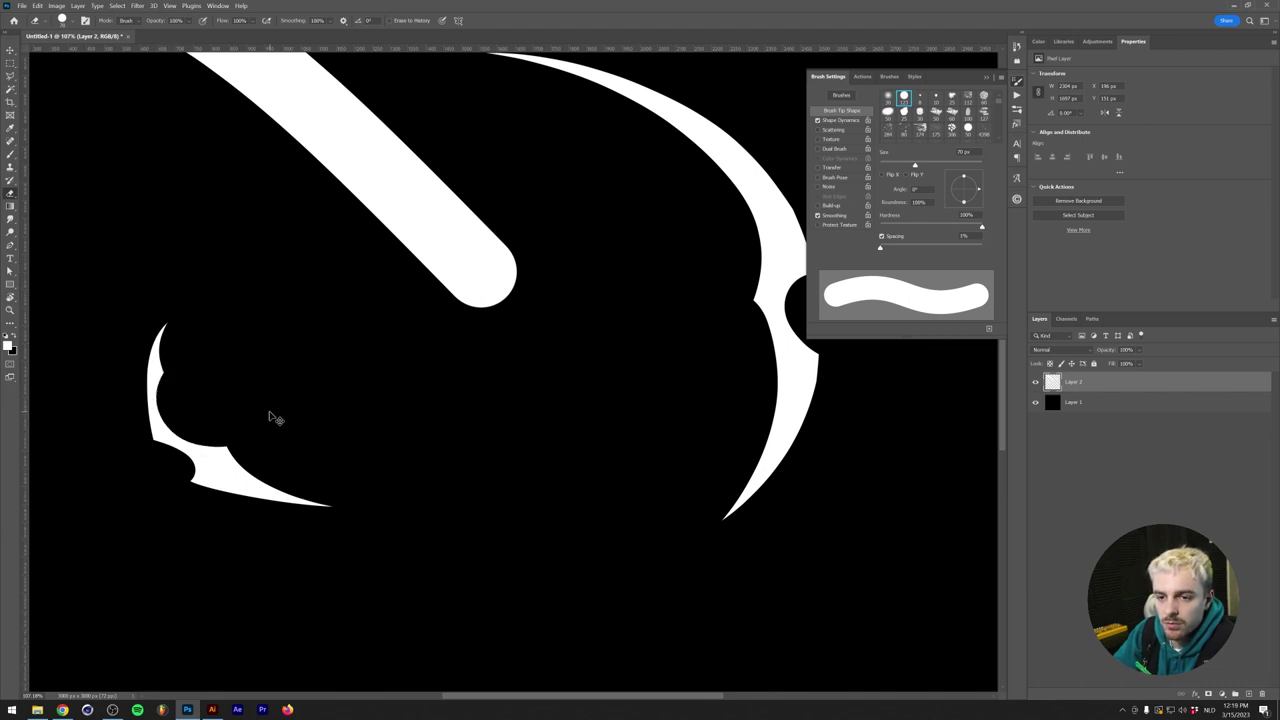
Step: Recut the C's inner edge cleanly, then split the diagonal stroke down to its tip
key("ctrl+z")
mouse_move(206, 409)
left_mouse_down()
mouse_move(177, 371)
mouse_move(260, 434)
left_mouse_up()
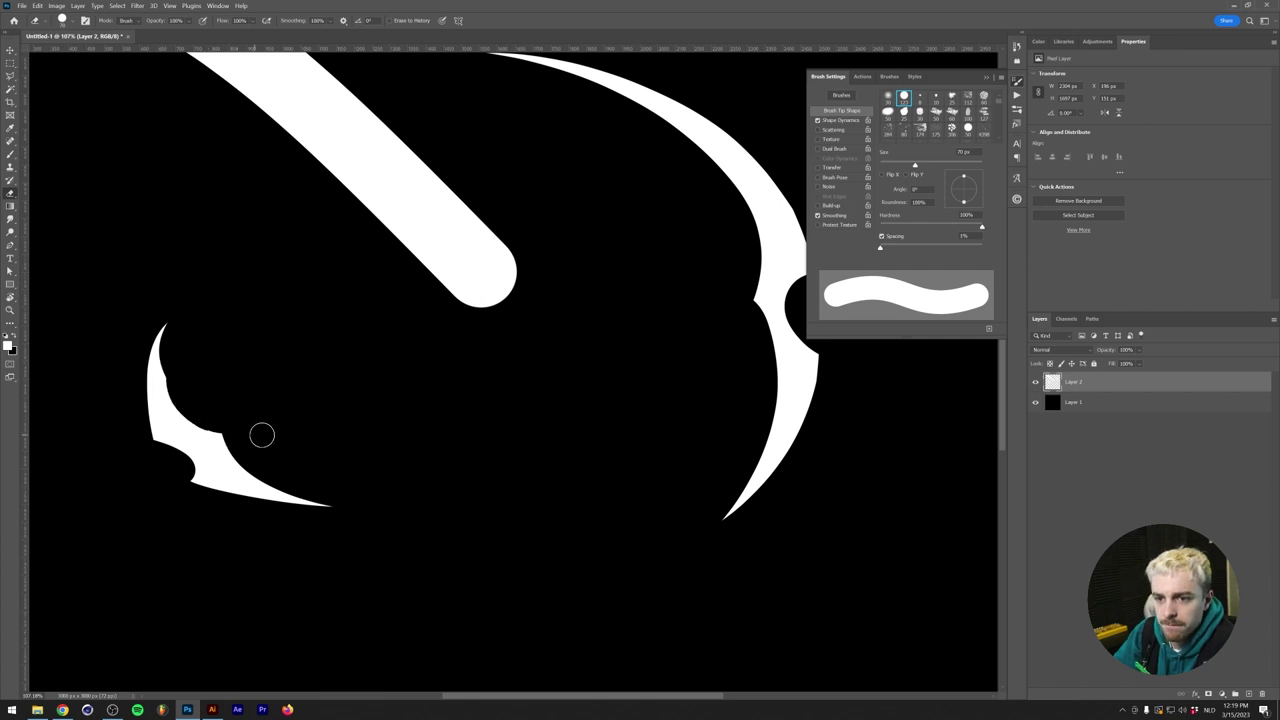
scroll(262, 405, "down", 2)
scroll(262, 405, "up", 2)
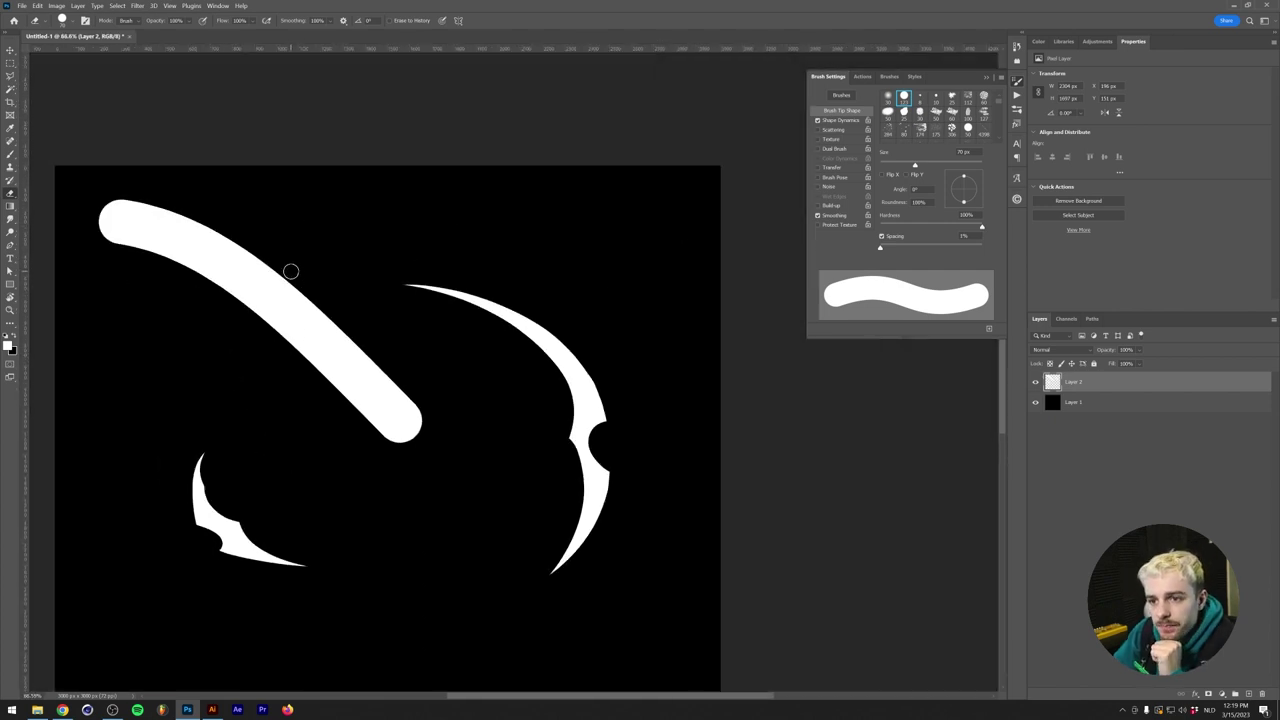
mouse_move(318, 305)
left_mouse_down()
mouse_move(374, 374)
mouse_move(398, 435)
left_mouse_up()
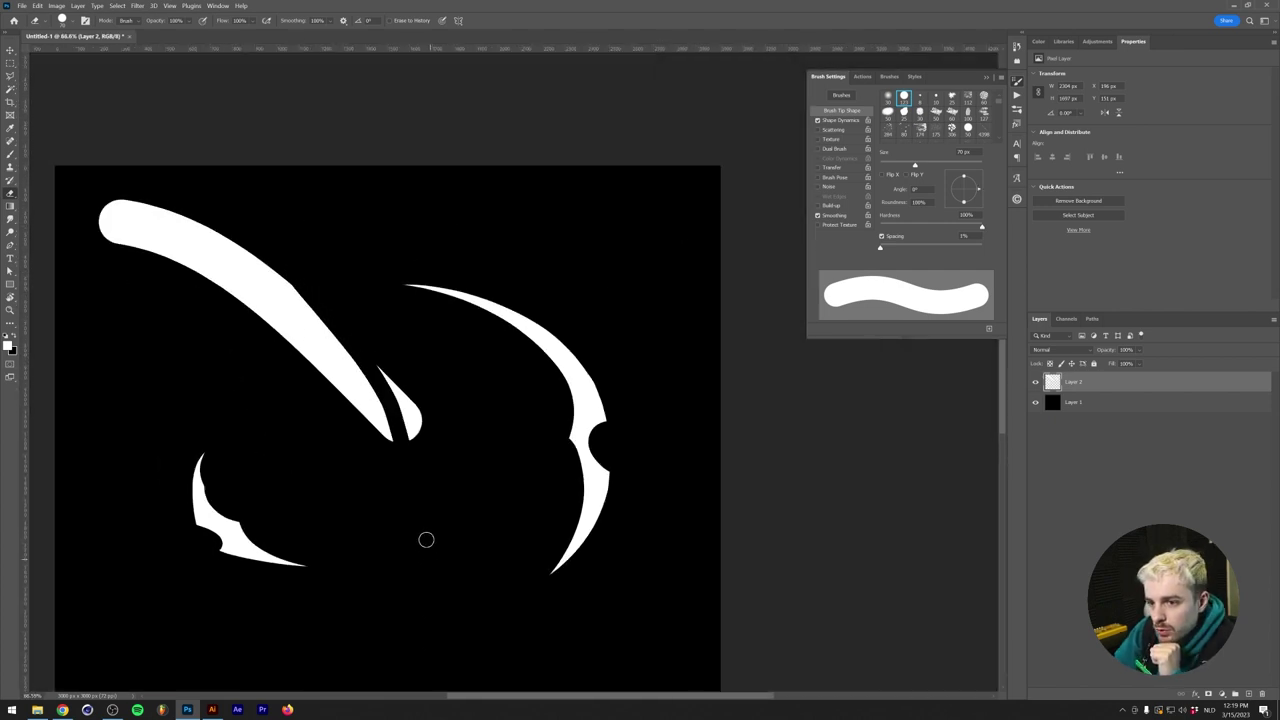
key("ctrl+z")
mouse_move(295, 279)
left_mouse_down()
mouse_move(380, 411)
mouse_move(418, 526)
left_mouse_up()
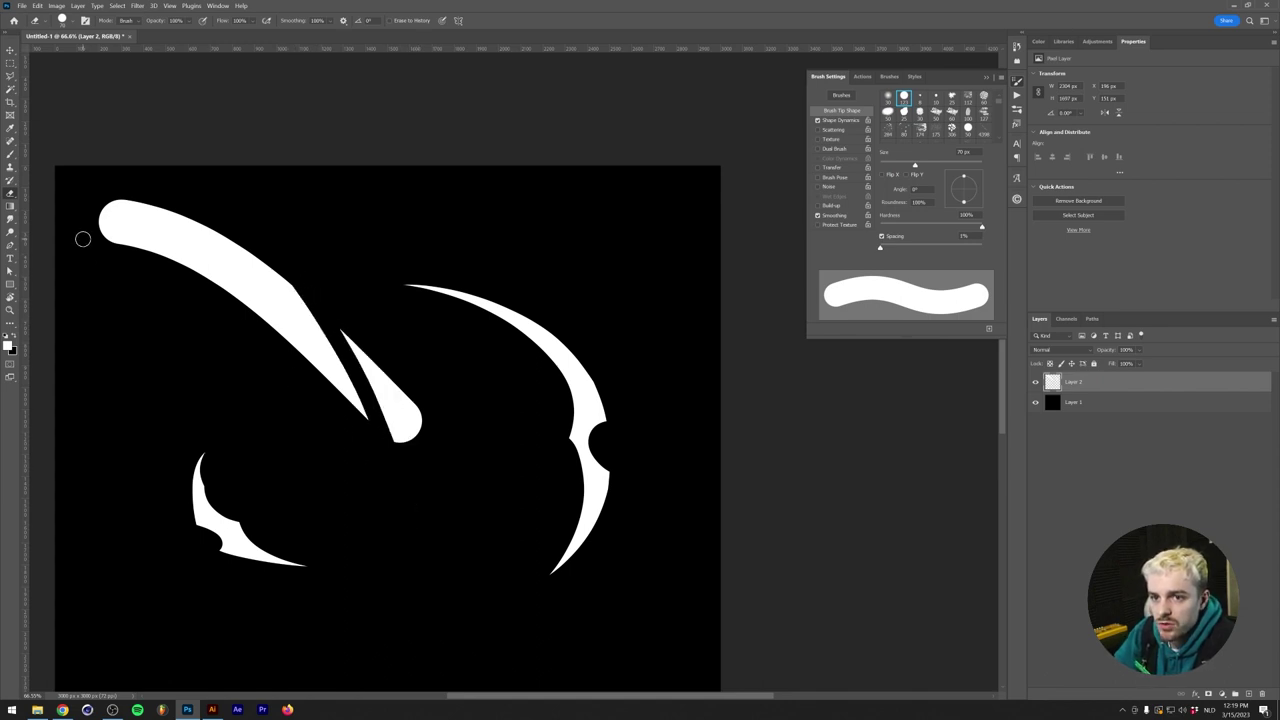
Step: Clear leftover fragments near the diagonal stroke's tip and taper its lower edge
left_click_drag(83, 240, 176, 246)
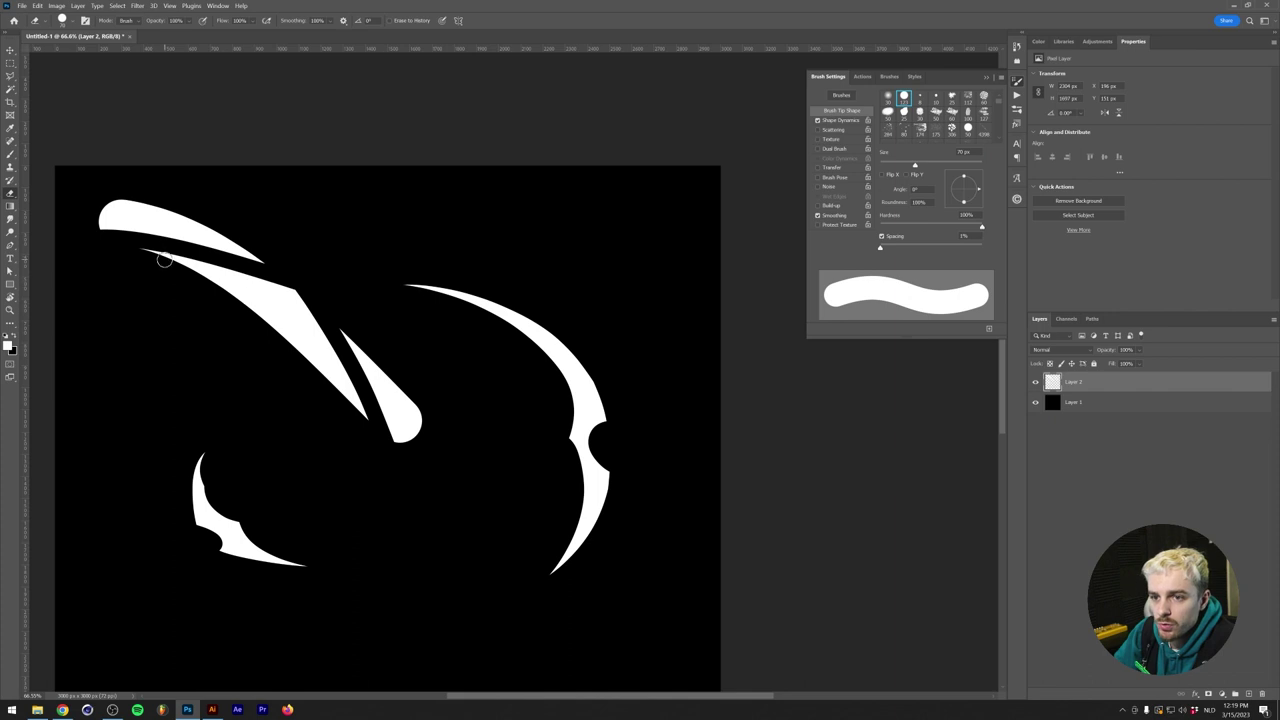
key("ctrl+z")
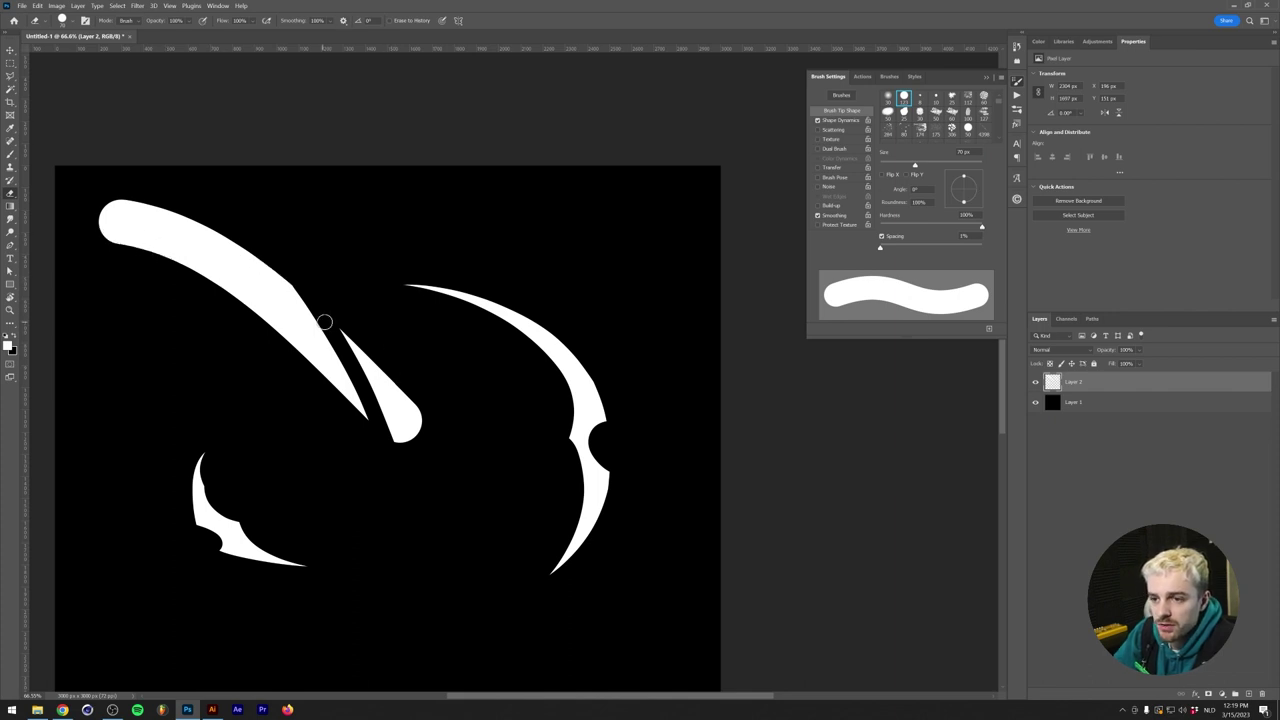
mouse_move(330, 322)
left_mouse_down()
mouse_move(415, 470)
mouse_move(350, 312)
mouse_move(428, 448)
mouse_move(371, 337)
left_mouse_up()
left_click_drag(418, 415, 369, 326)
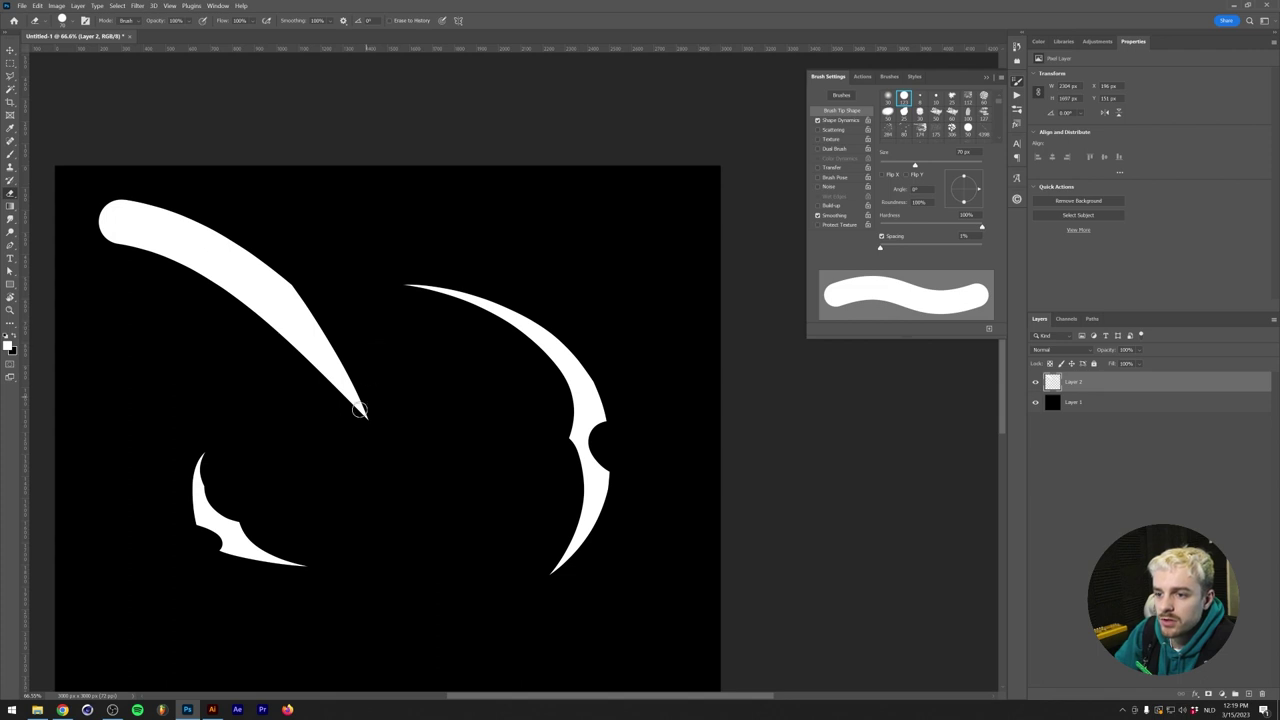
mouse_move(364, 427)
left_mouse_down()
mouse_move(292, 312)
mouse_move(180, 266)
mouse_move(107, 276)
mouse_move(281, 332)
mouse_move(367, 424)
mouse_move(290, 341)
mouse_move(334, 377)
left_mouse_up()
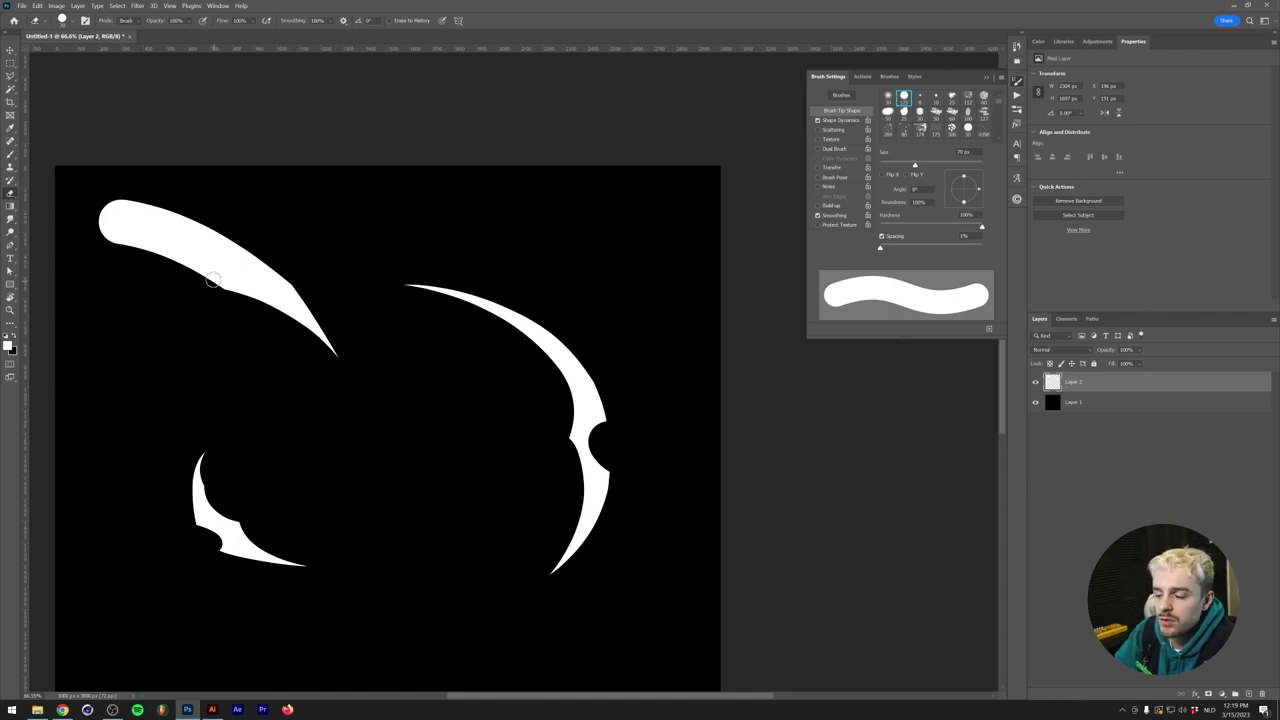
mouse_move(259, 316)
left_mouse_down()
mouse_move(196, 252)
mouse_move(91, 270)
mouse_move(243, 296)
left_mouse_up()
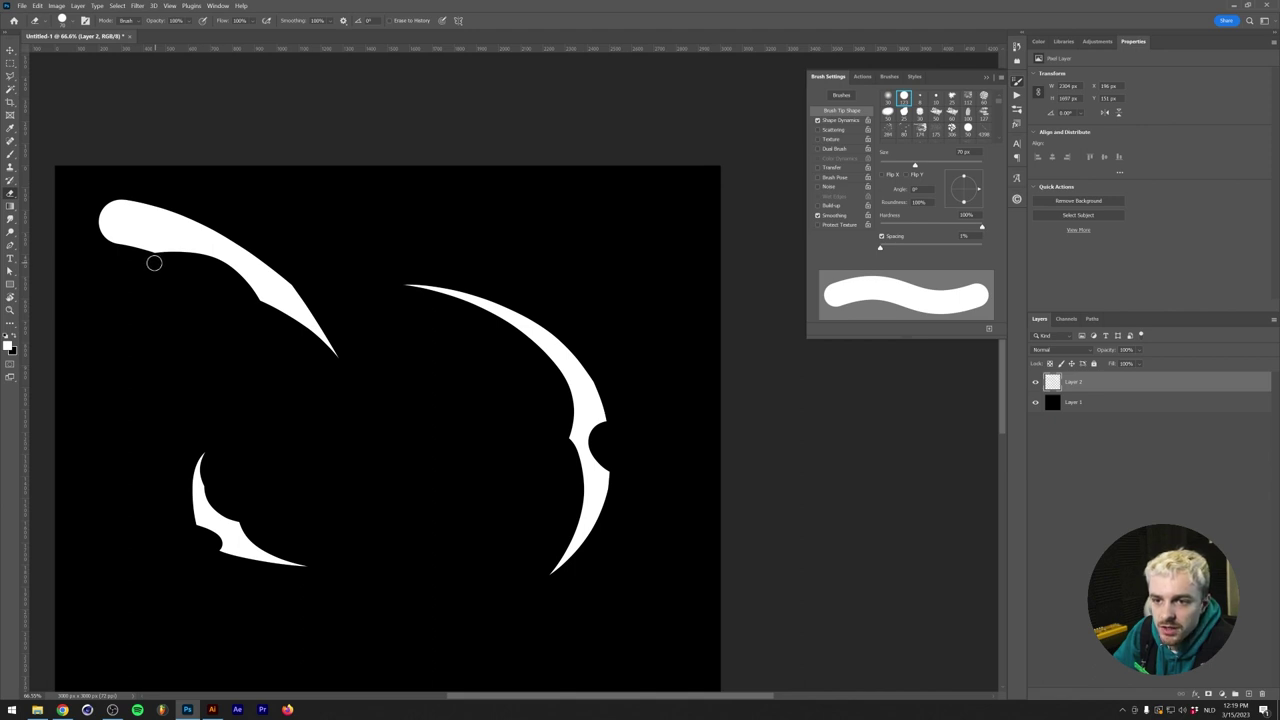
mouse_move(145, 258)
left_mouse_down()
mouse_move(180, 234)
mouse_move(201, 242)
mouse_move(147, 175)
mouse_move(172, 222)
mouse_move(131, 249)
mouse_move(155, 227)
mouse_move(166, 239)
mouse_move(191, 229)
mouse_move(115, 193)
mouse_move(173, 236)
mouse_move(134, 274)
mouse_move(176, 238)
mouse_move(121, 266)
mouse_move(153, 233)
mouse_move(105, 265)
mouse_move(137, 218)
mouse_move(83, 190)
mouse_move(121, 266)
mouse_move(148, 223)
mouse_move(103, 214)
mouse_move(230, 255)
mouse_move(293, 299)
mouse_move(237, 233)
left_mouse_up()
key("ctrl+z")
key("ctrl+z")
key("ctrl+z")
key("ctrl+z")
Step: Zoom in and out to inspect the upper-left diagonal claw shape
scroll(198, 257, "down", 2)
scroll(363, 214, "up", 2)
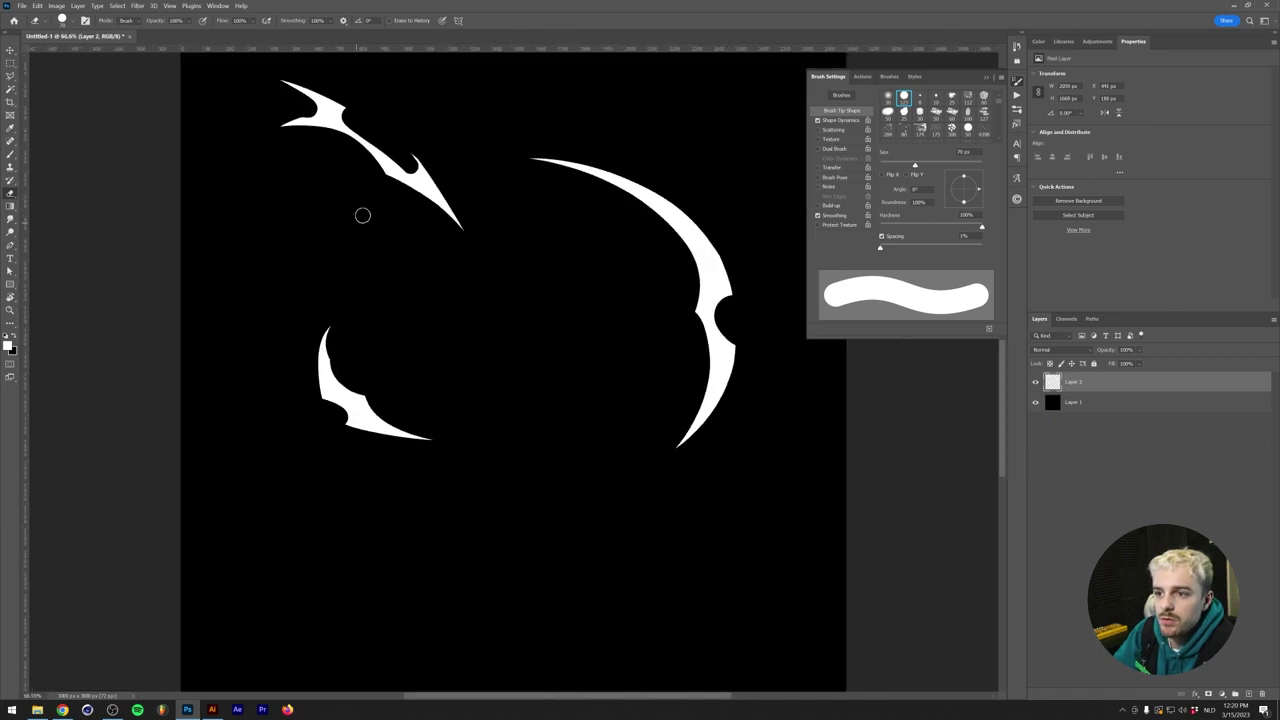
scroll(360, 217, "down", 1)
scroll(358, 218, "up", 1)
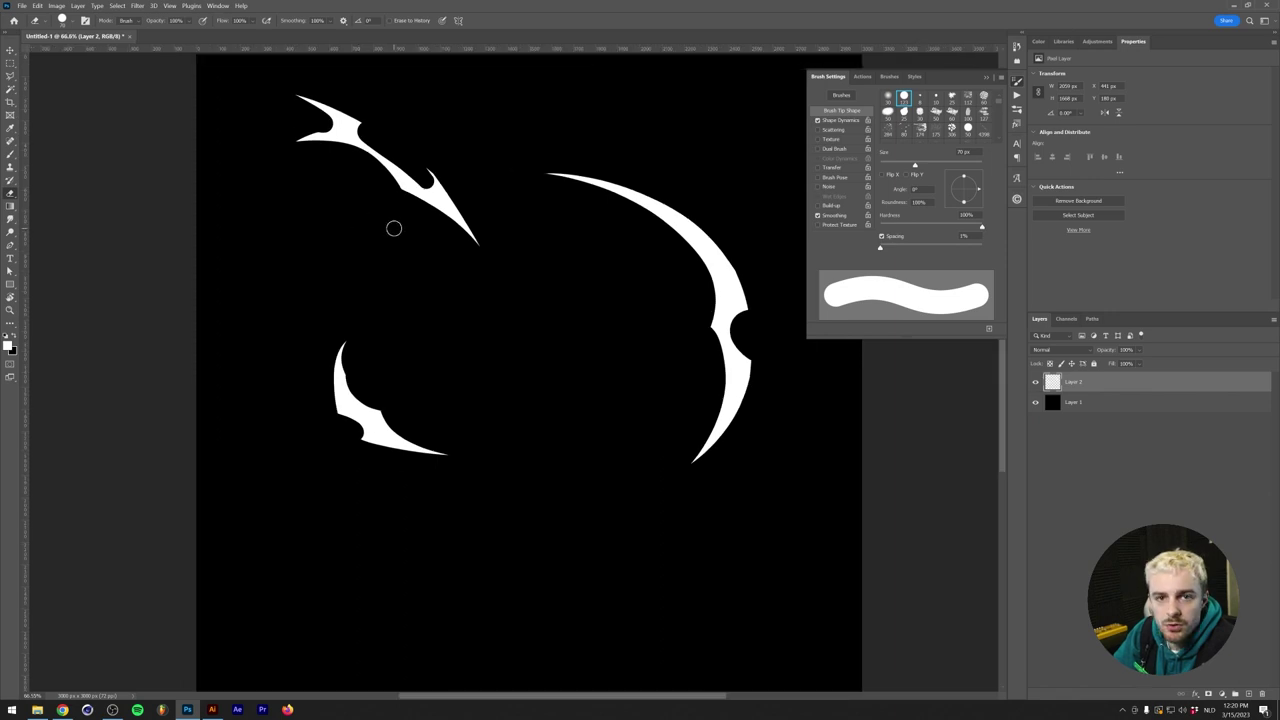
scroll(395, 230, "up", 1)
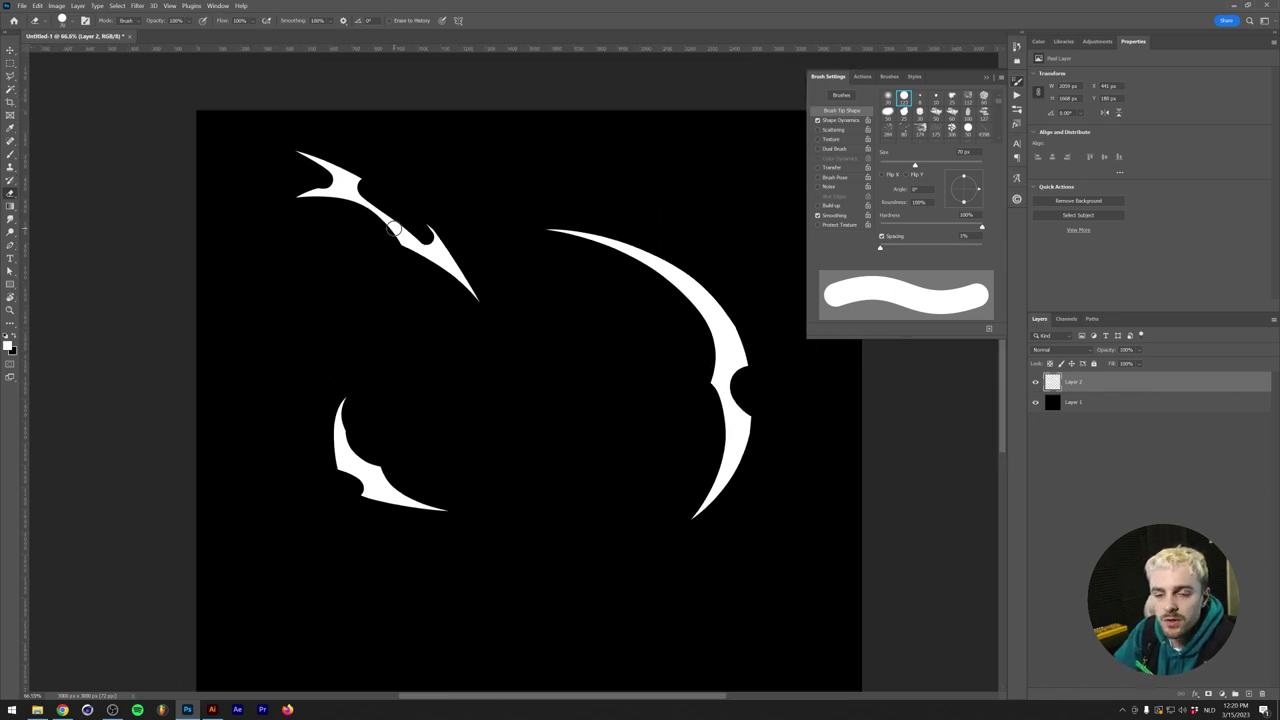